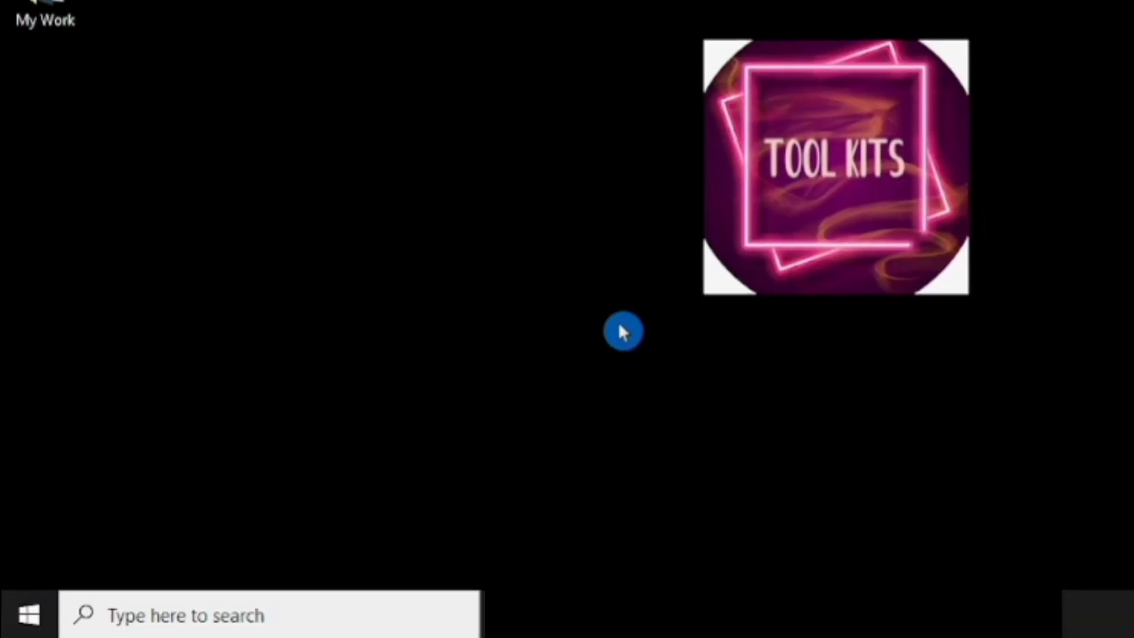
Search for 'word' and open the Word 2016 result's file location in File Explorer
left_click(167, 624)
type("word")
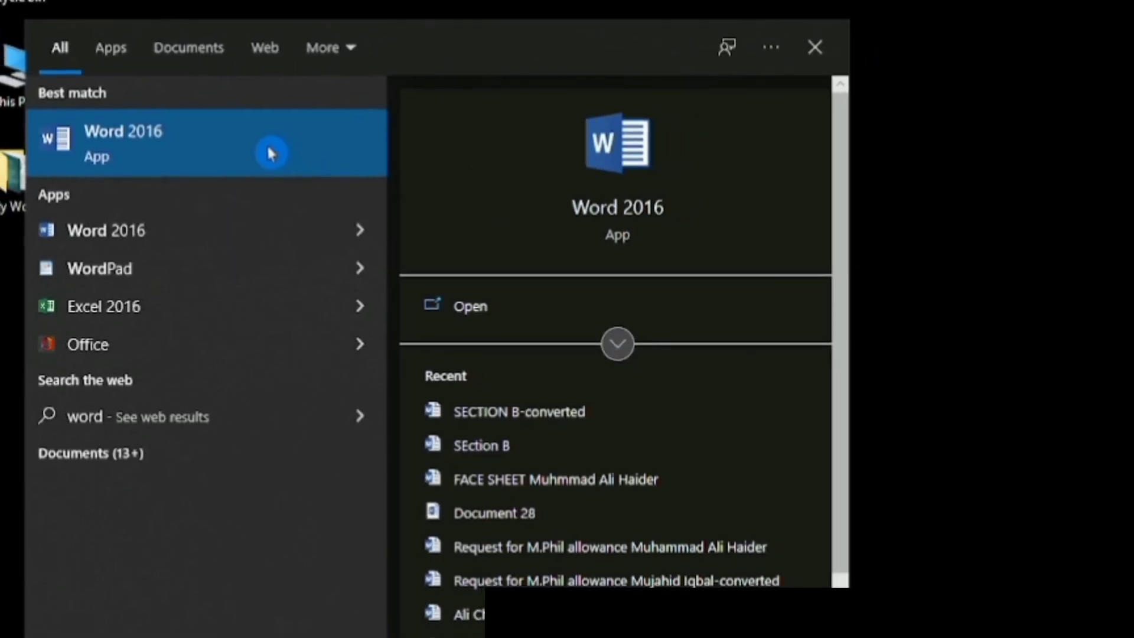
right_click(271, 154)
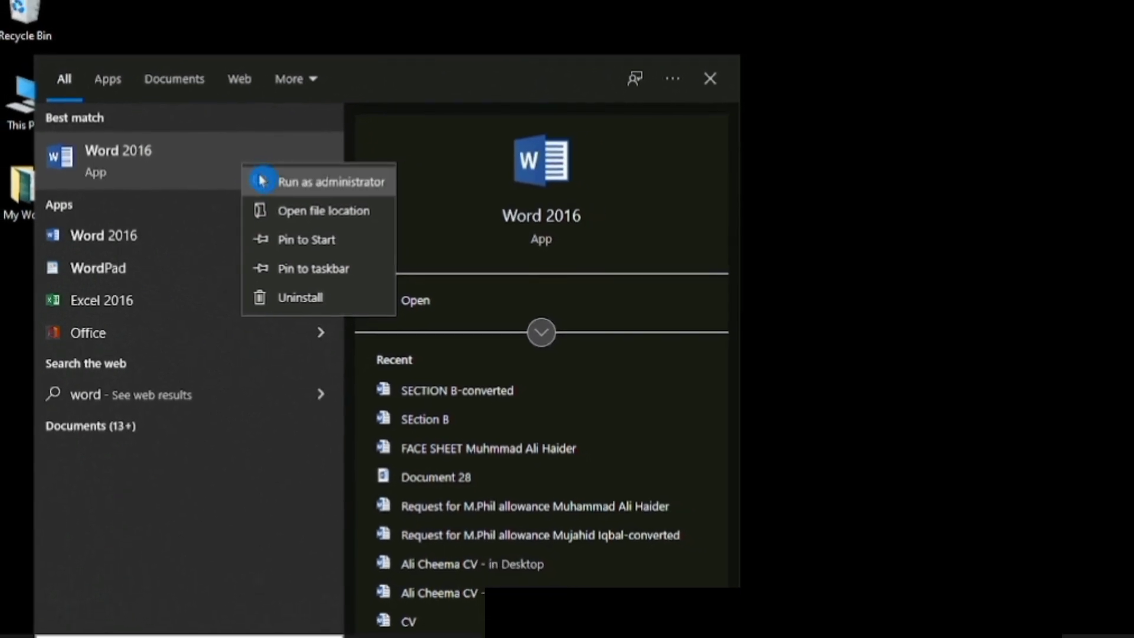
left_click(280, 217)
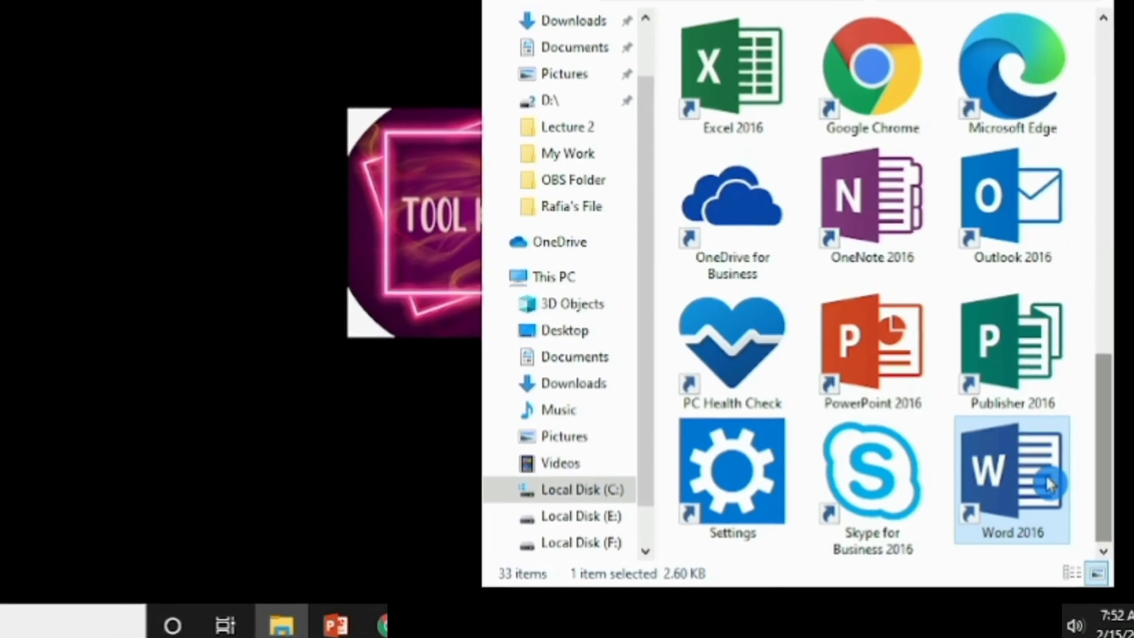
Send the Word 2016 shortcut to the desktop, then close File Explorer
right_click(1046, 482)
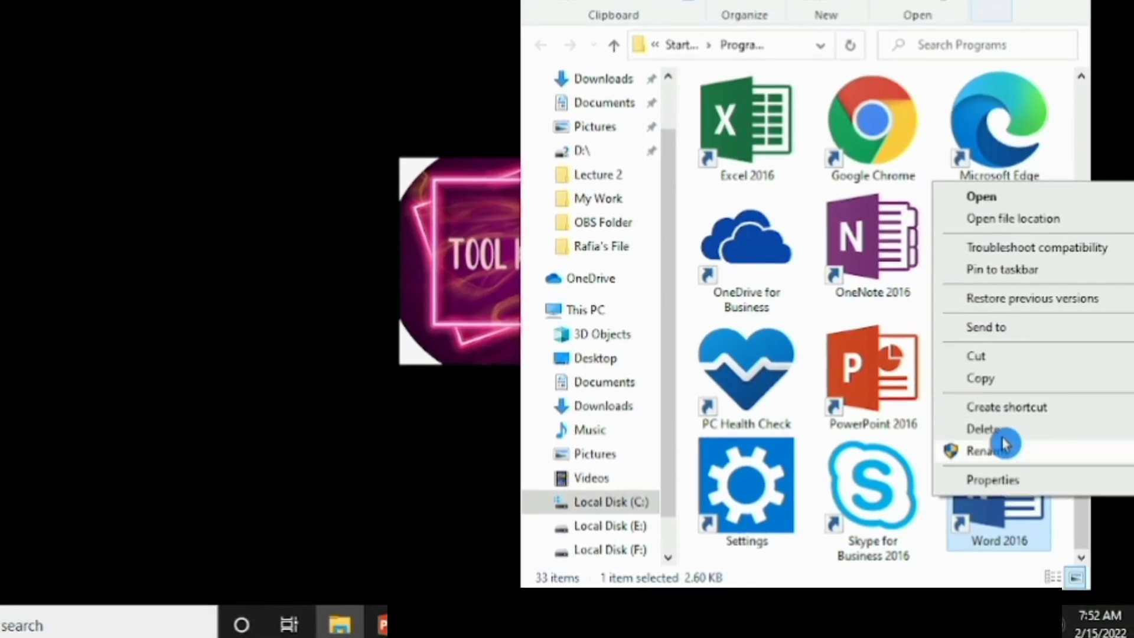
mouse_move(1004, 327)
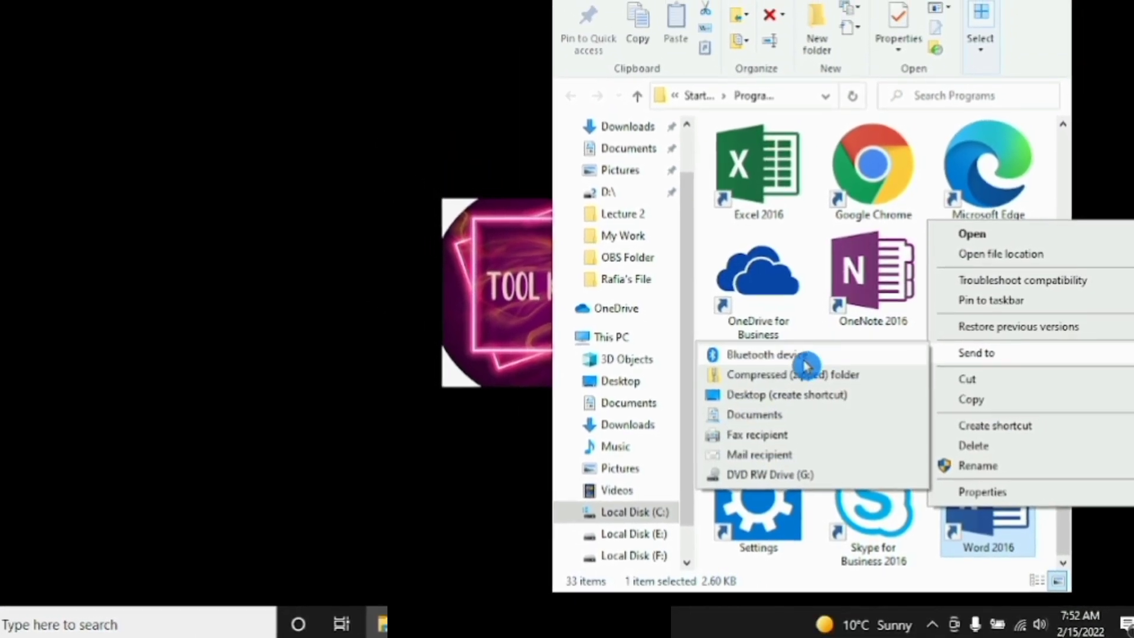
left_click(806, 395)
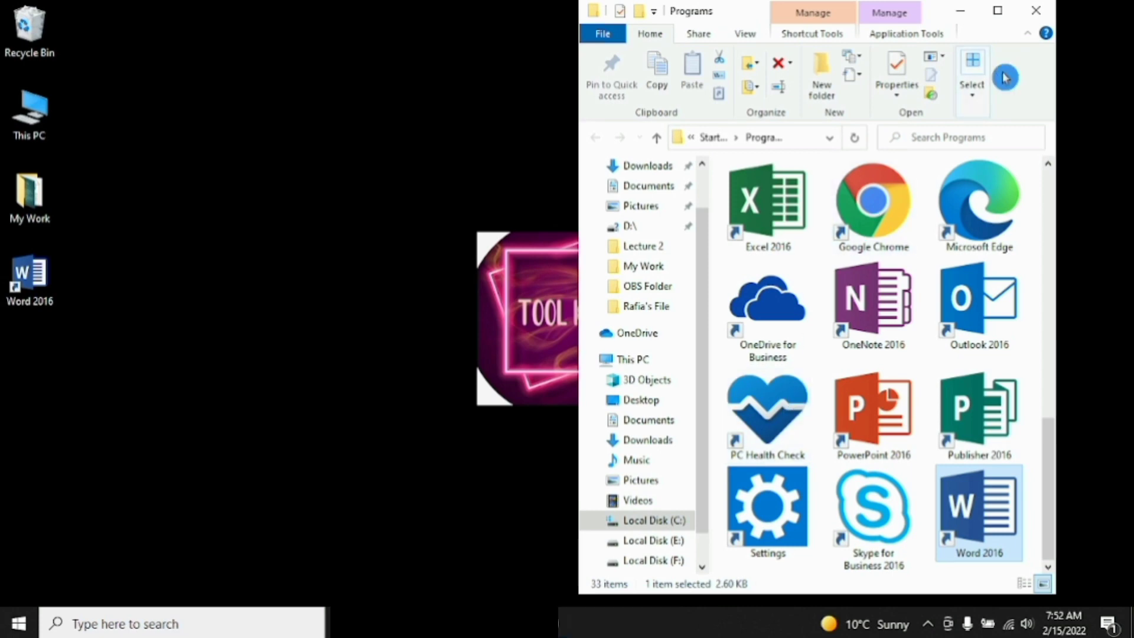
left_click(1036, 12)
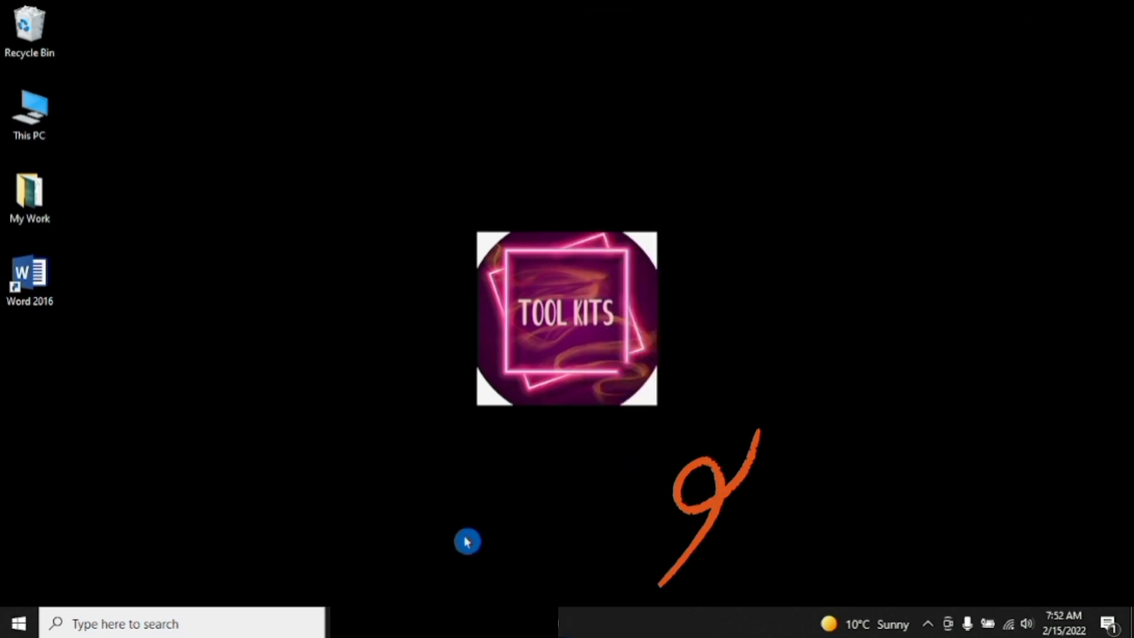
Search for 'word' again and pin Word 2016 to the taskbar
key("super")
type("word")
right_click(231, 172)
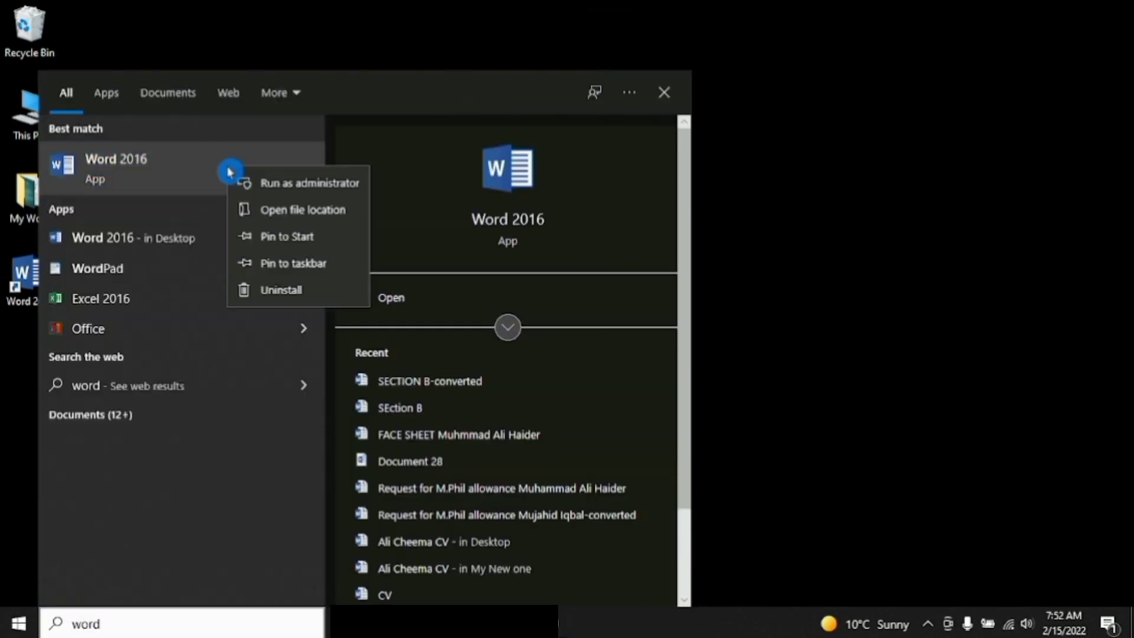
left_click(274, 264)
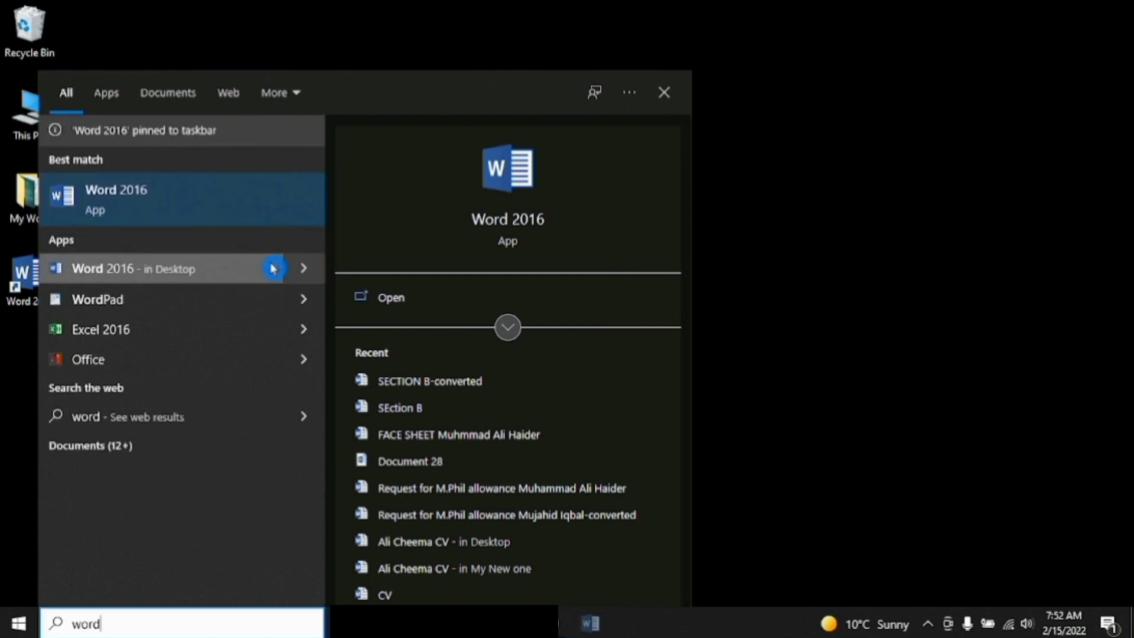
left_click(797, 329)
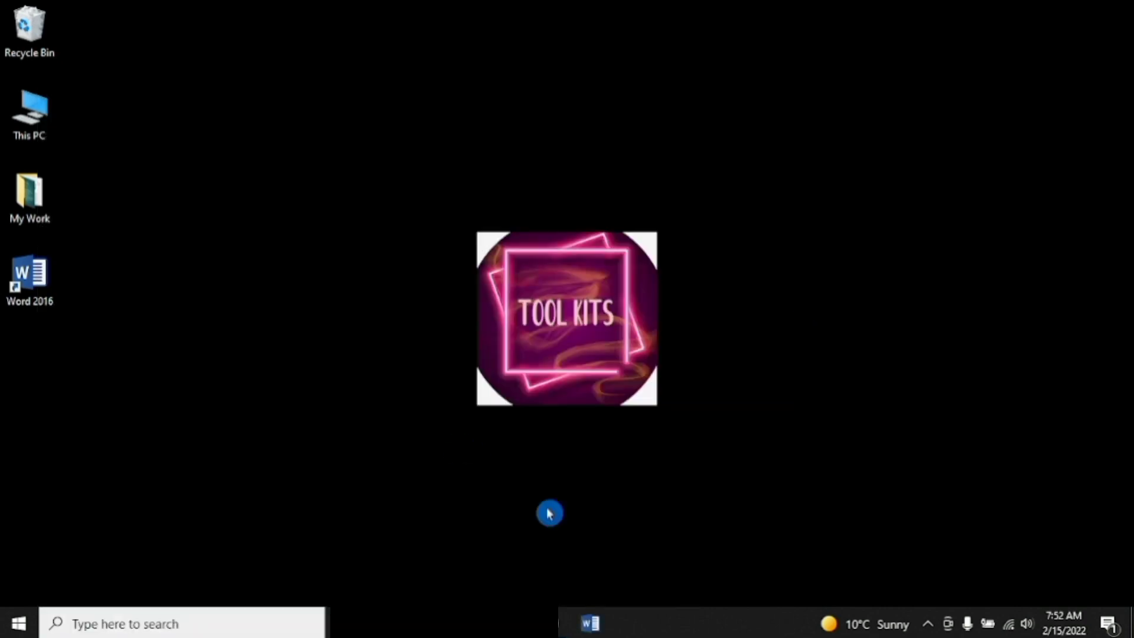
Launch Word 2016 from the taskbar, maximize its window and create a blank document
left_click(591, 623)
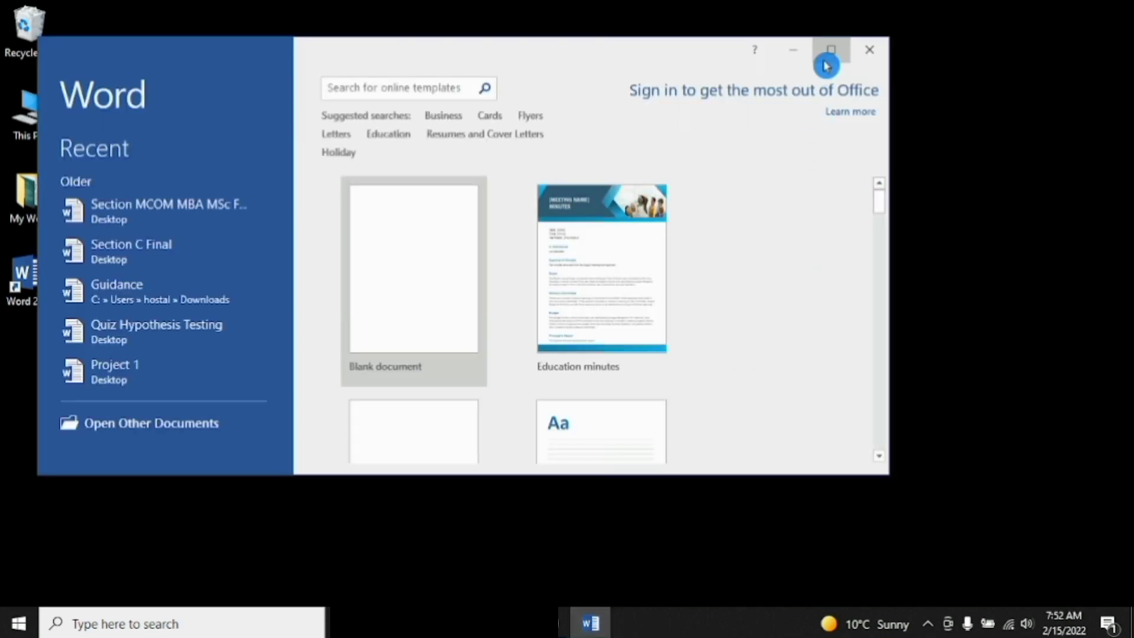
left_click(830, 51)
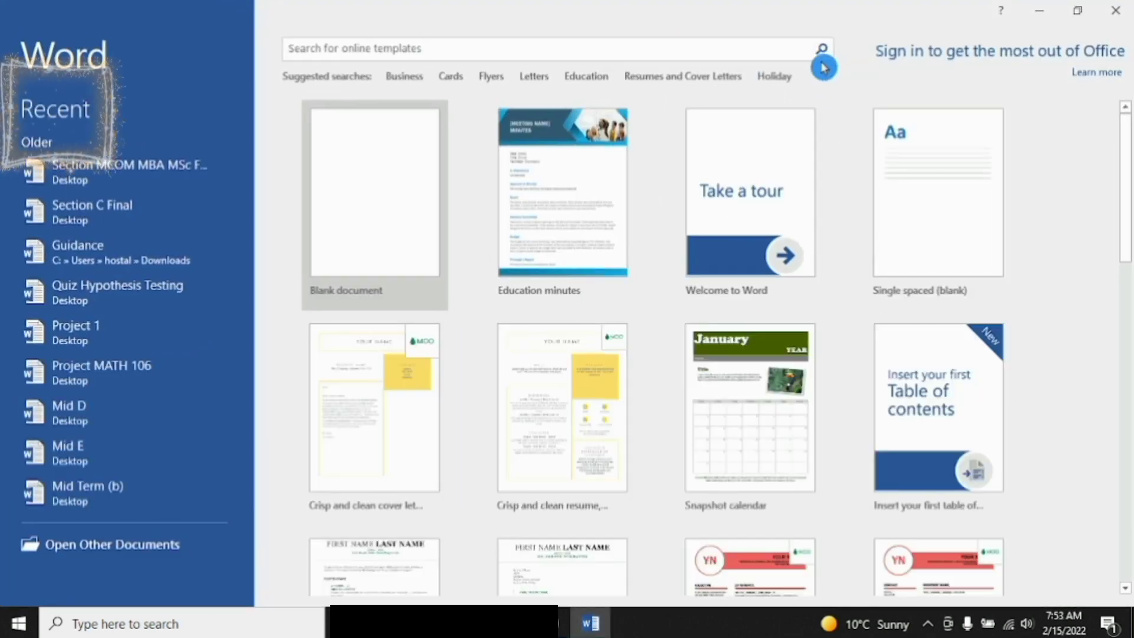
left_click(405, 210)
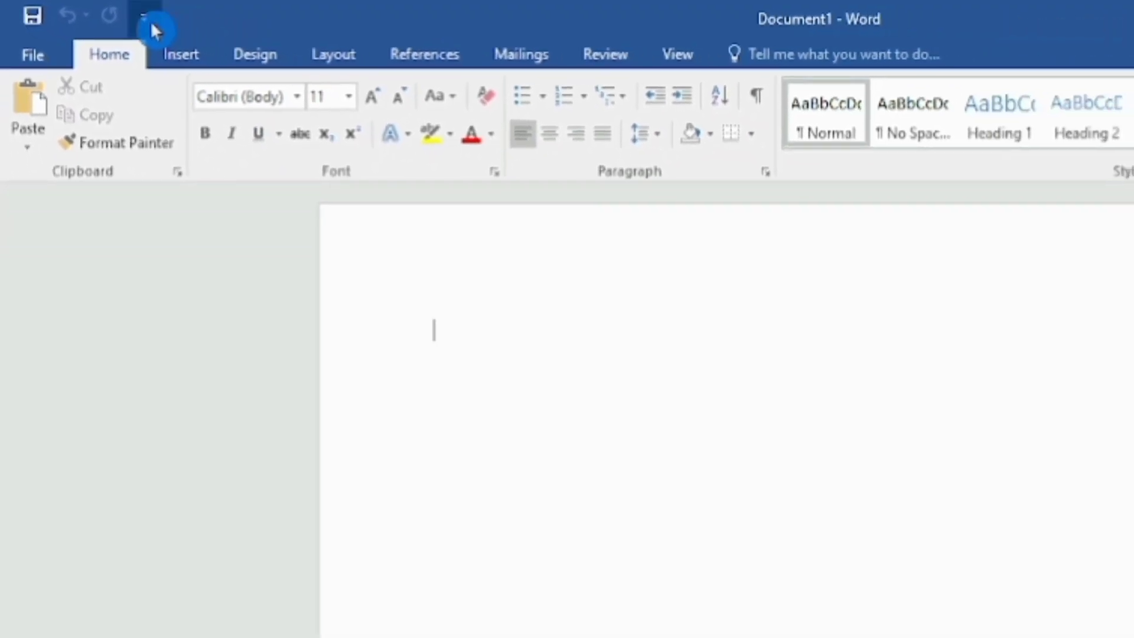
Add the Save As command to the Quick Access Toolbar through More Commands
left_click(168, 27)
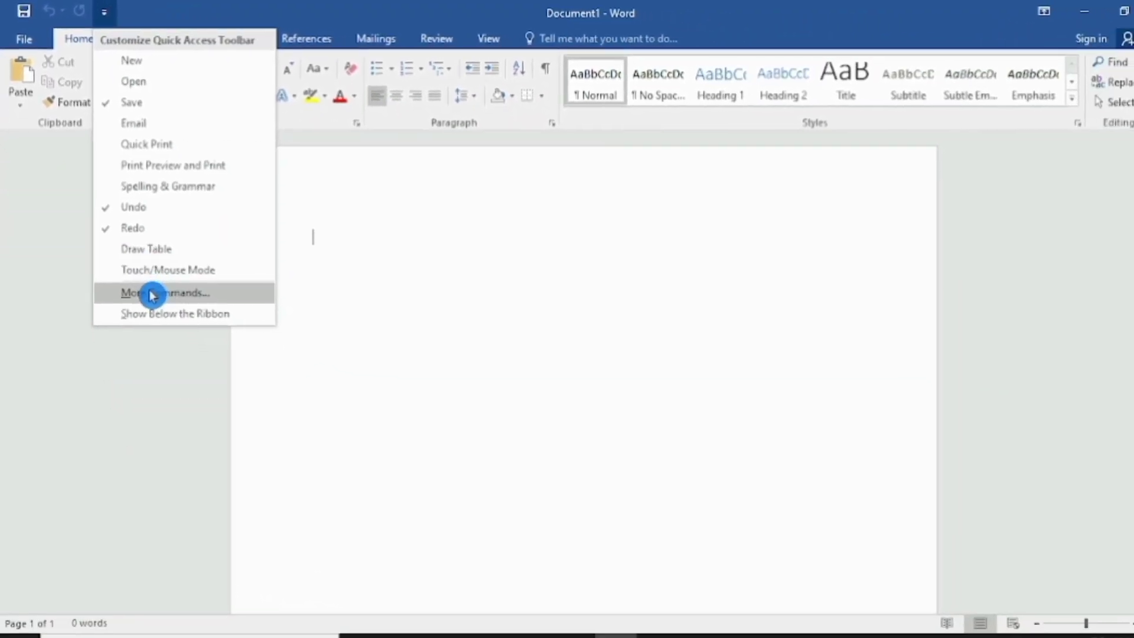
left_click(168, 315)
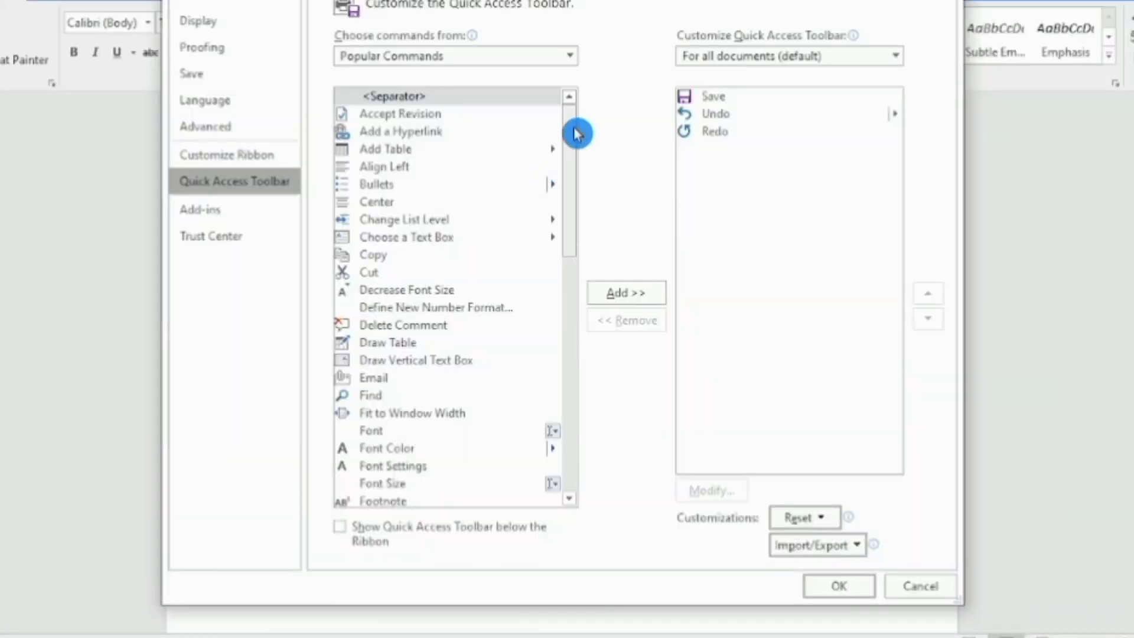
left_click_drag(578, 133, 573, 287)
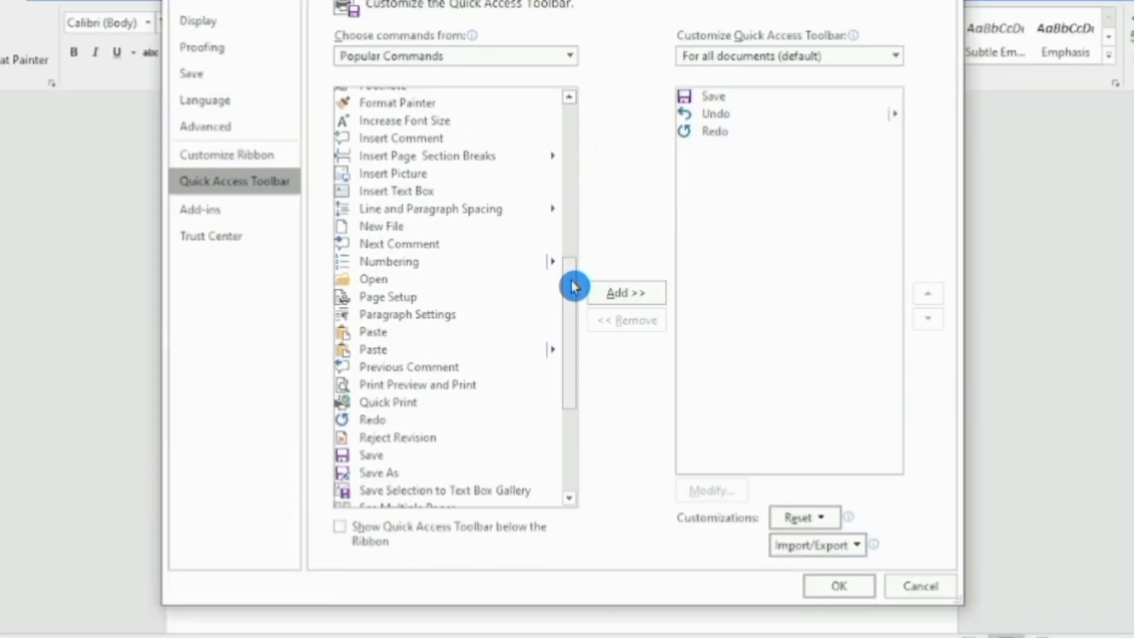
left_click(390, 473)
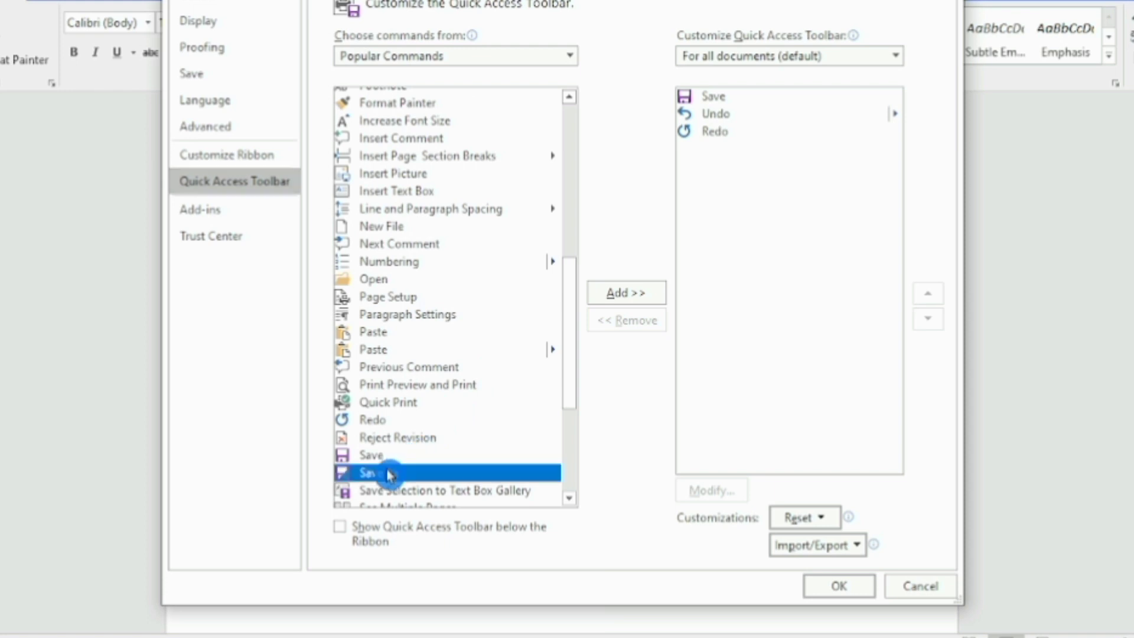
left_click(656, 295)
left_click(839, 591)
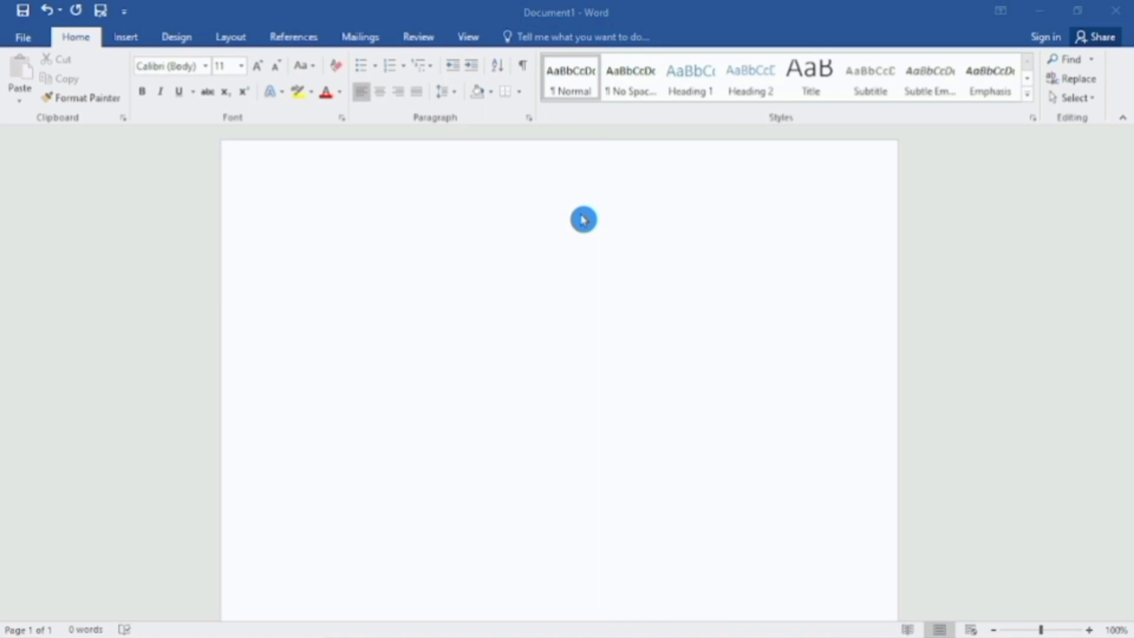
Bring up the On-Screen Keyboard and type 'Hye, I invite' into the document with it
key("ctrl+super+o")
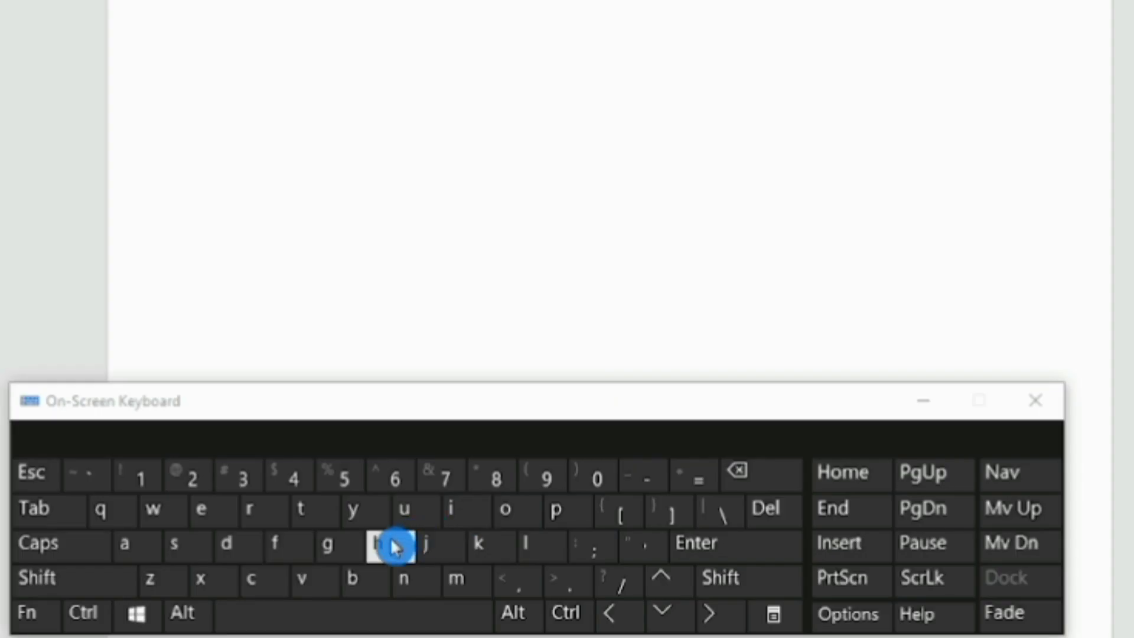
left_click(406, 531)
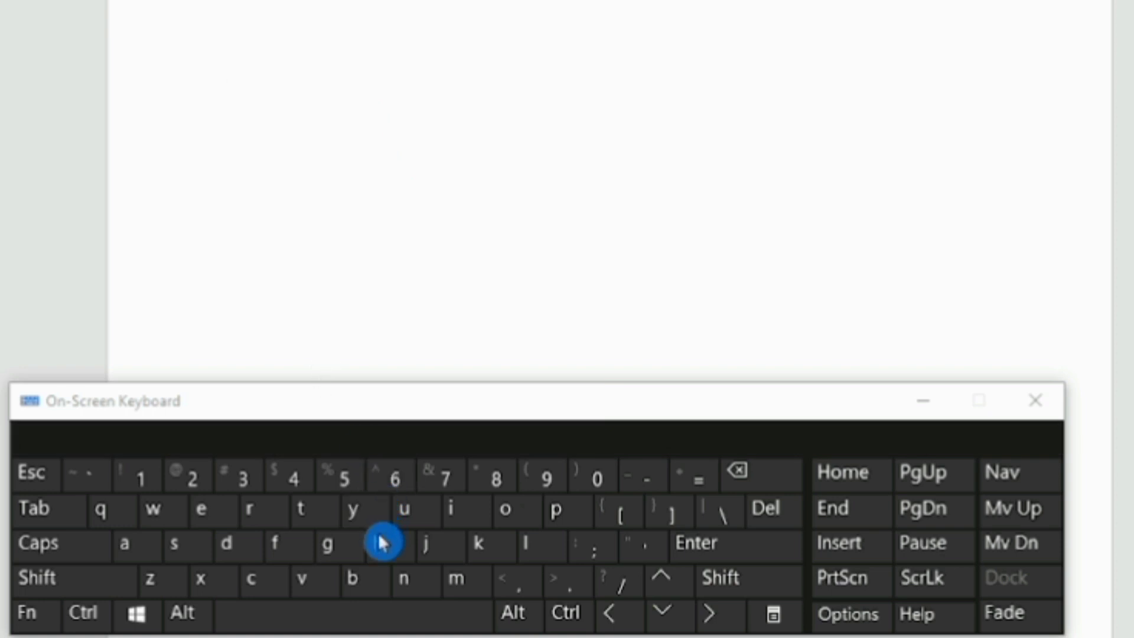
left_click(383, 543)
left_click(360, 510)
left_click(207, 511)
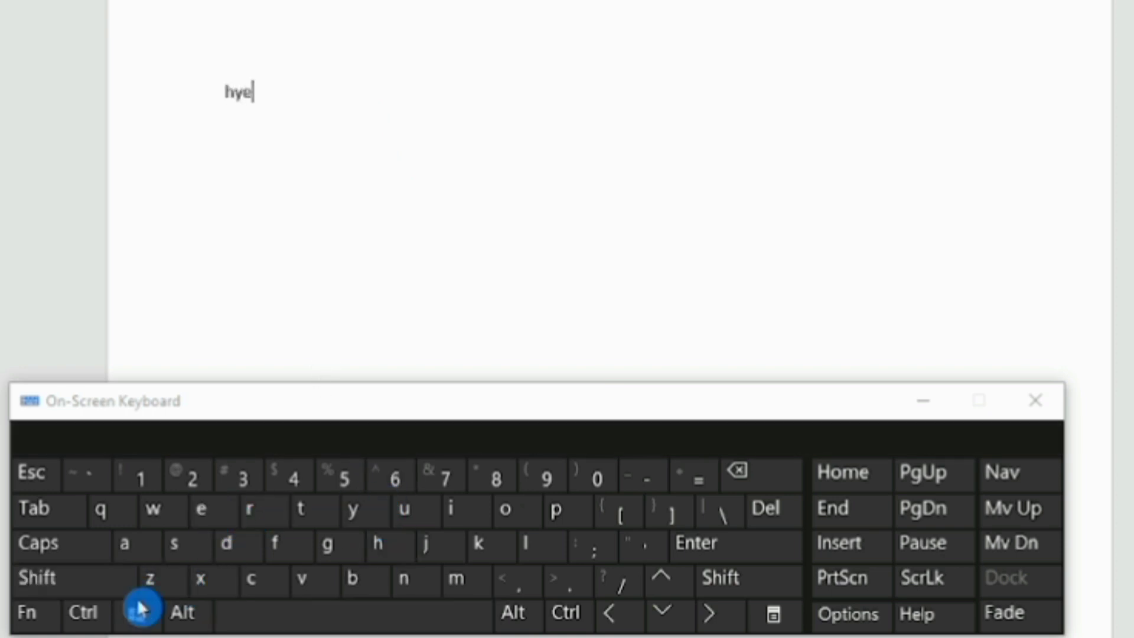
left_click(514, 582)
left_click(329, 618)
left_click(458, 507)
left_click(319, 620)
left_click(452, 509)
left_click(407, 577)
left_click(319, 576)
left_click(451, 507)
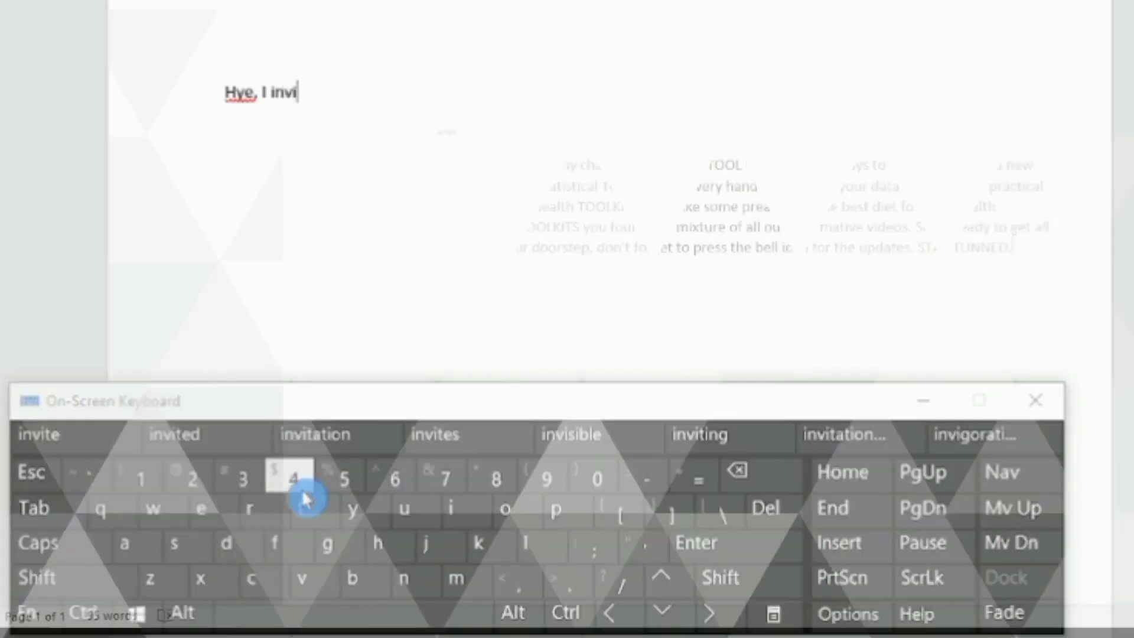
left_click(300, 510)
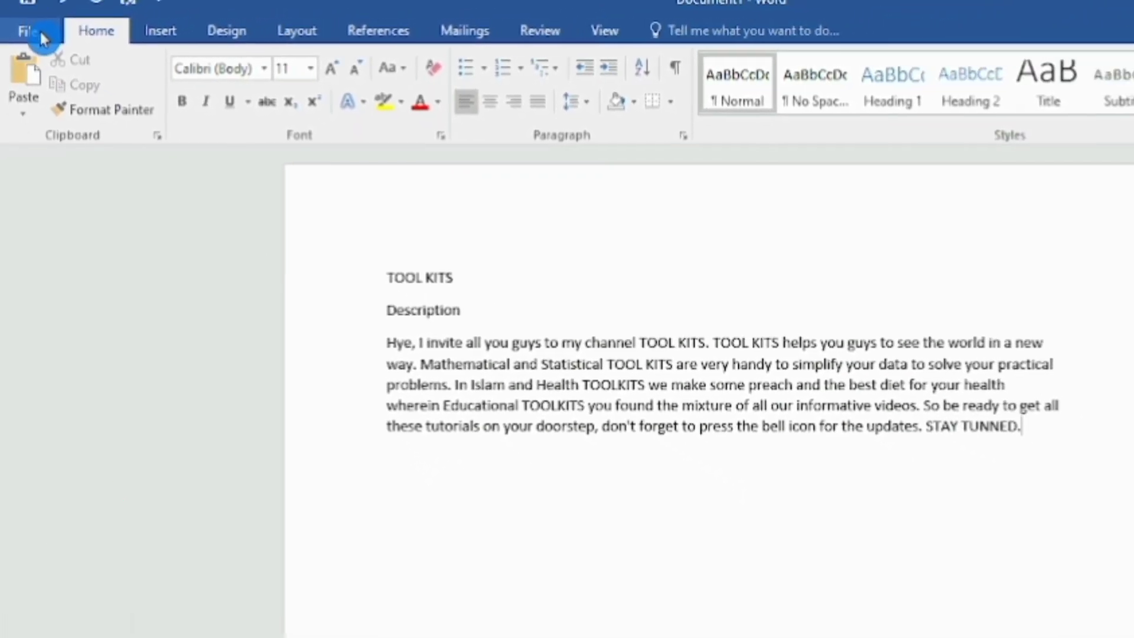
Save the document to the Desktop under the name TOOLKITS using Save As > Browse
left_click(39, 31)
left_click(35, 208)
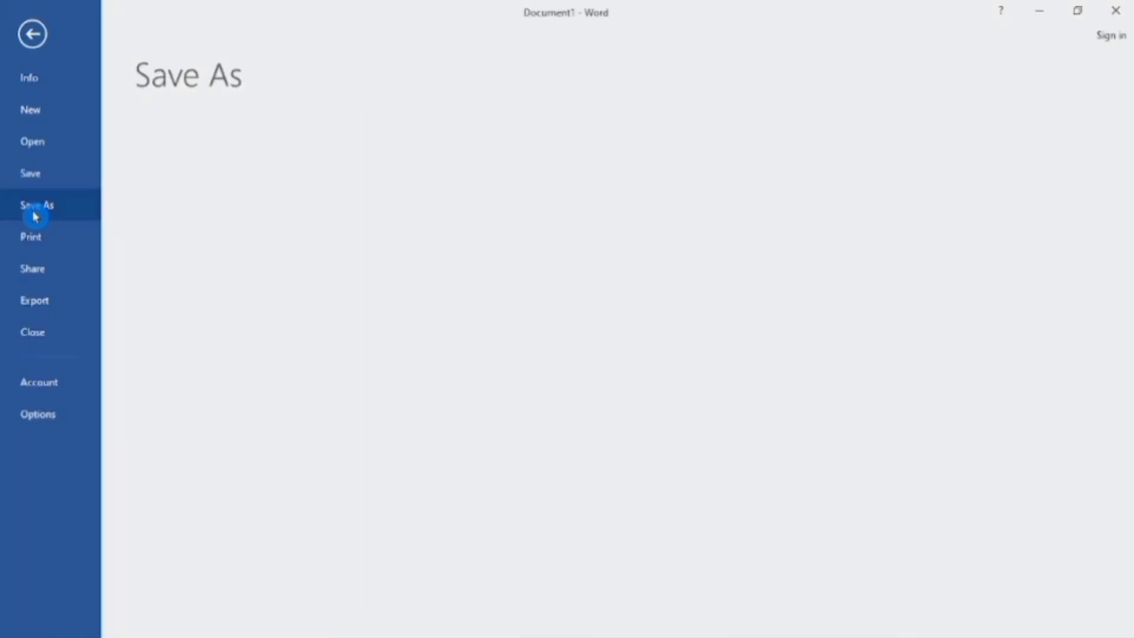
left_click(263, 330)
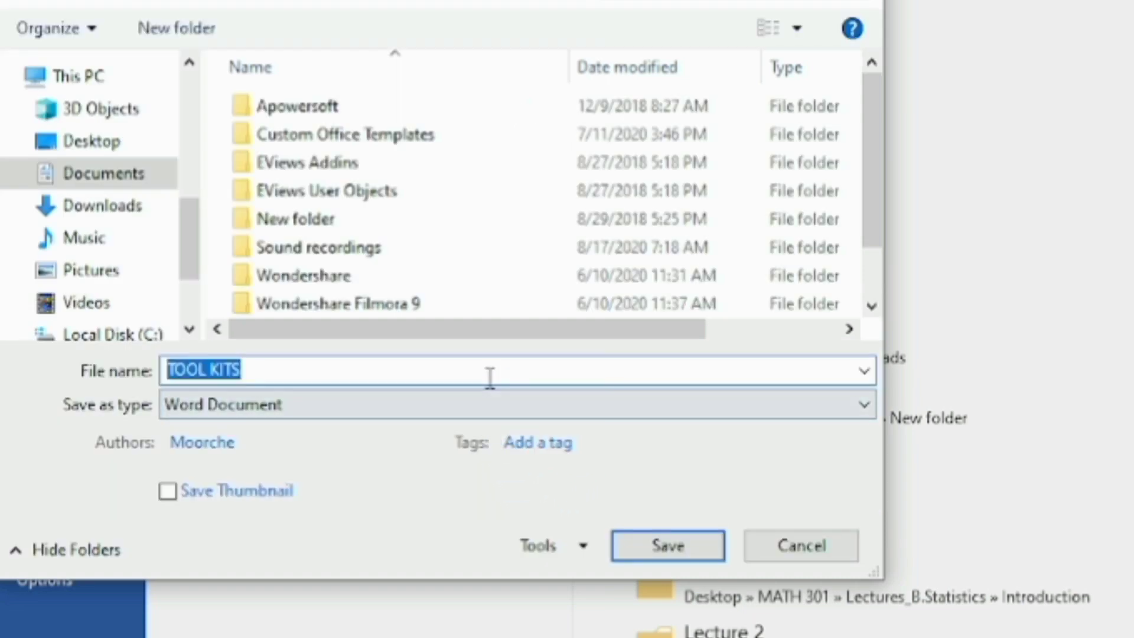
type("t")
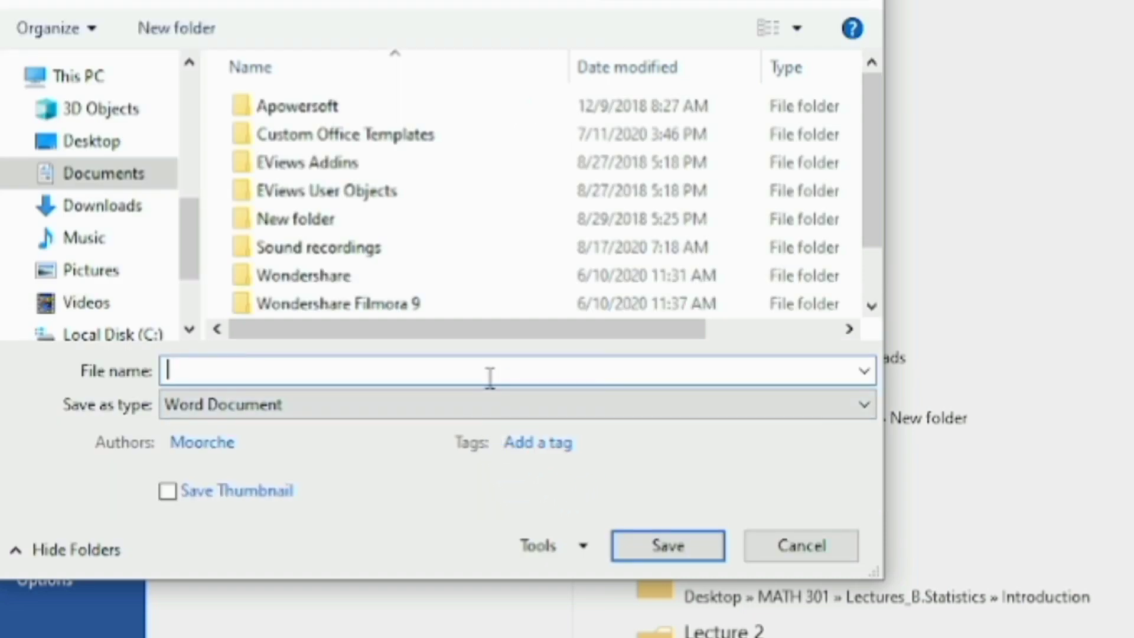
type("OOLKITS")
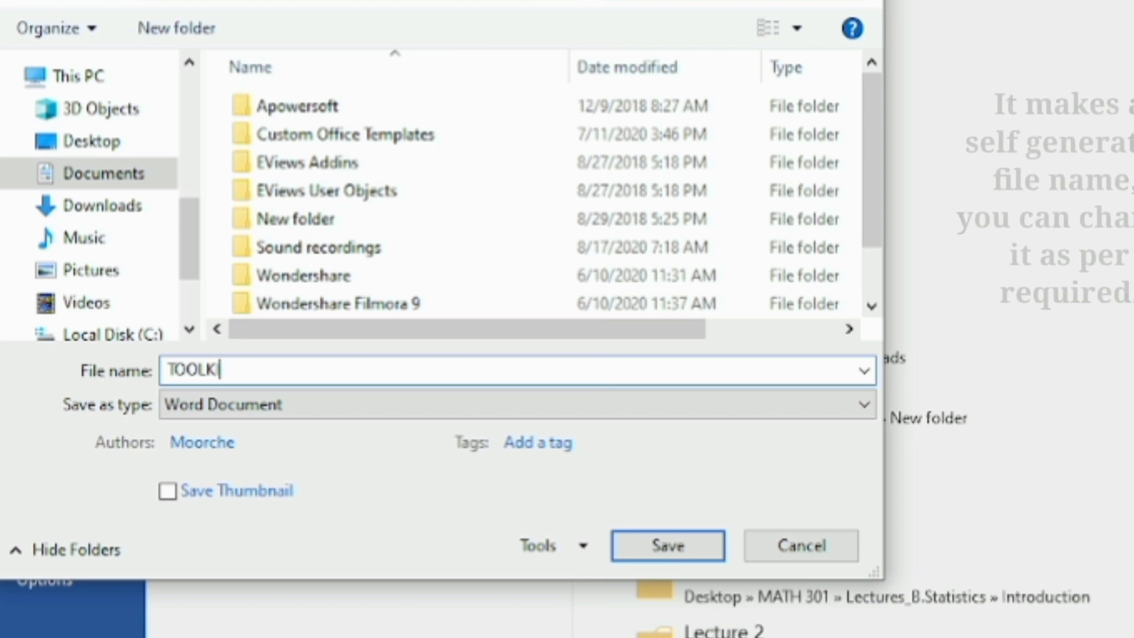
left_click(143, 153)
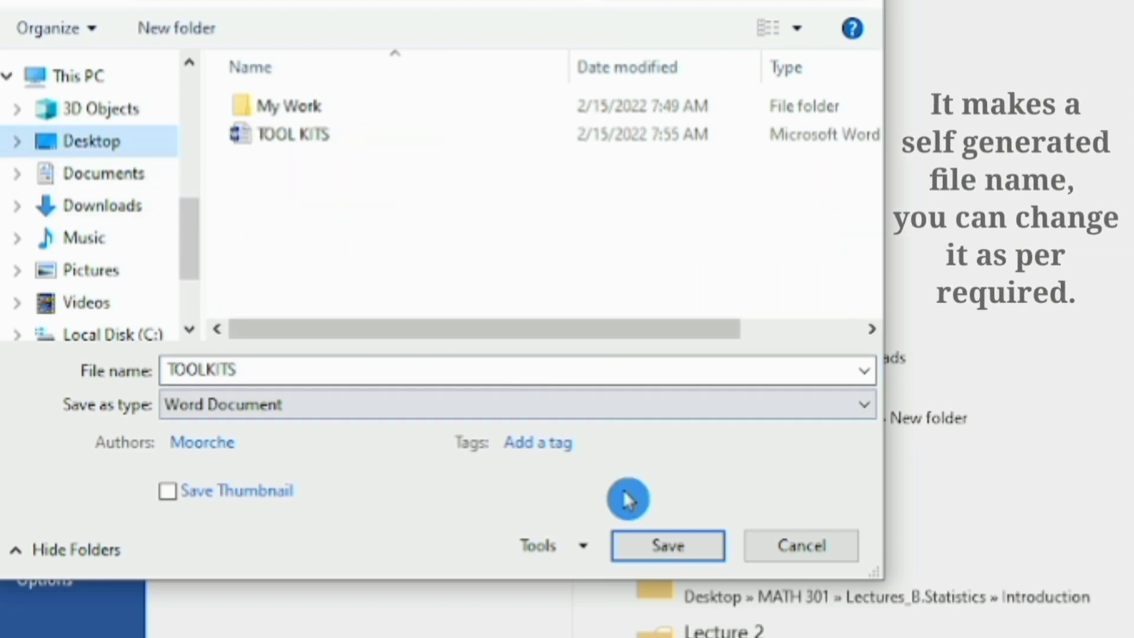
left_click(679, 546)
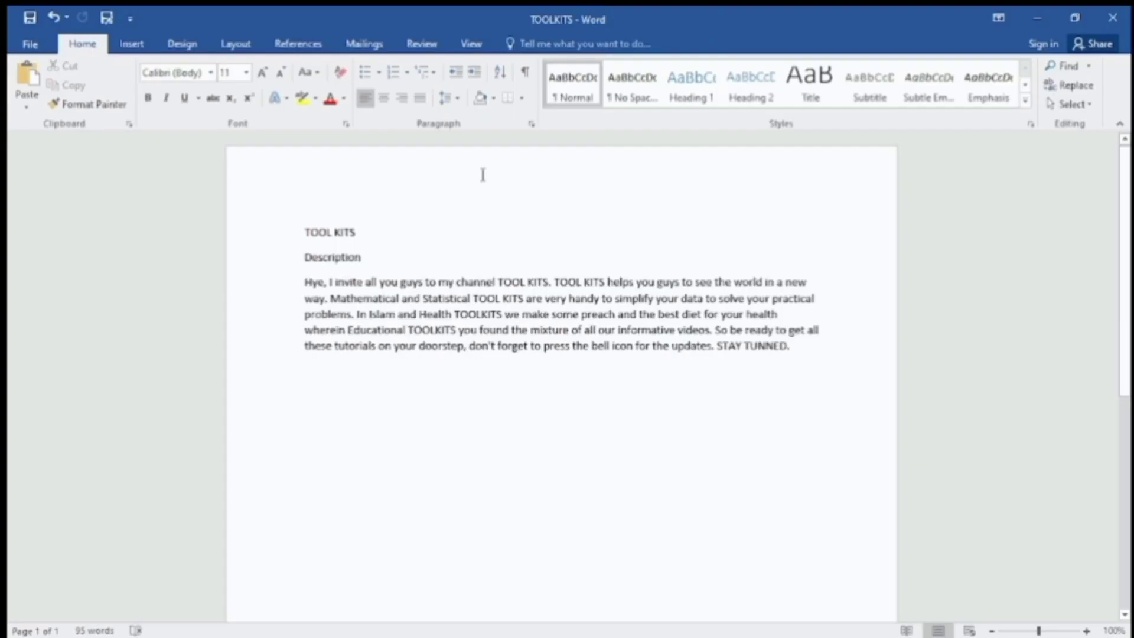
left_click(436, 402)
key("ctrl+s")
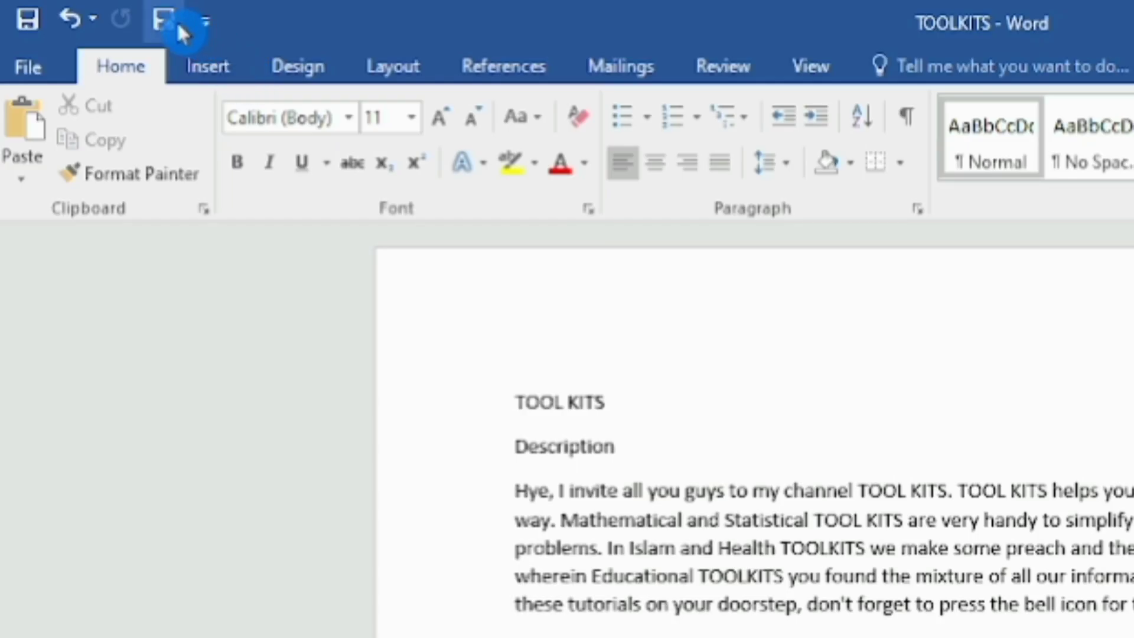
left_click(176, 20)
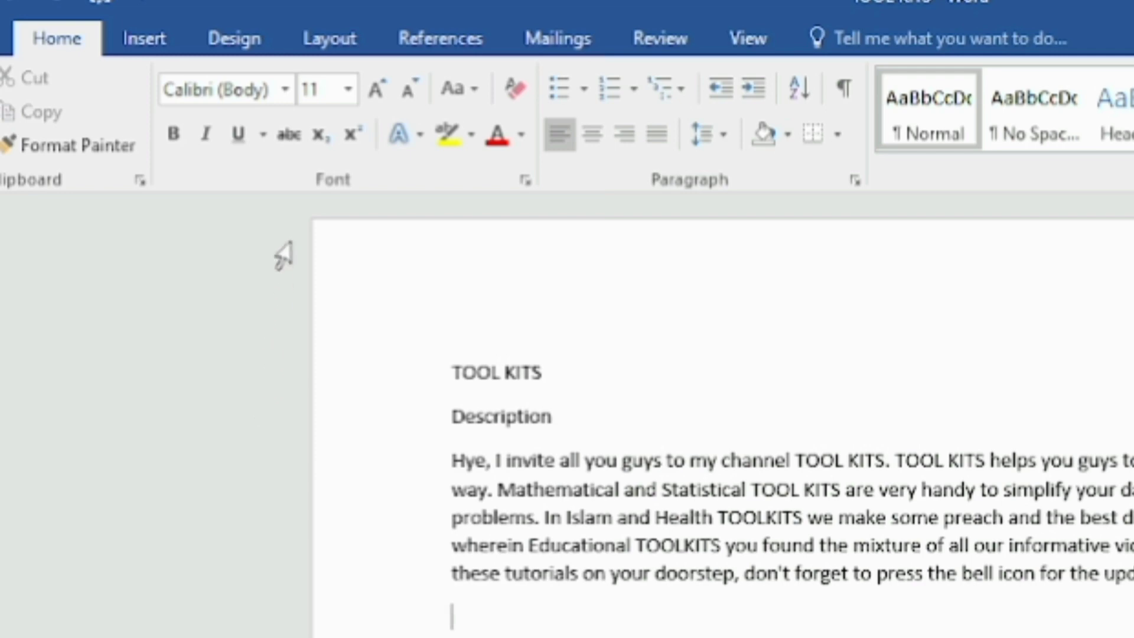
left_click(287, 95)
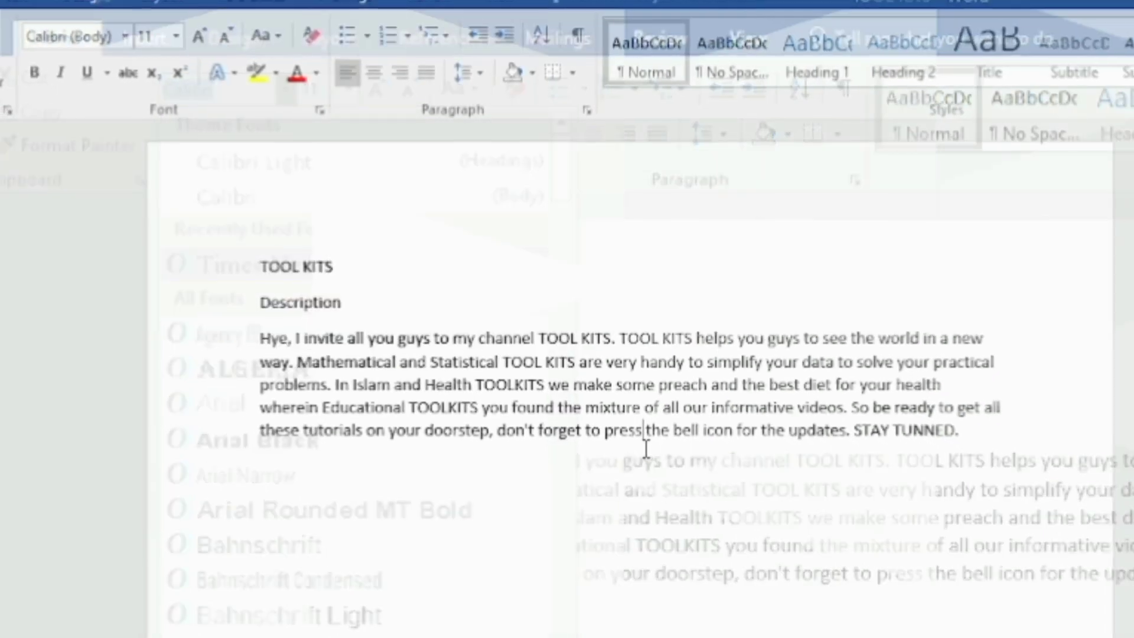
Set all the document text to the Times New Roman font
left_click_drag(964, 417, 238, 255)
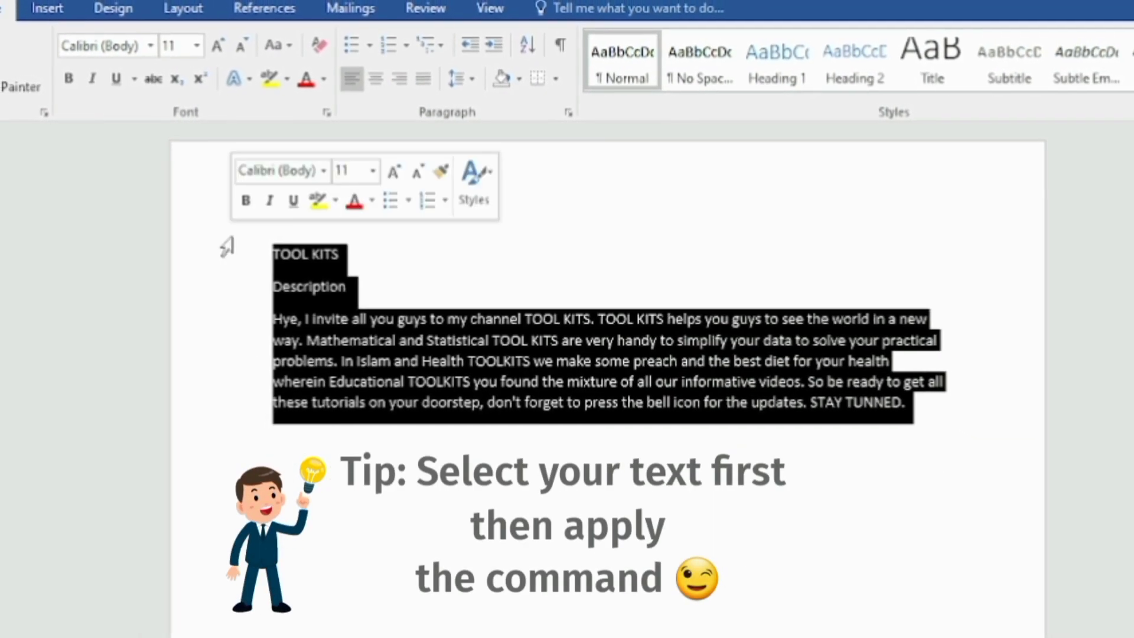
left_click(167, 54)
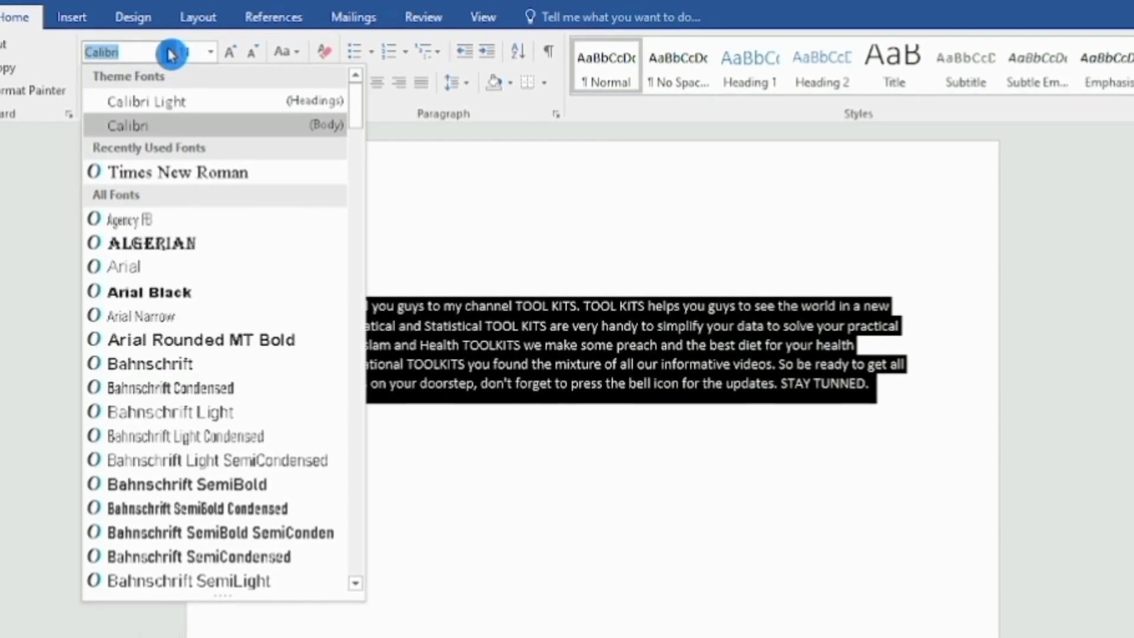
left_click(167, 174)
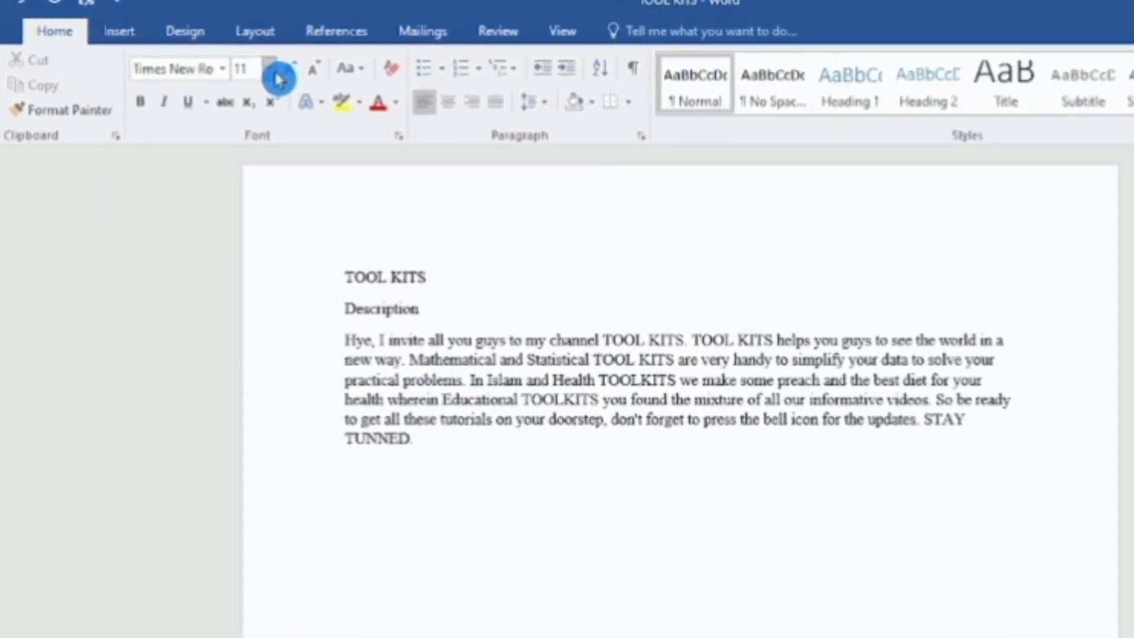
Set the TOOL KITS title to size 16 and the Description heading to 14
left_click(278, 71)
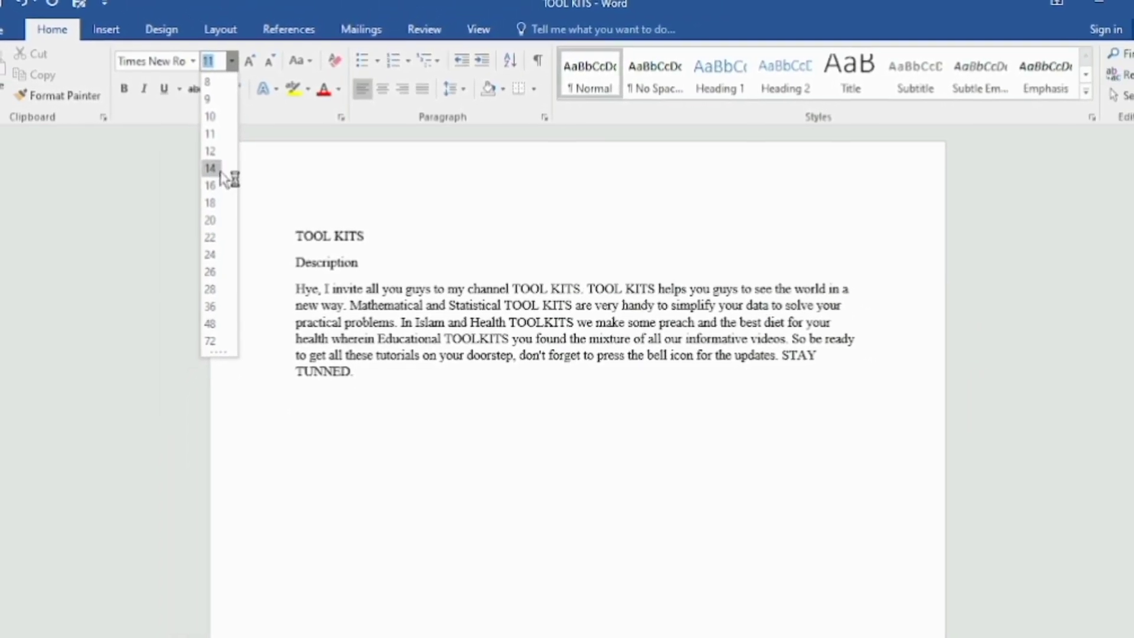
left_click(368, 232)
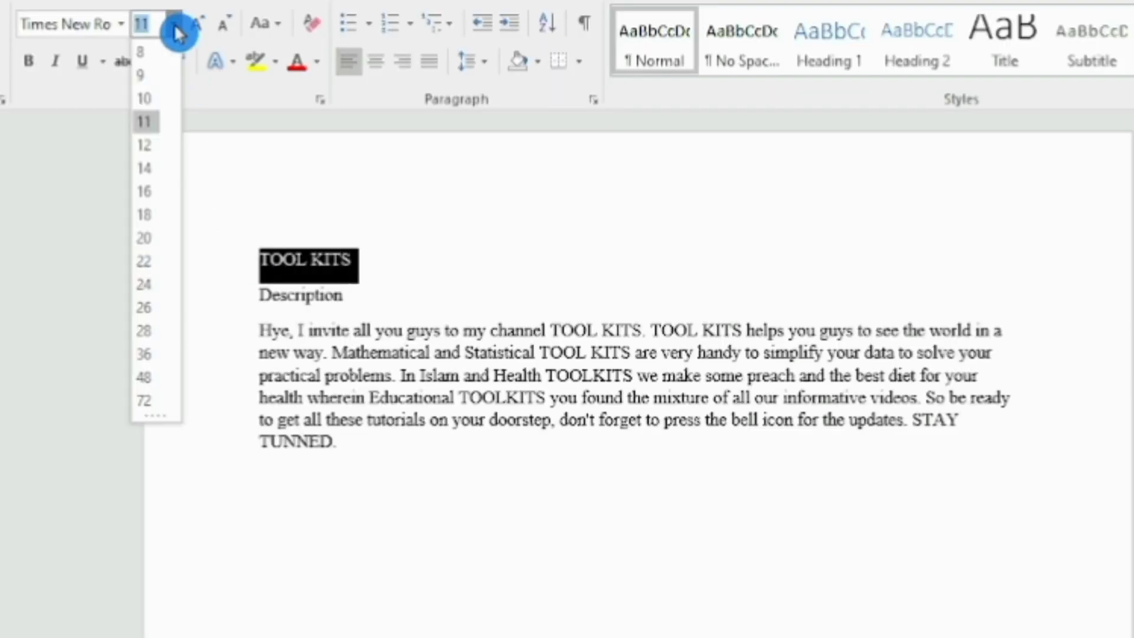
left_click(167, 187)
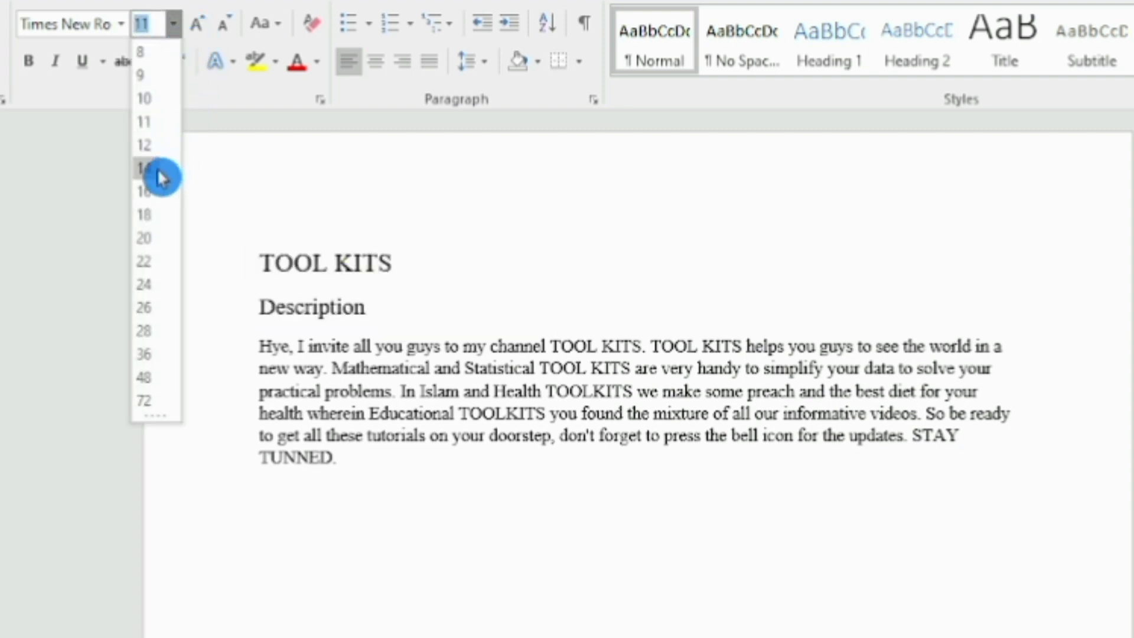
left_click(165, 175)
Set the description paragraph to font size 12
left_click_drag(338, 460, 249, 346)
left_click(176, 28)
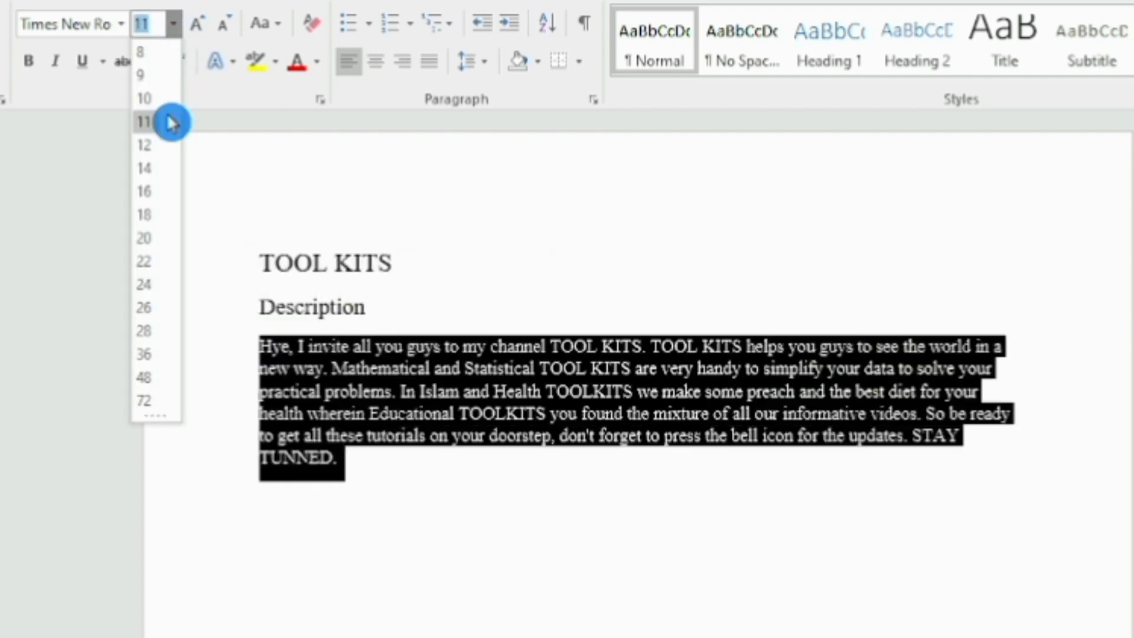
left_click(161, 174)
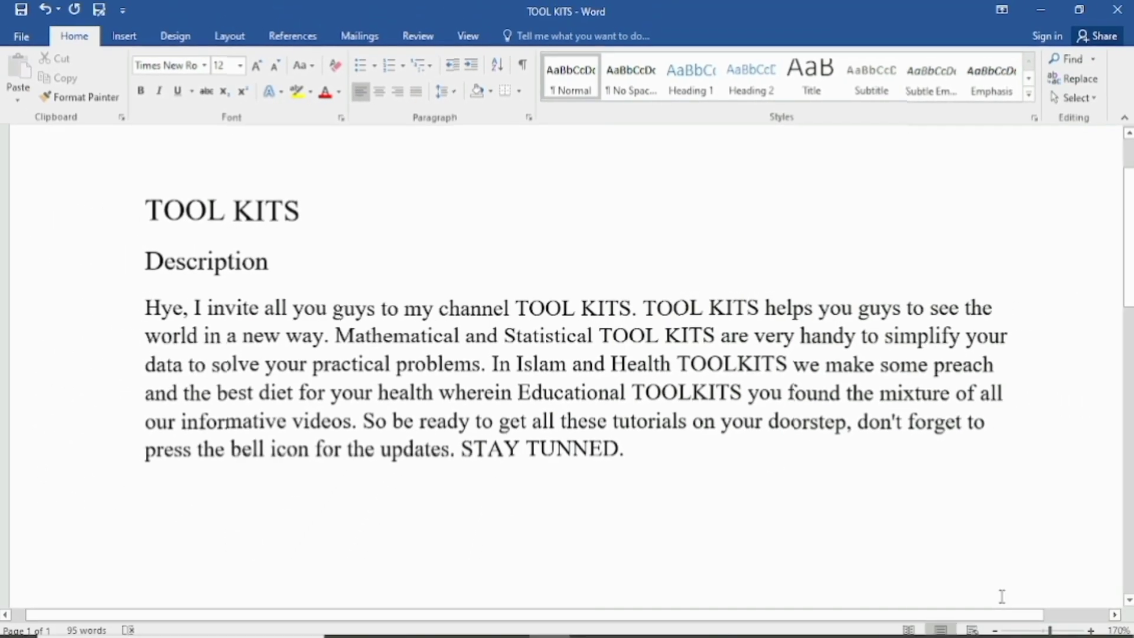
left_click(996, 631)
left_click(996, 630)
left_click(996, 631)
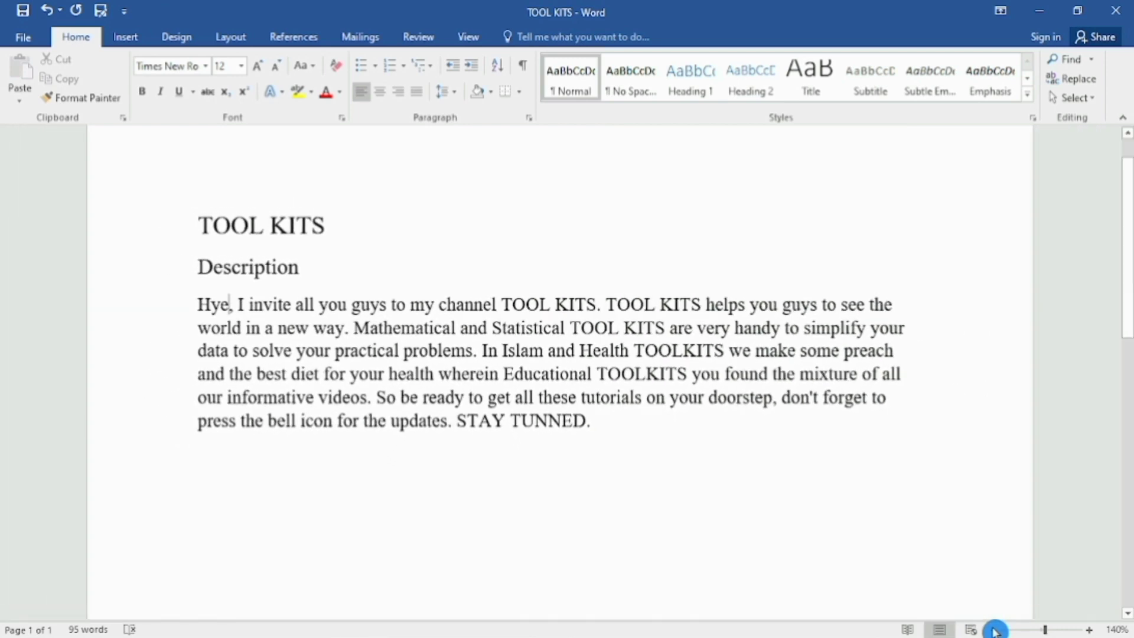
left_click(996, 630)
left_click(996, 630)
left_click(996, 630)
left_click(996, 631)
left_click(996, 631)
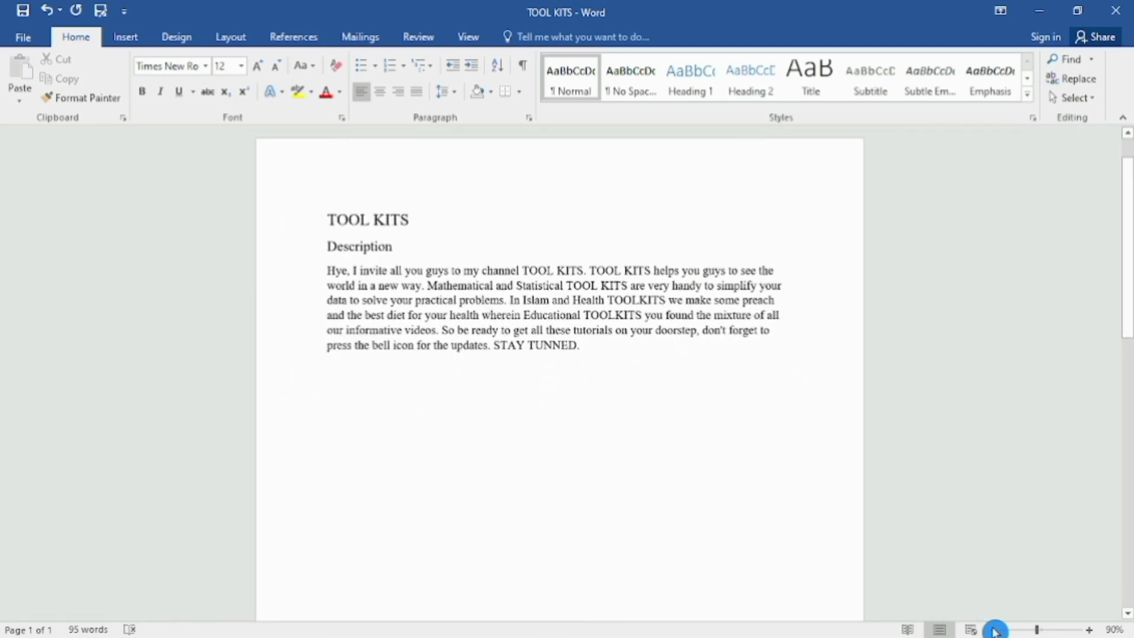
left_click(1090, 631)
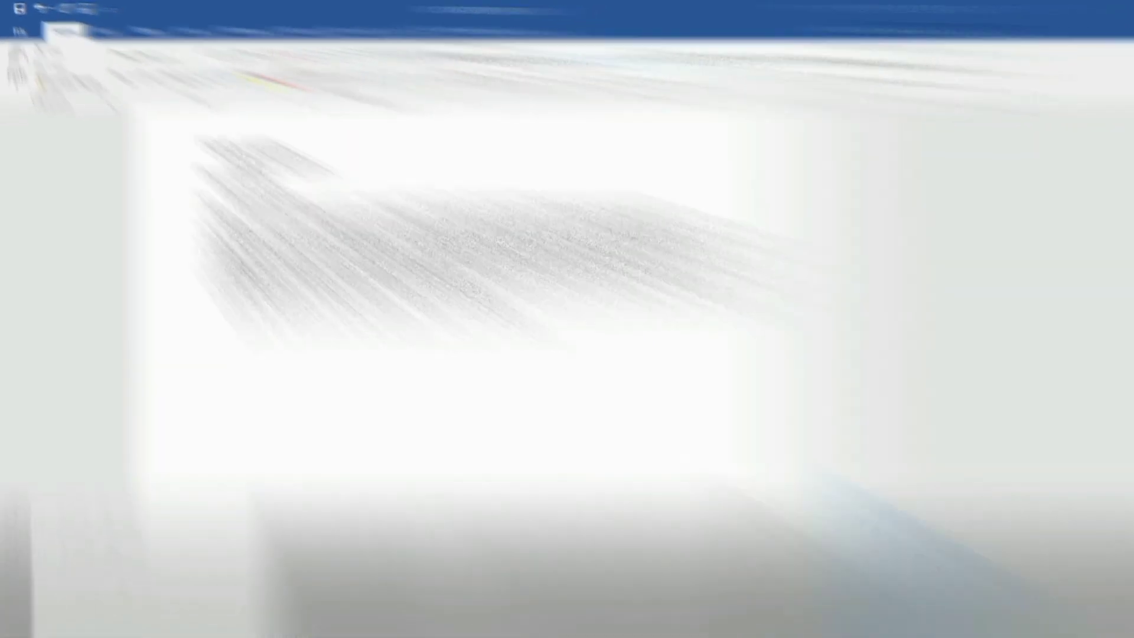
Shrink the TOOL KITS title to 14 with Shrink Font, then grow it back to 16
left_click_drag(392, 213, 302, 195)
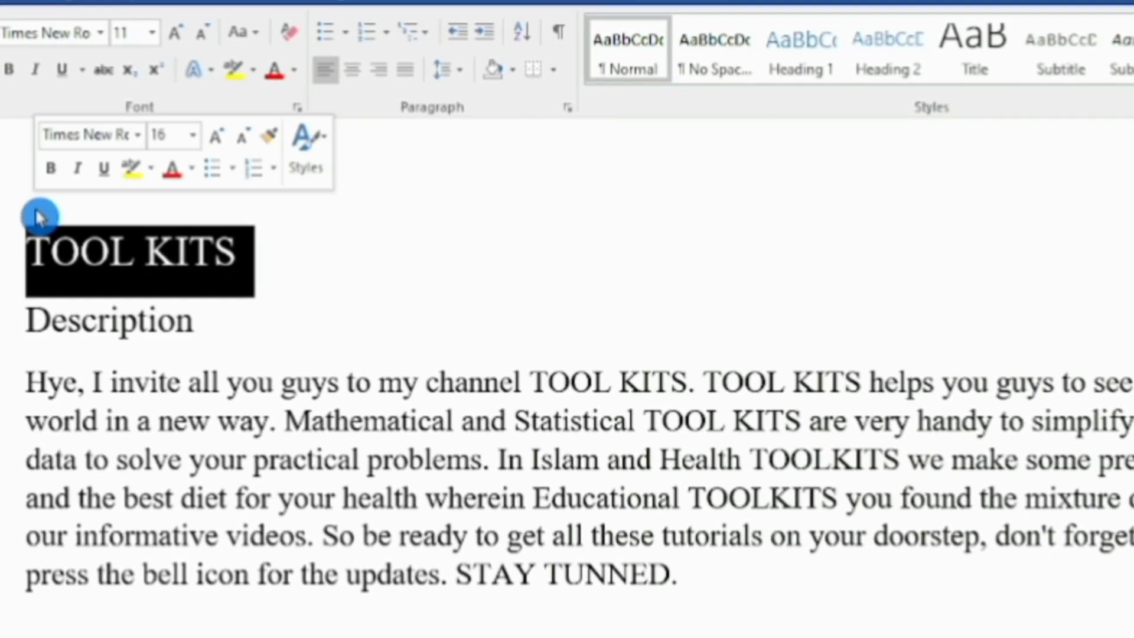
left_click(213, 33)
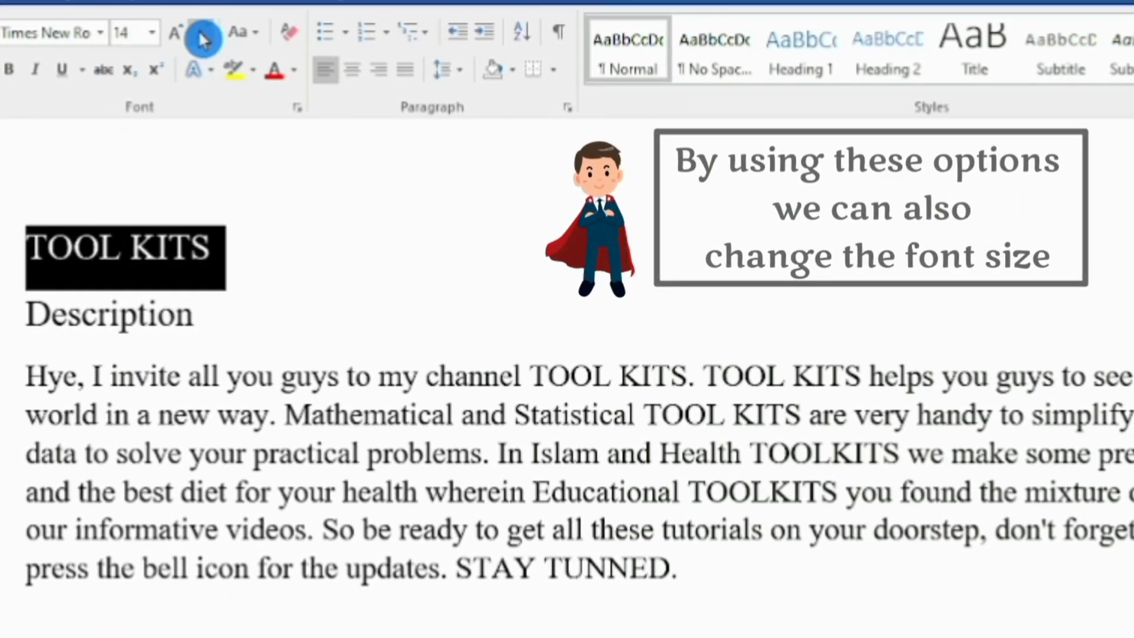
left_click(183, 37)
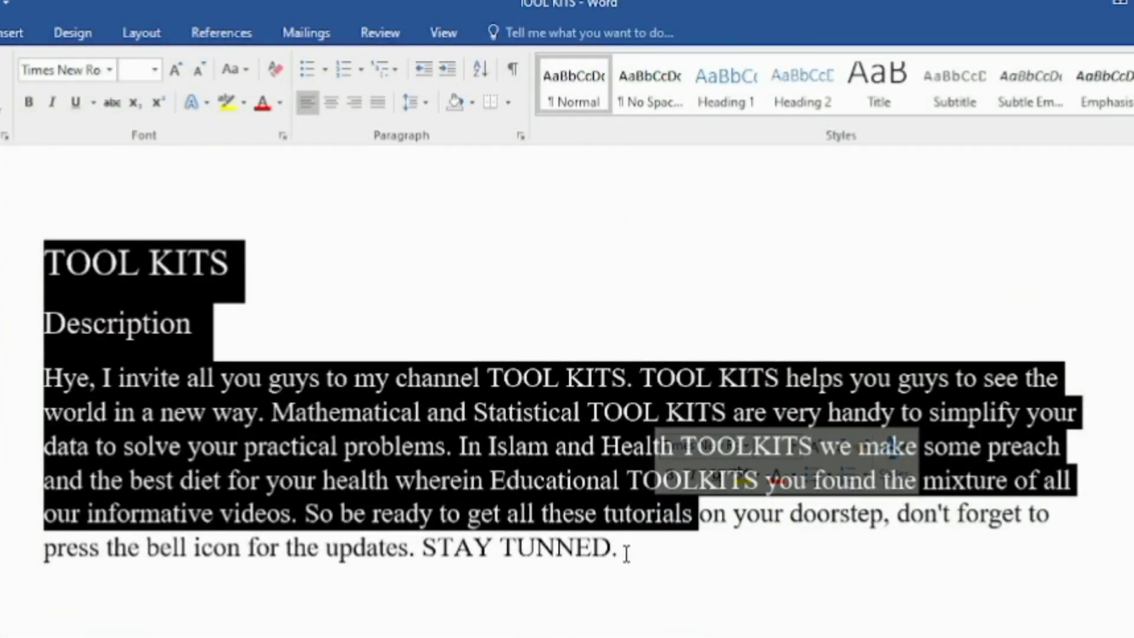
Cycle all text through lowercase, UPPERCASE, Capitalize Each Word and tOGGLE cASE, ending in Sentence case
left_click_drag(626, 554, 47, 248)
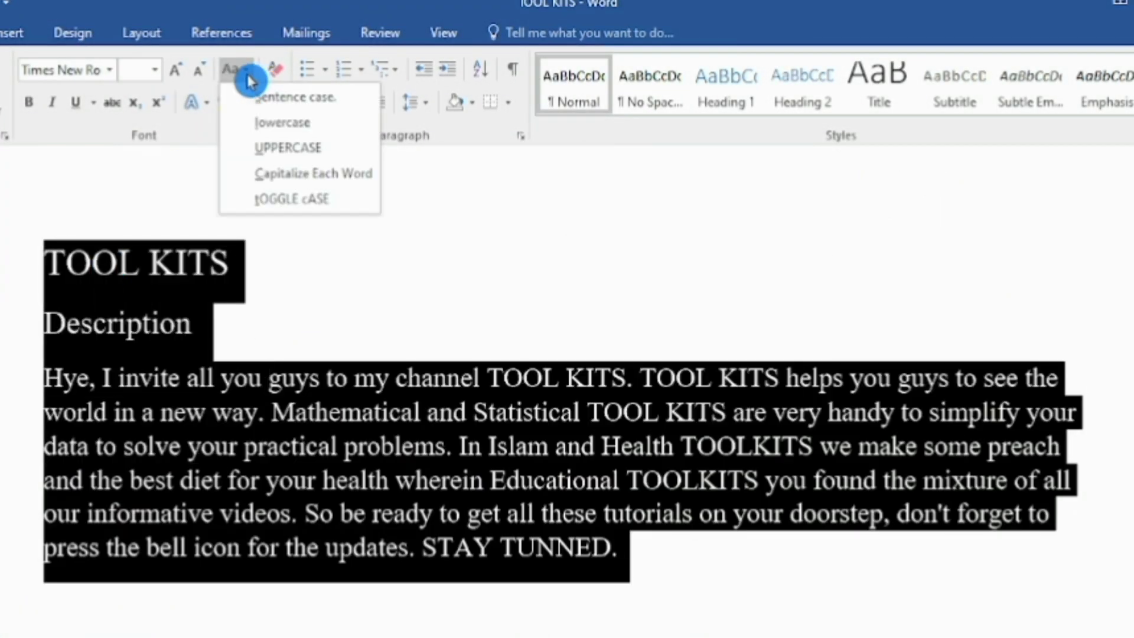
left_click(325, 99)
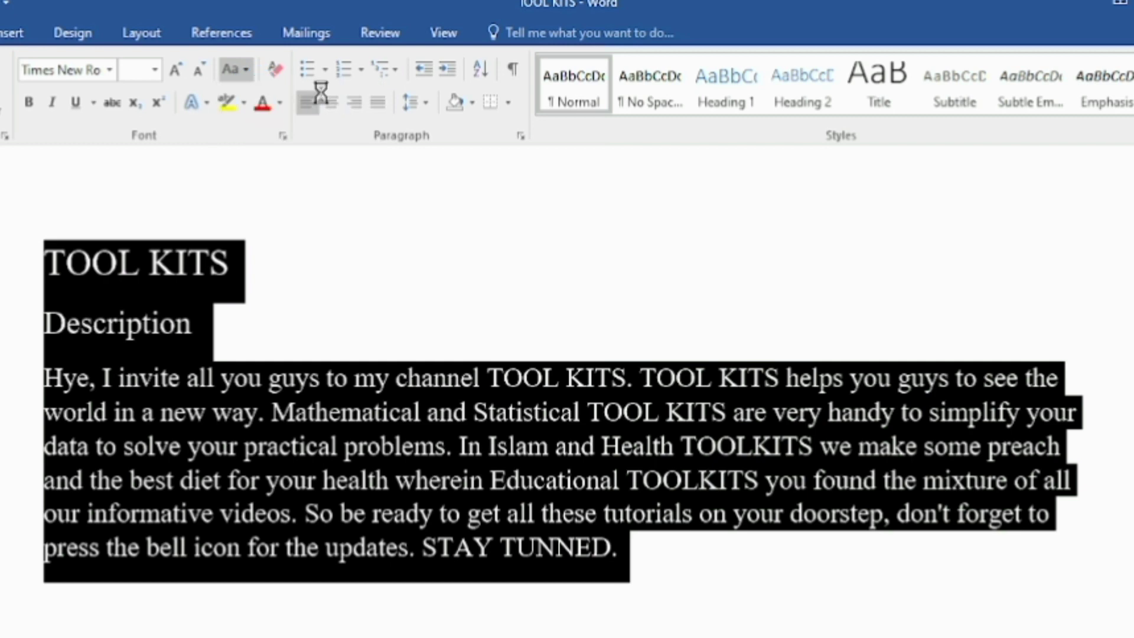
left_click(239, 75)
left_click(276, 123)
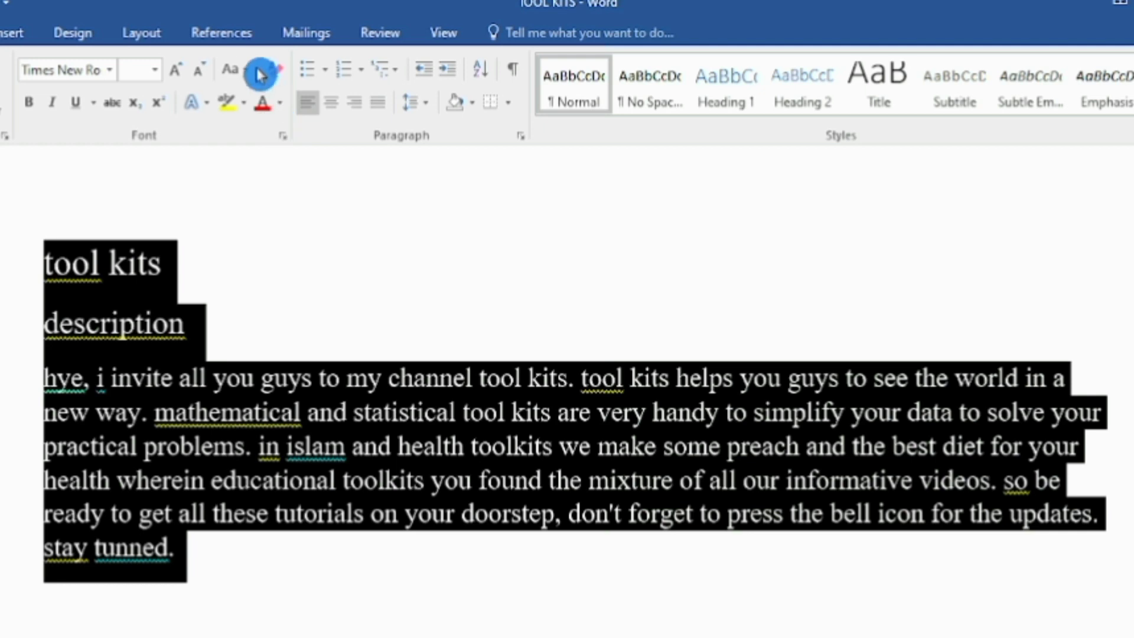
left_click(283, 148)
left_click(249, 75)
left_click(278, 174)
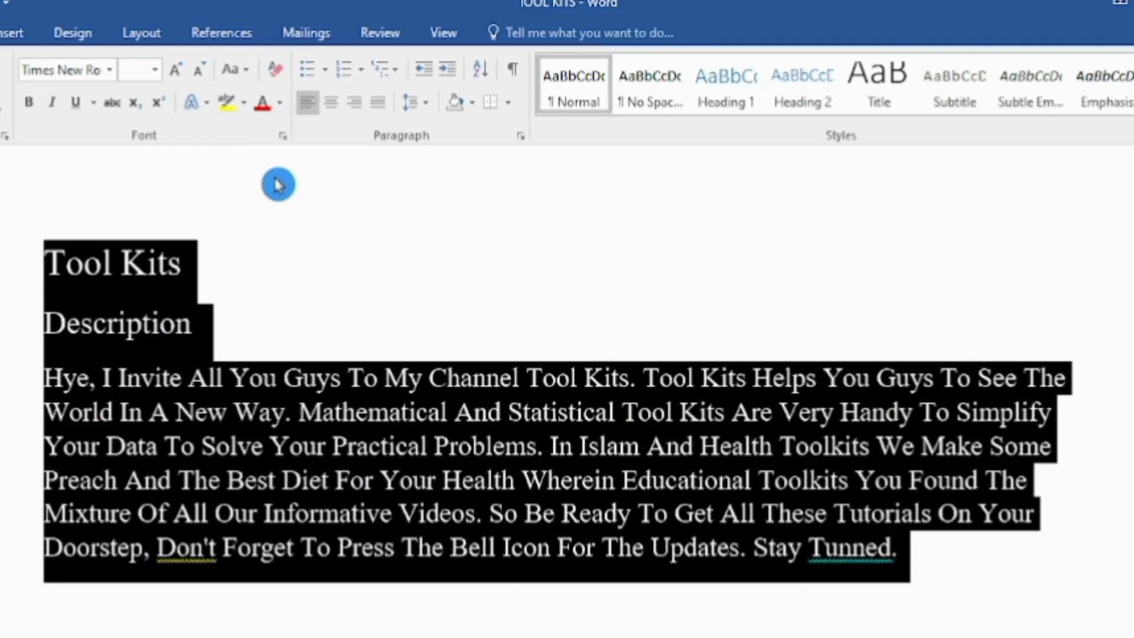
left_click(253, 75)
left_click(276, 206)
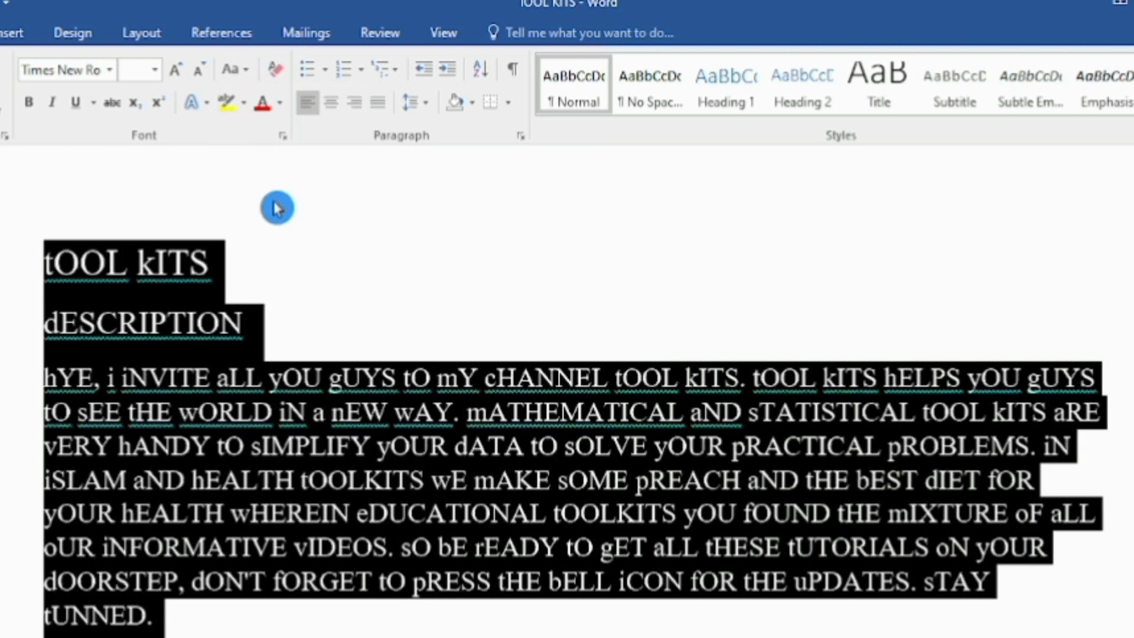
left_click(252, 75)
left_click(260, 96)
Make the title uppercase TOOL KITS, then clear formatting and undo that clear
left_click_drag(178, 264, 29, 263)
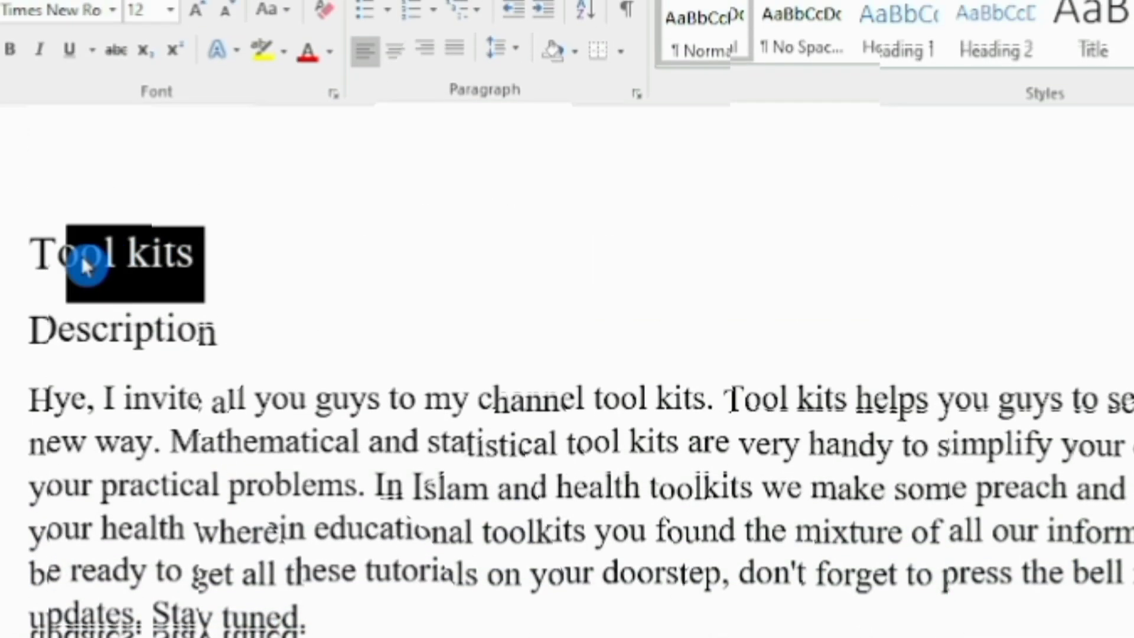
left_click(290, 19)
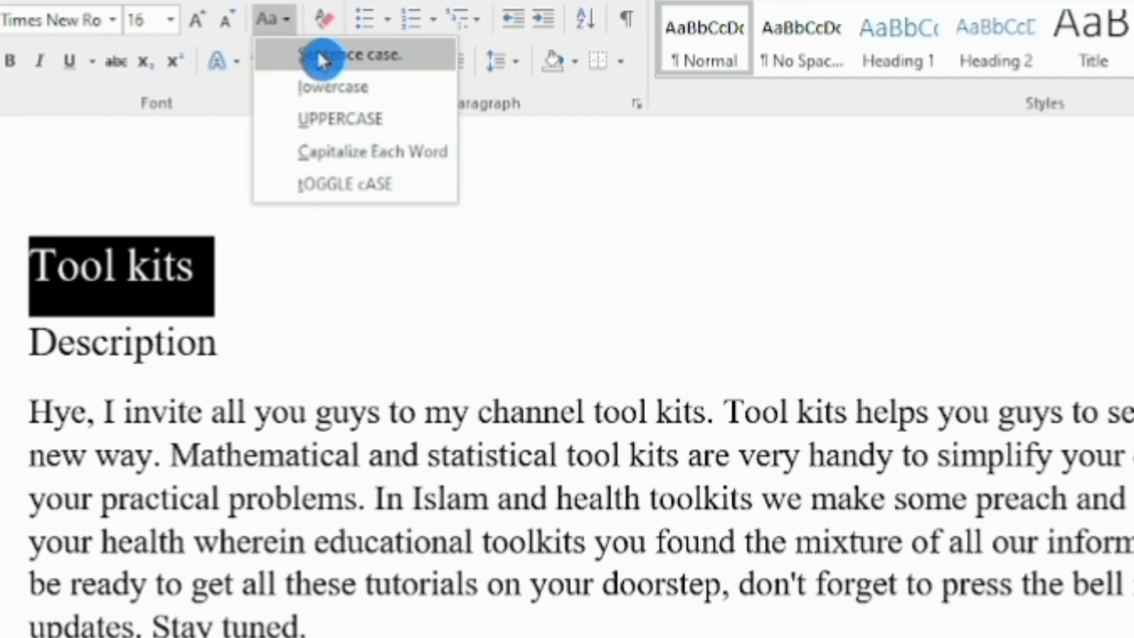
left_click(342, 120)
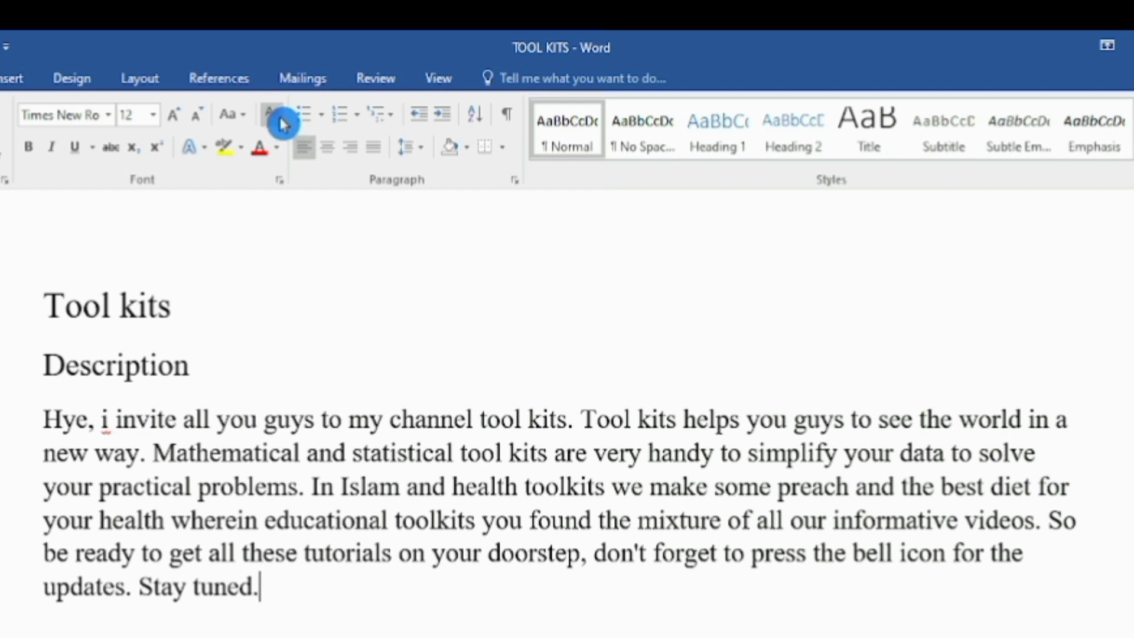
left_click(277, 120)
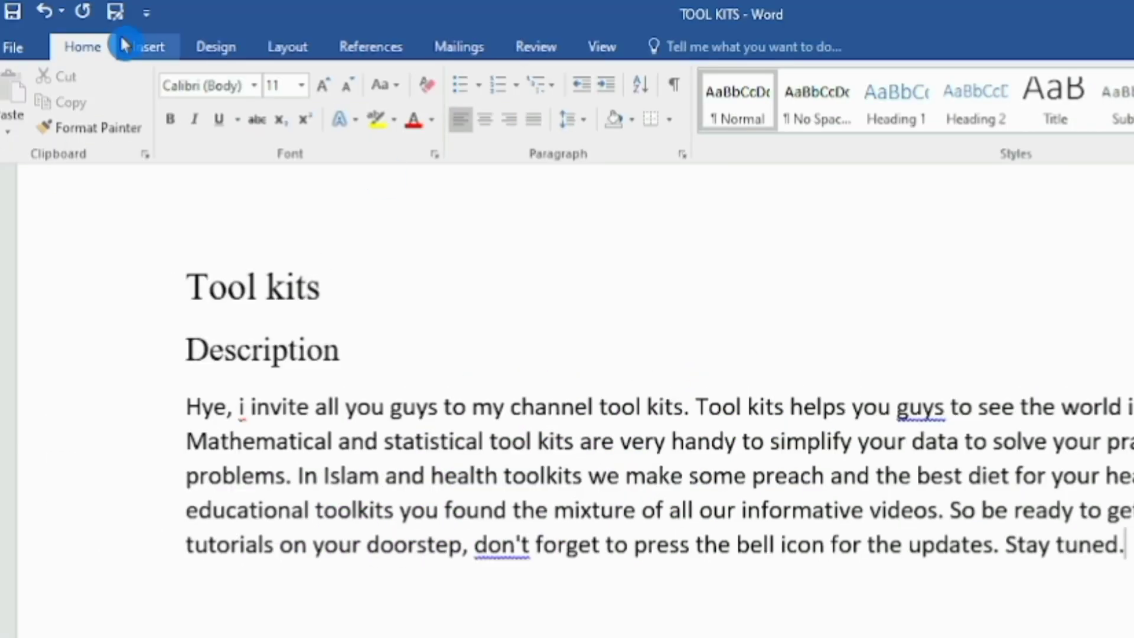
left_click(45, 12)
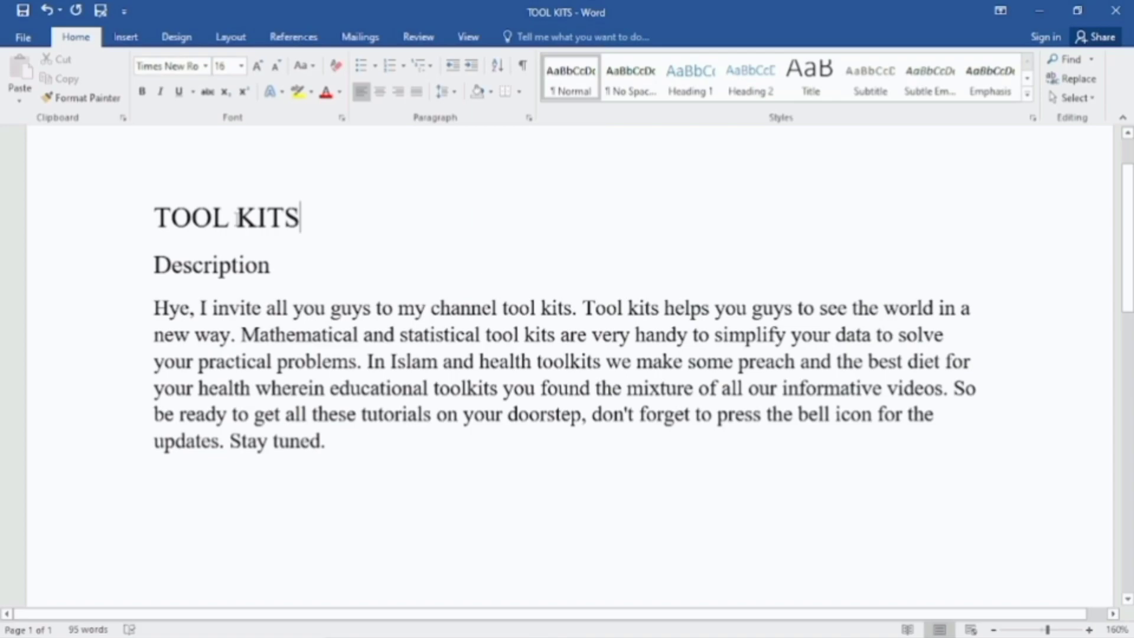
Bold the TOOL KITS title and Description heading, toggling Bold off and back on
left_click_drag(154, 219, 270, 267)
left_click(143, 92)
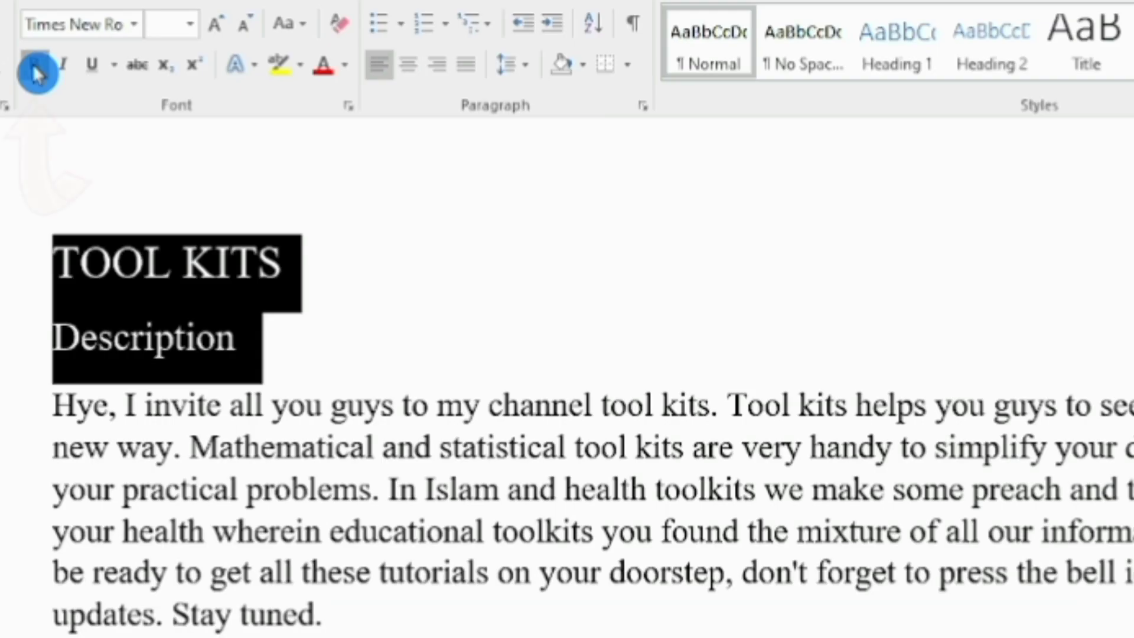
left_click(34, 65)
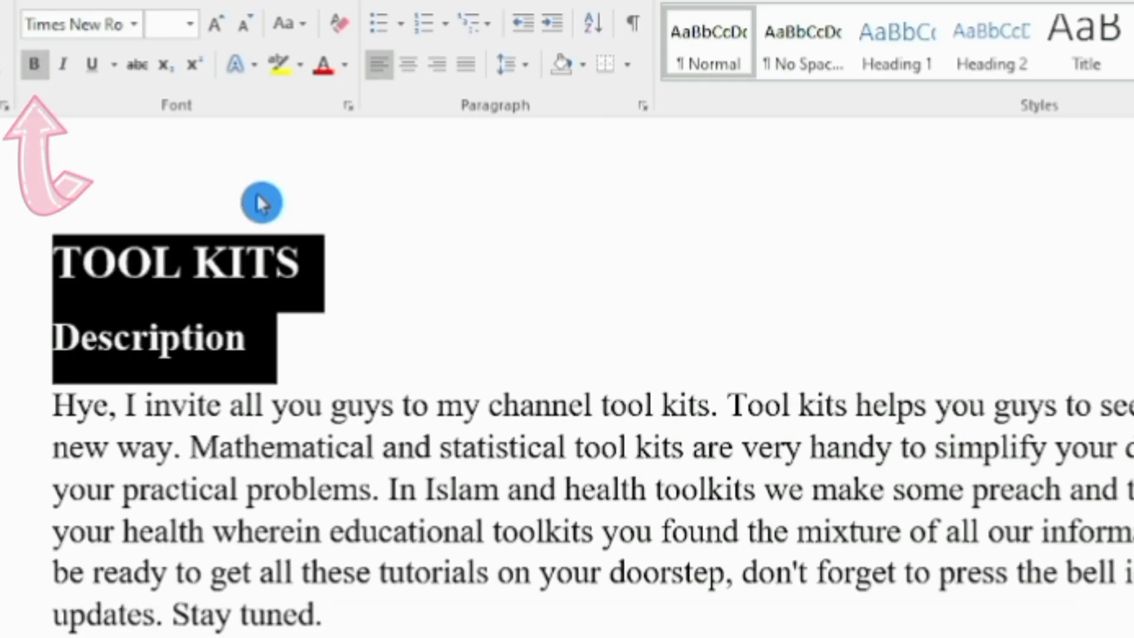
left_click(418, 326)
left_click_drag(304, 324, 85, 260)
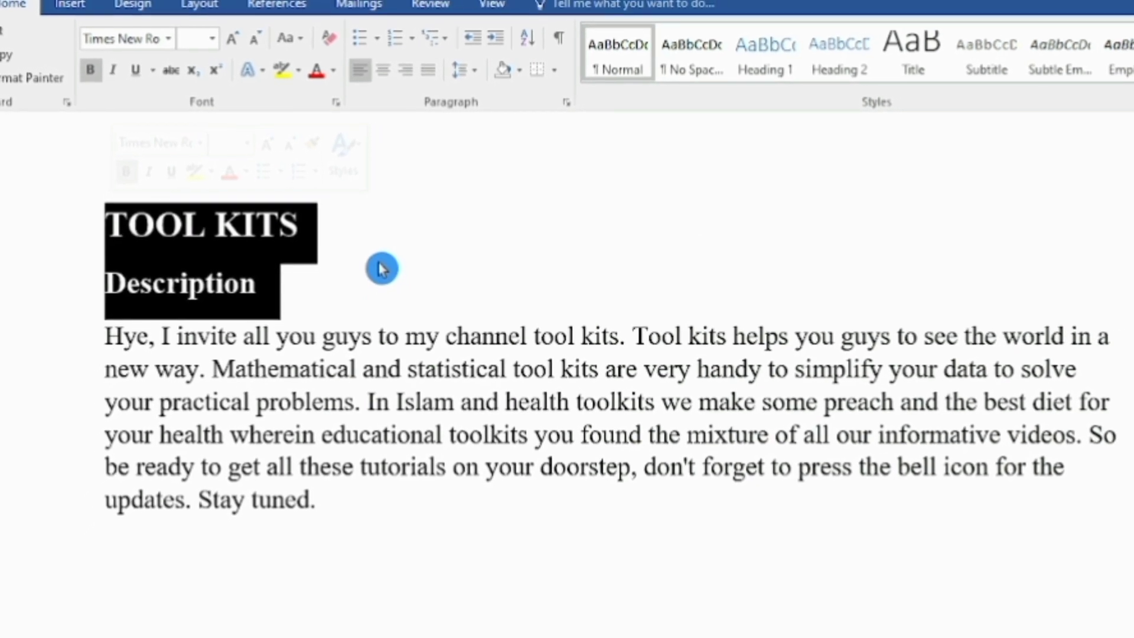
left_click(111, 80)
left_click(111, 79)
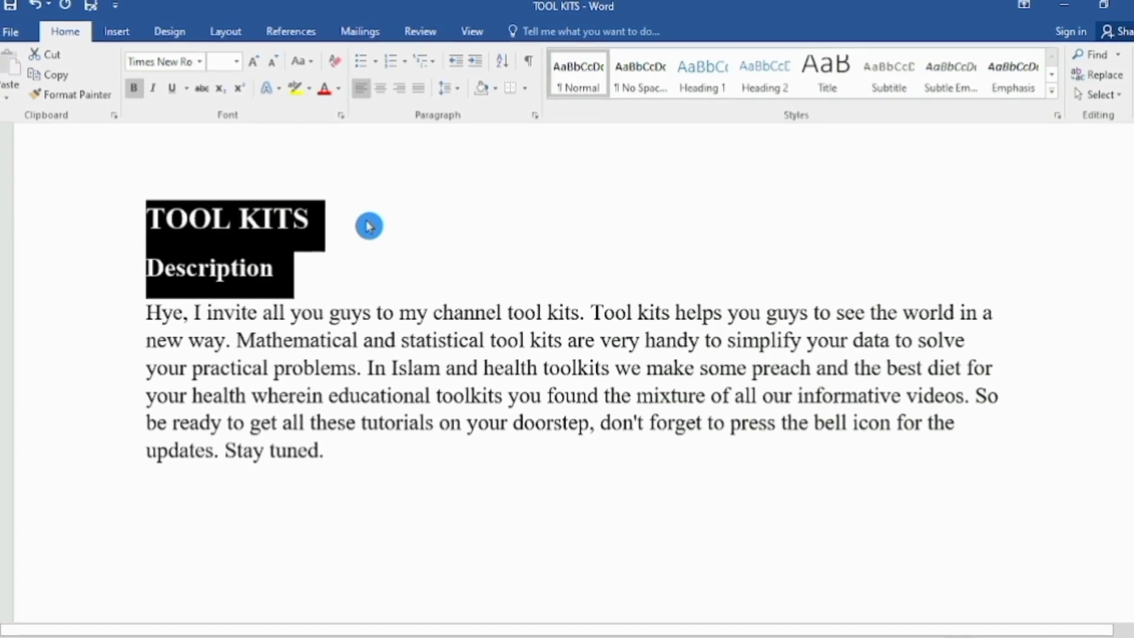
left_click(339, 267)
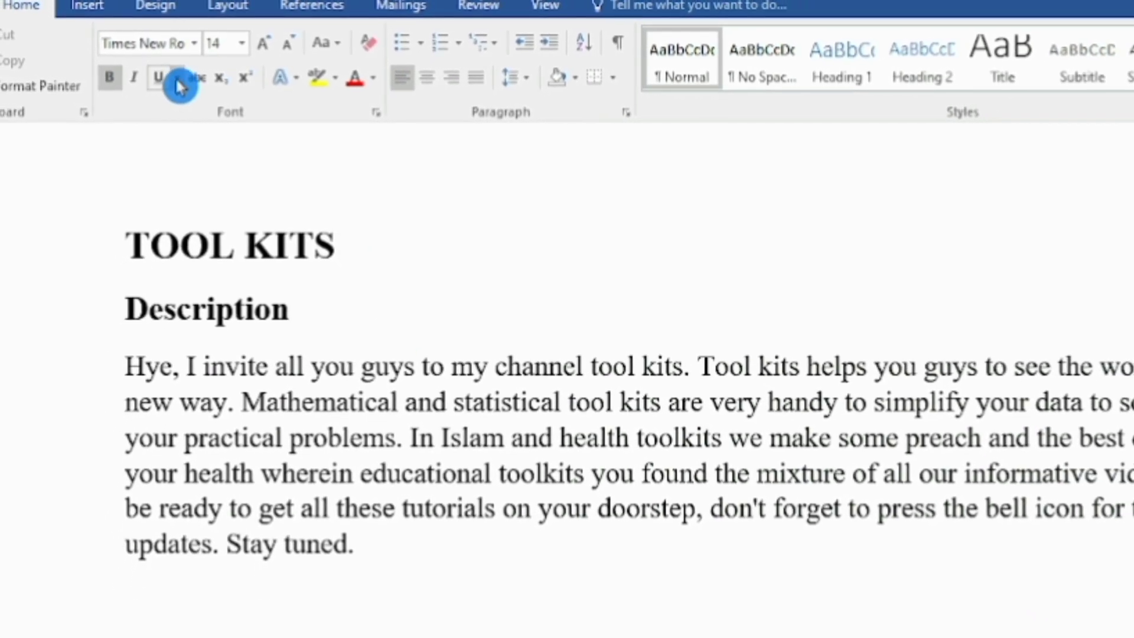
left_click(176, 77)
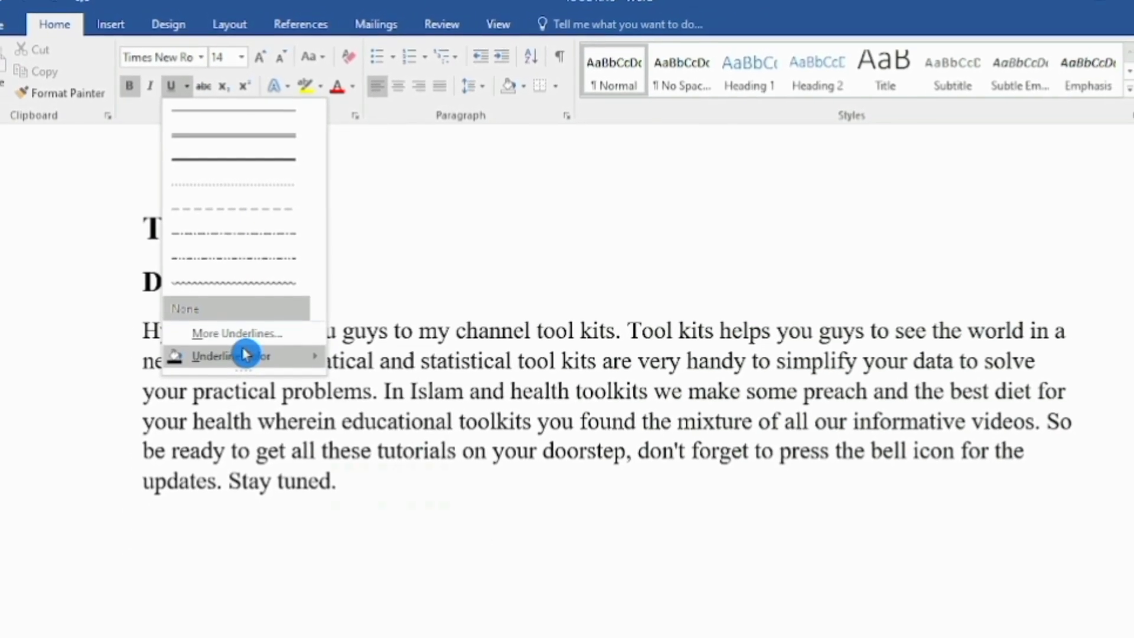
mouse_move(263, 359)
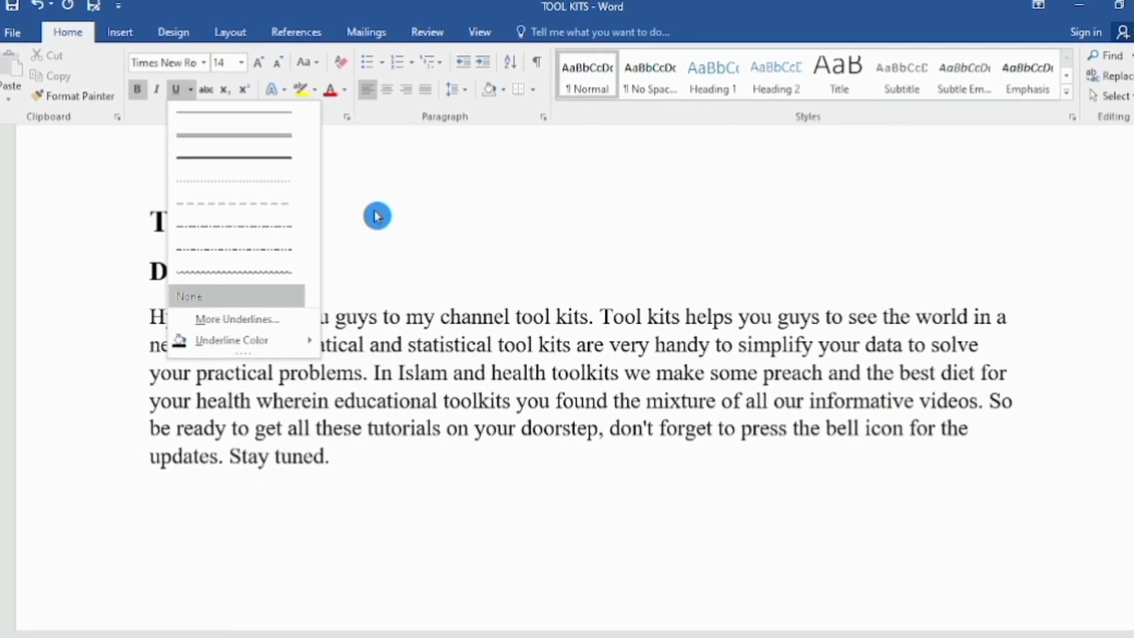
left_click(373, 208)
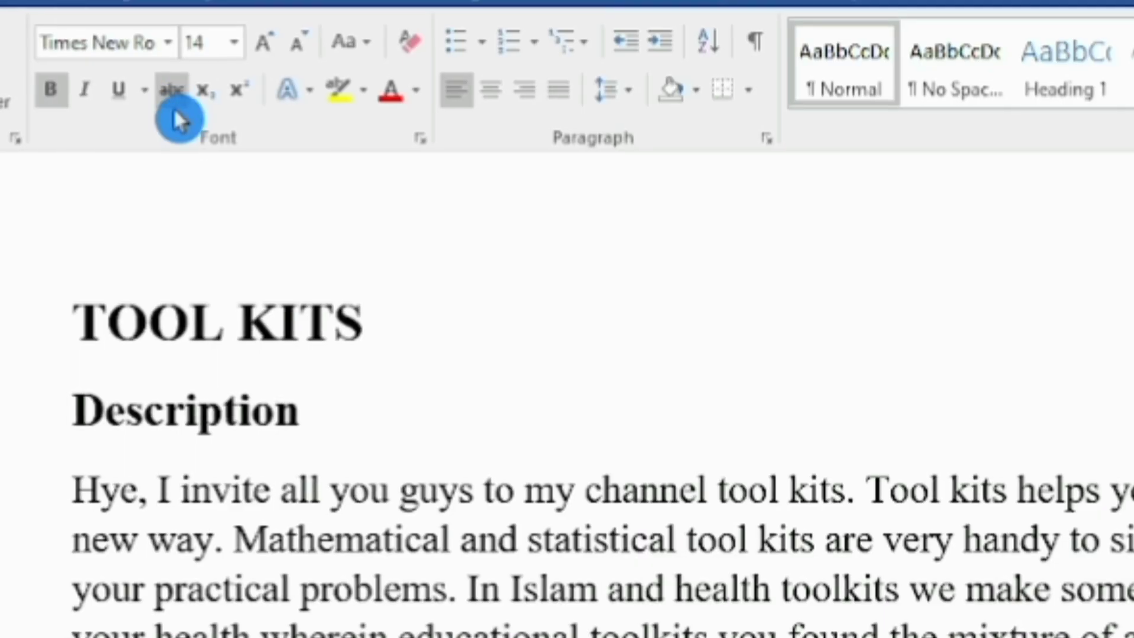
left_click_drag(74, 411, 314, 411)
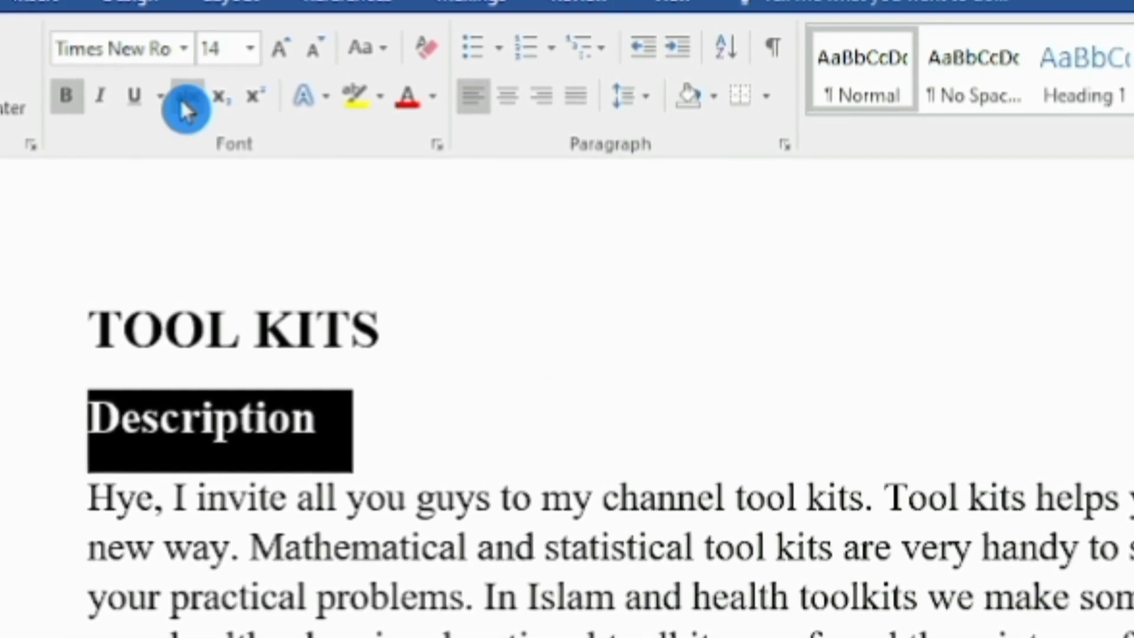
left_click(186, 98)
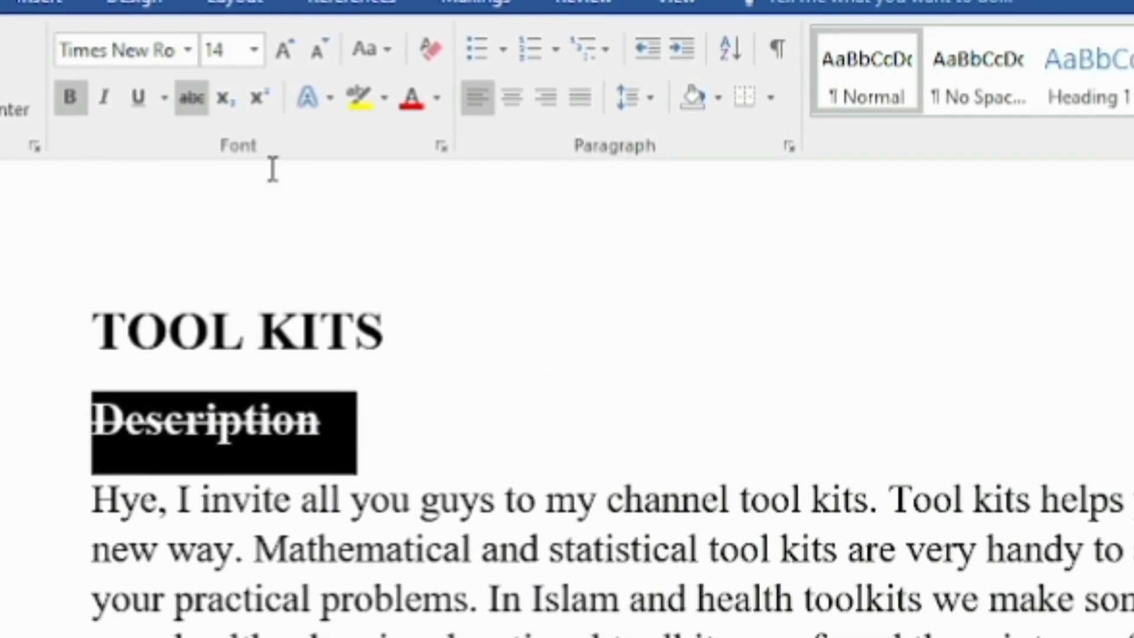
left_click(186, 97)
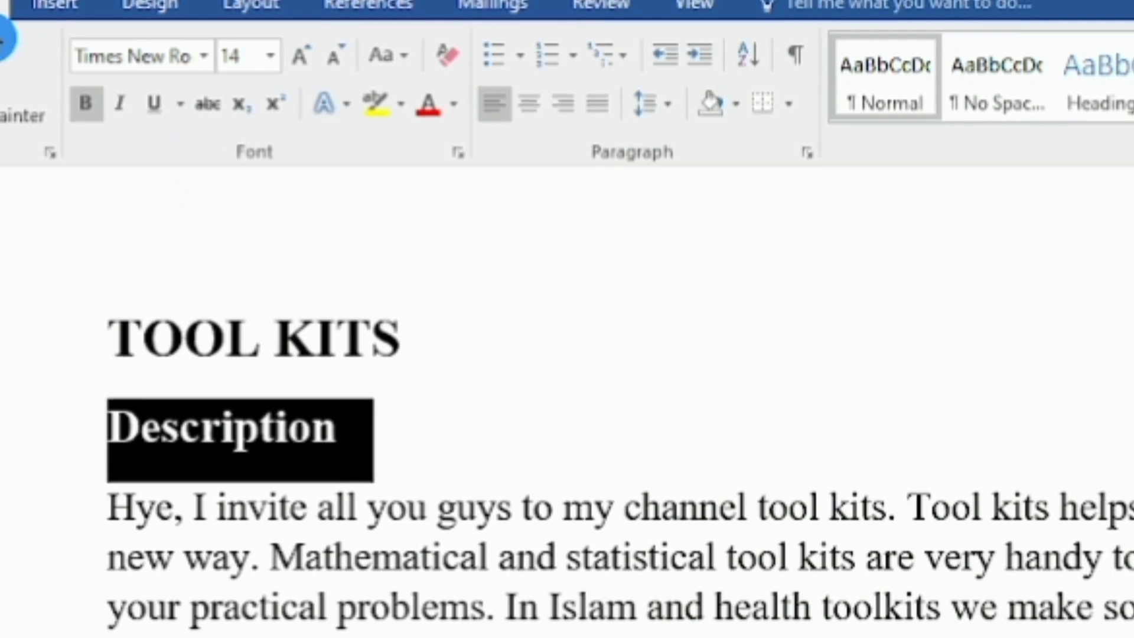
left_click(203, 103)
left_click(203, 103)
left_click(527, 466)
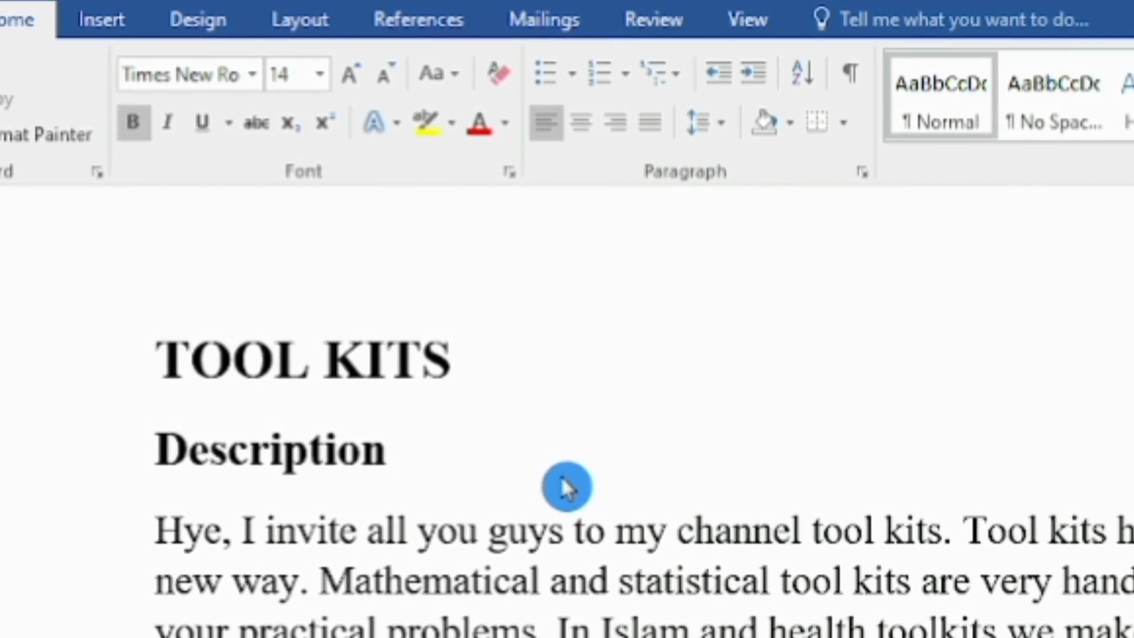
Type x with a superscript 2 after the Description heading
type("x")
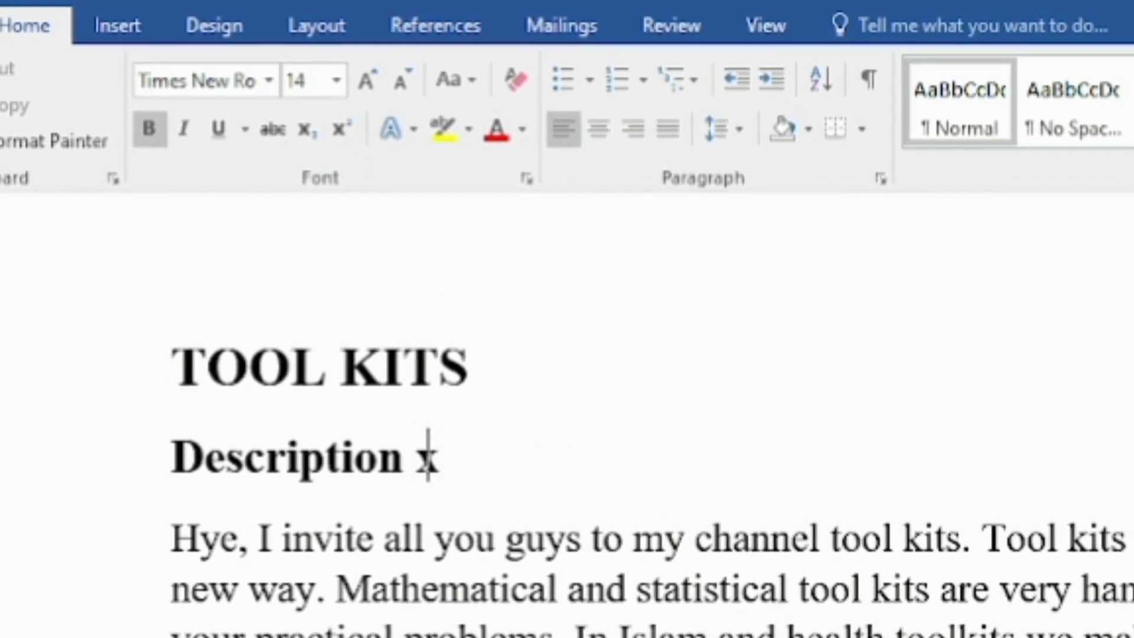
left_click(344, 134)
type("2")
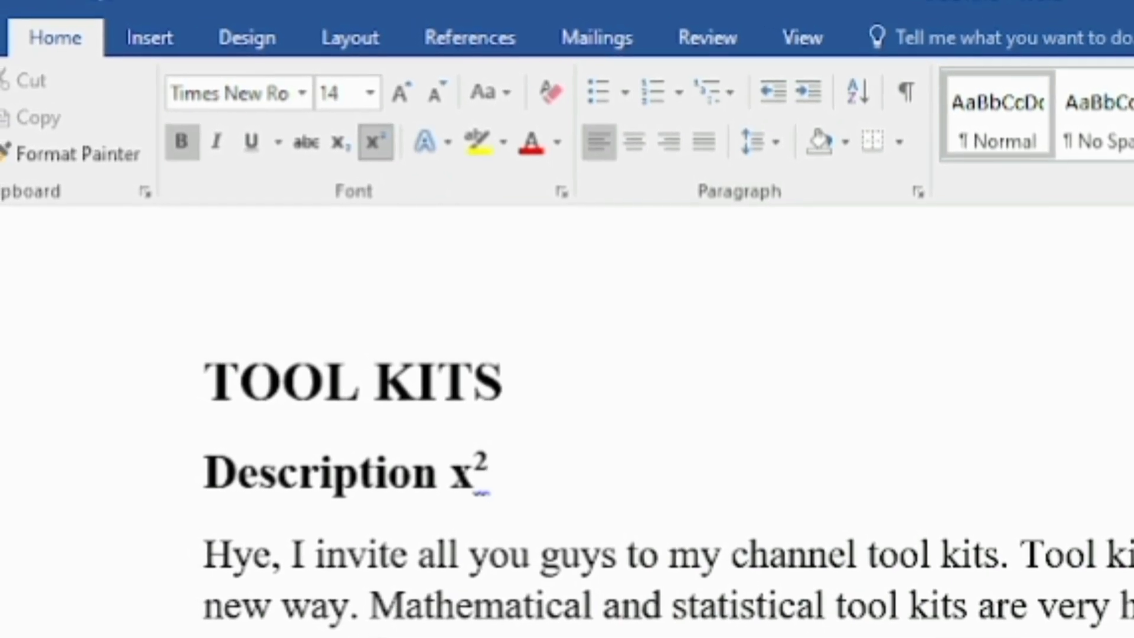
Turn superscript off at the heading's end and type H with a subscript 2
left_click(200, 552)
key("Left")
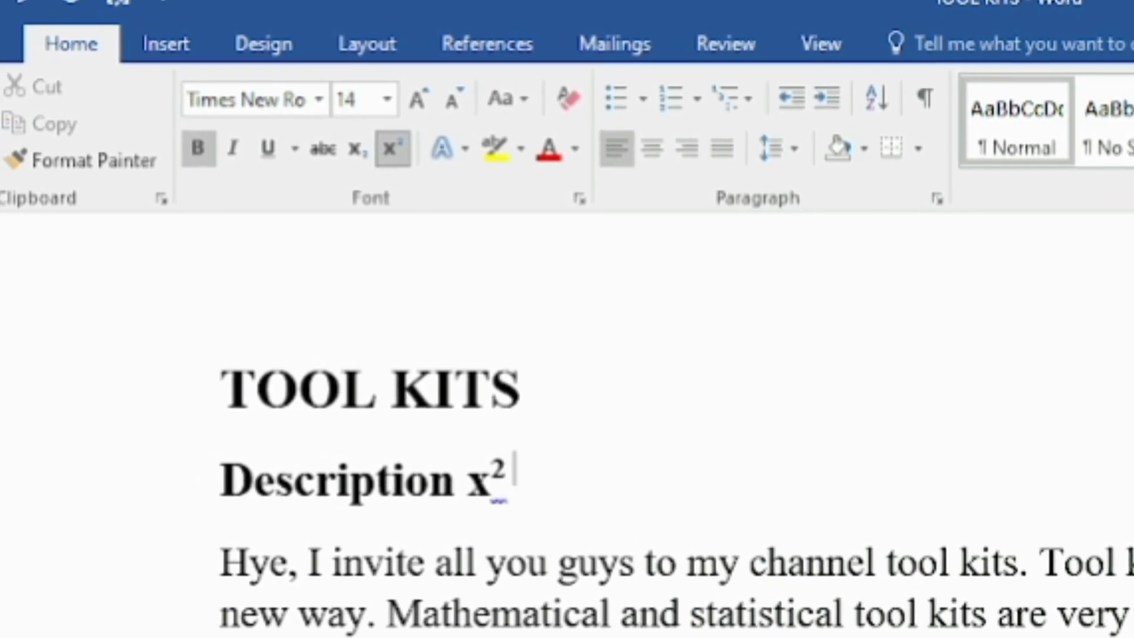
left_click(388, 146)
type("H")
left_click(369, 155)
type("2")
left_click(391, 158)
Undo the x² H₂O addition, then preview Text Effects on the TOOL KITS title without applying one
type("O")
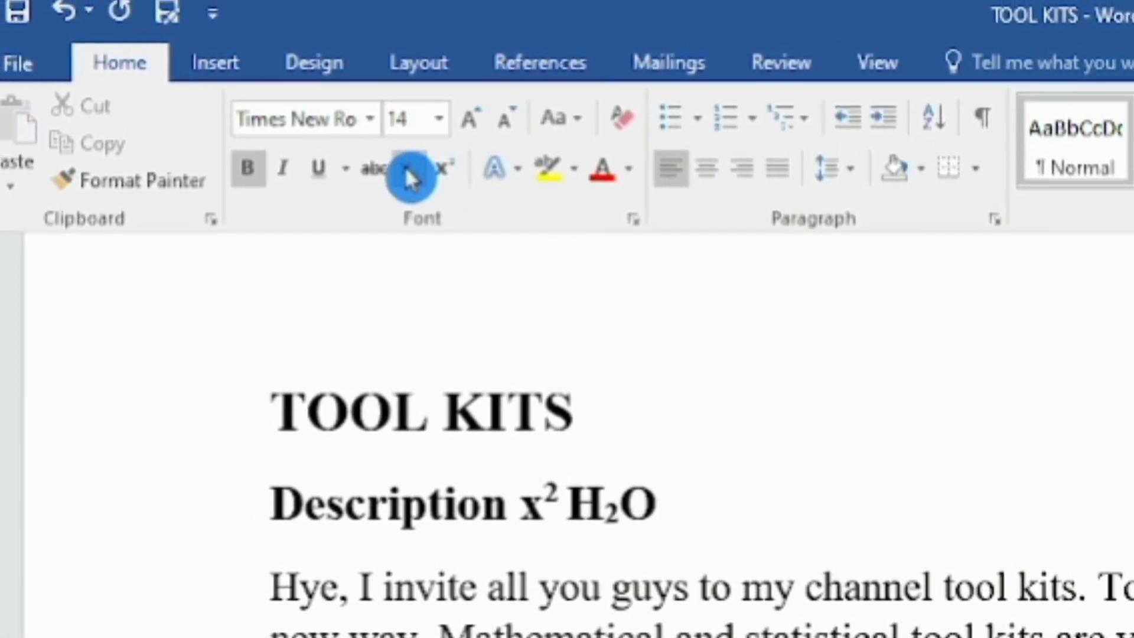
left_click(81, 30)
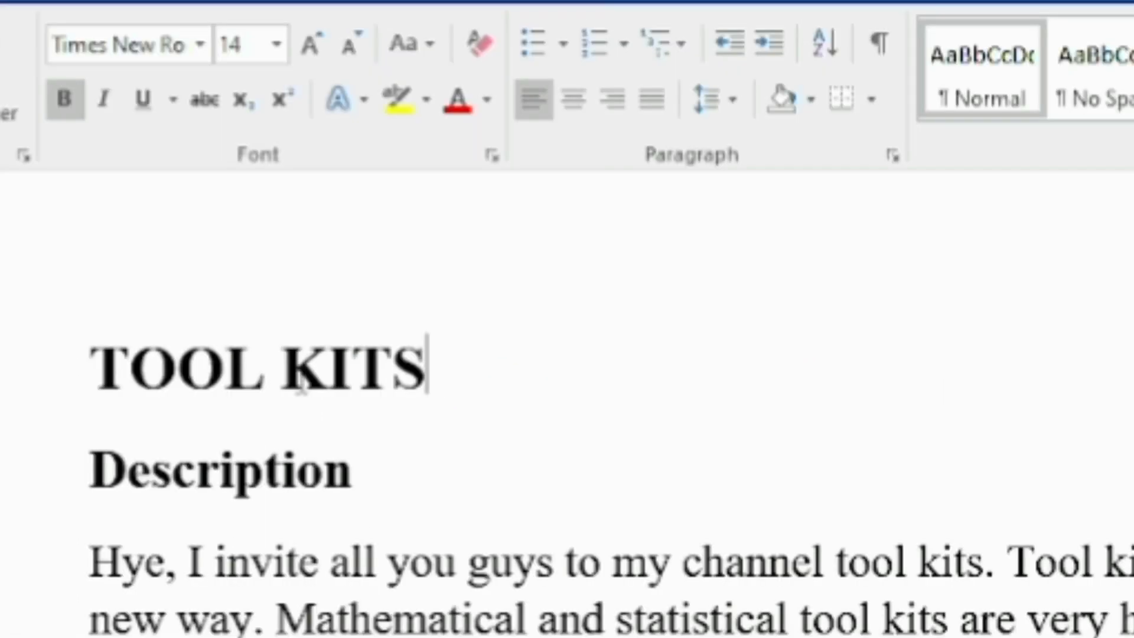
left_click_drag(300, 388, 132, 384)
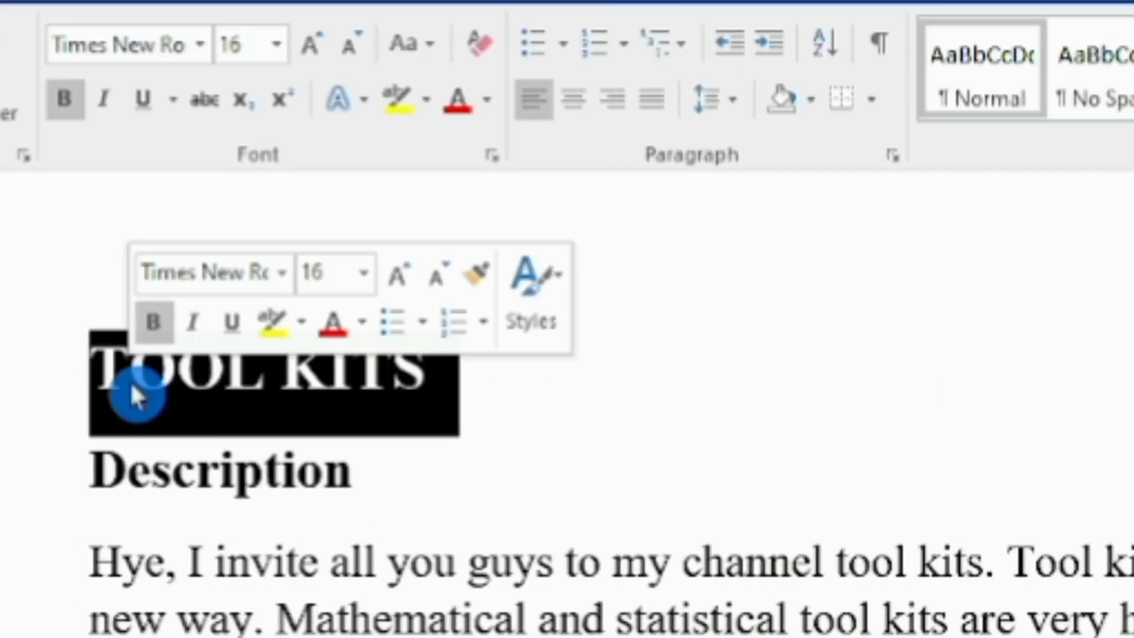
left_click(411, 112)
left_click(364, 102)
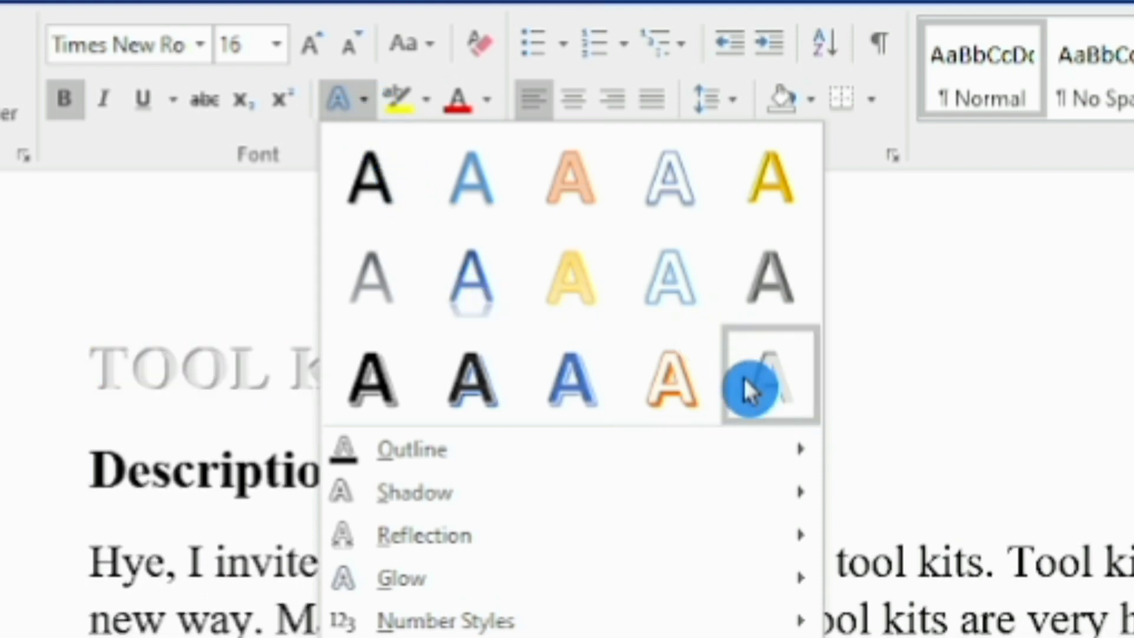
left_click(876, 279)
Set the TOOL KITS title's highlight to No Color and reselect the title
left_click(397, 96)
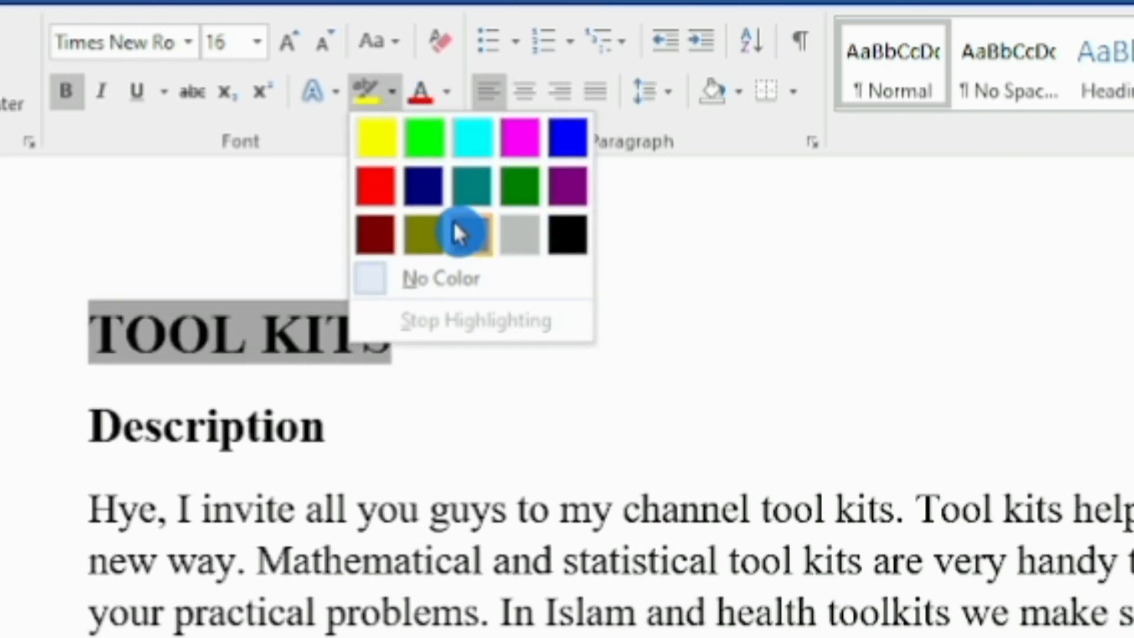
left_click(431, 277)
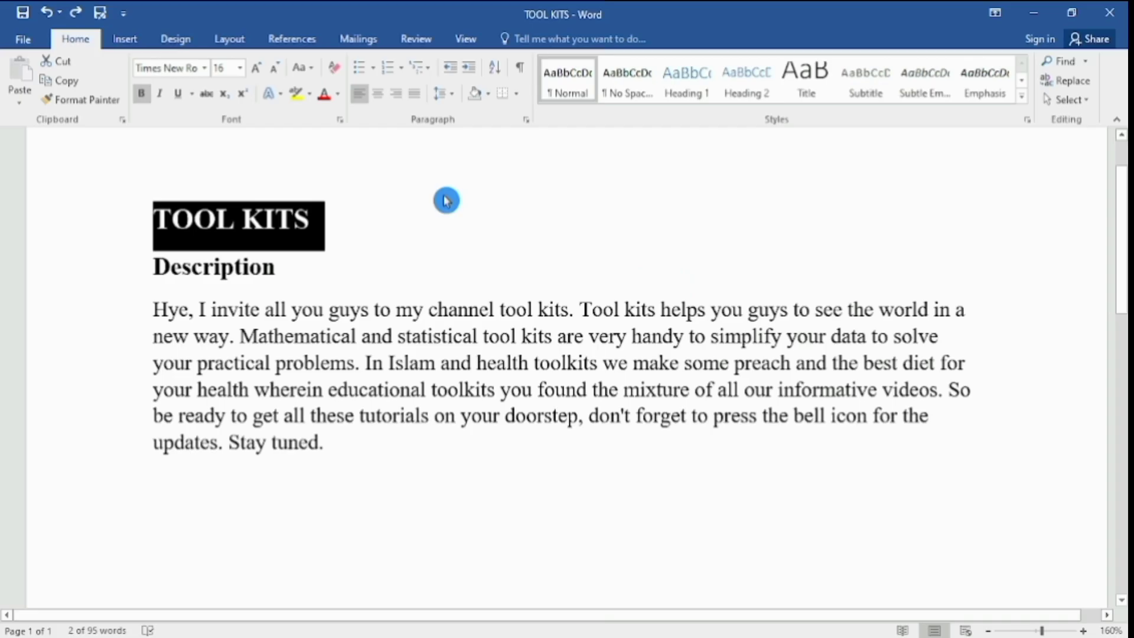
left_click(528, 328)
left_click_drag(325, 212, 153, 219)
left_click(339, 98)
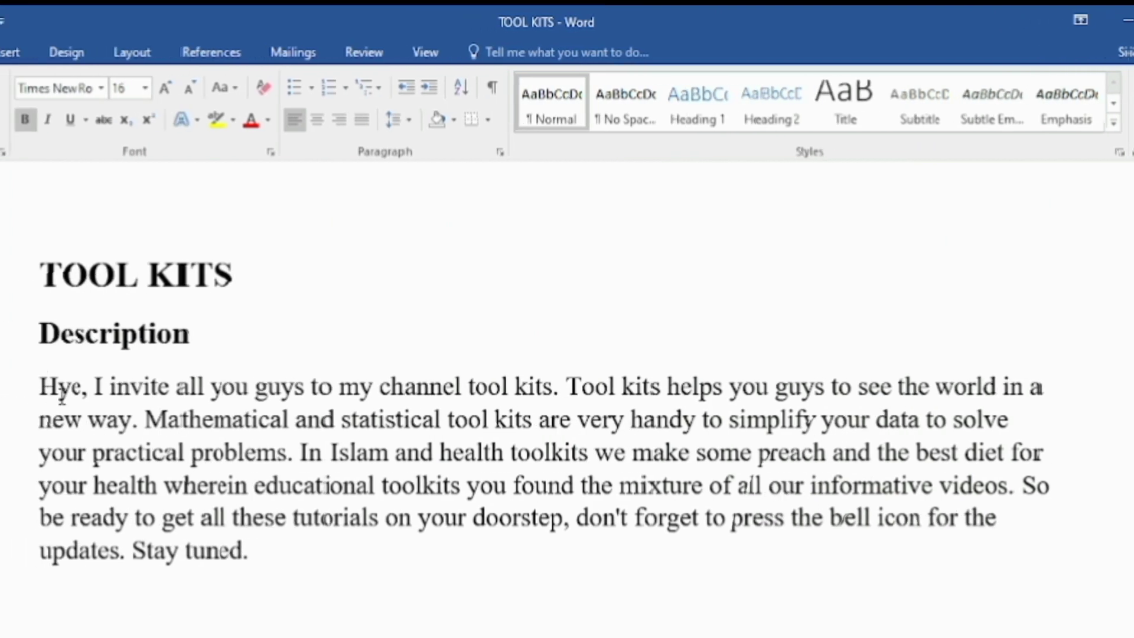
left_click_drag(62, 394, 300, 569)
left_click(298, 100)
left_click(299, 101)
left_click(316, 96)
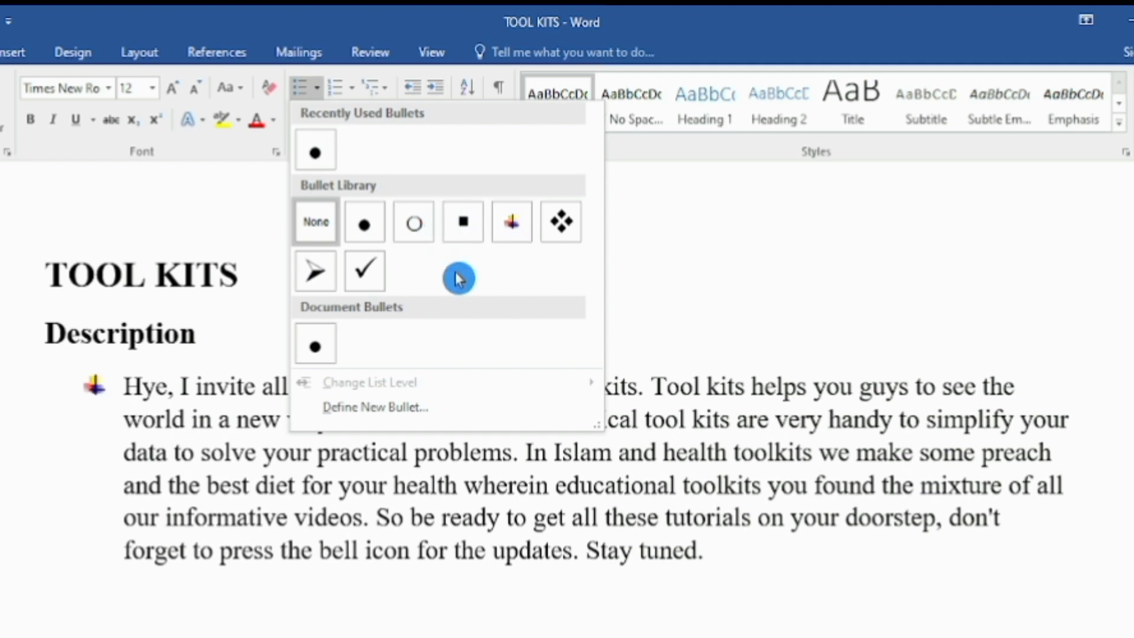
left_click(239, 206)
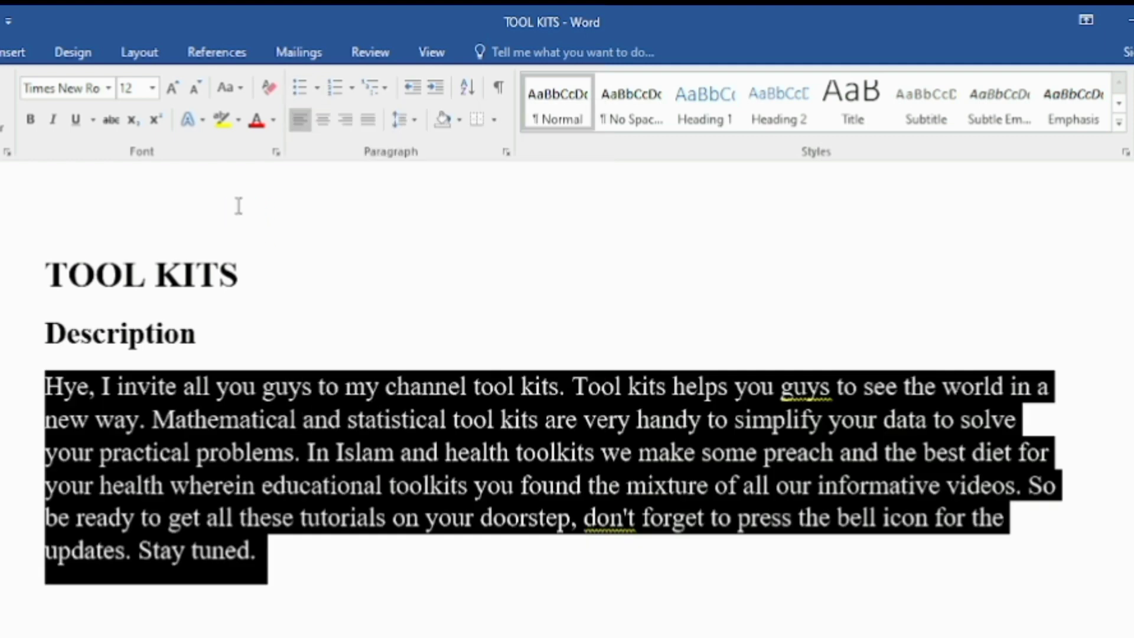
left_click(354, 93)
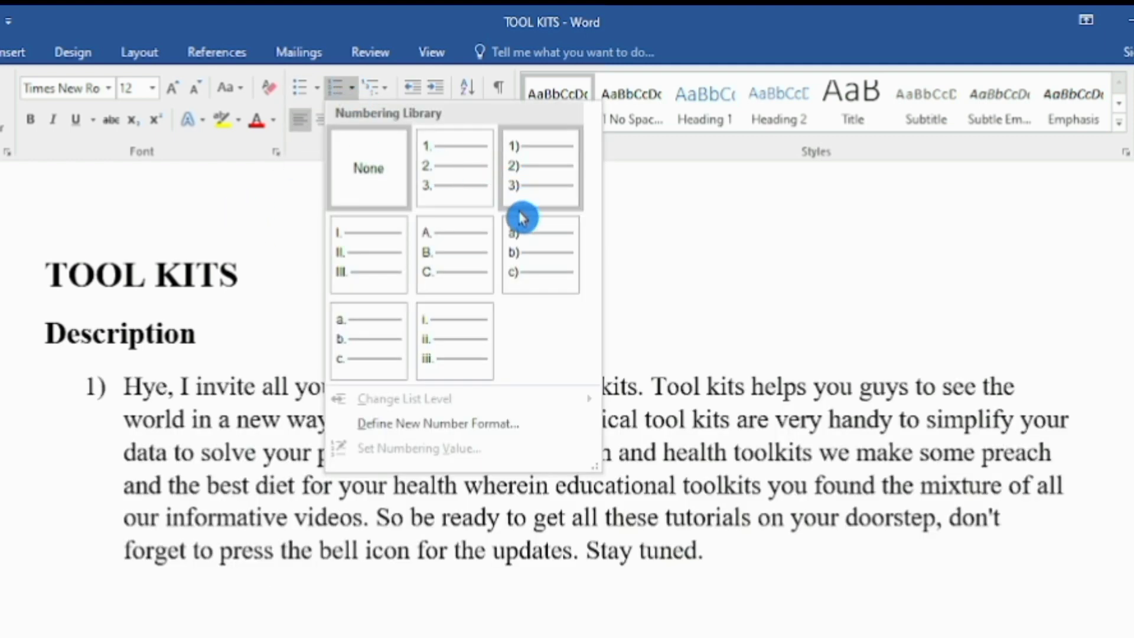
left_click(654, 278)
left_click(387, 97)
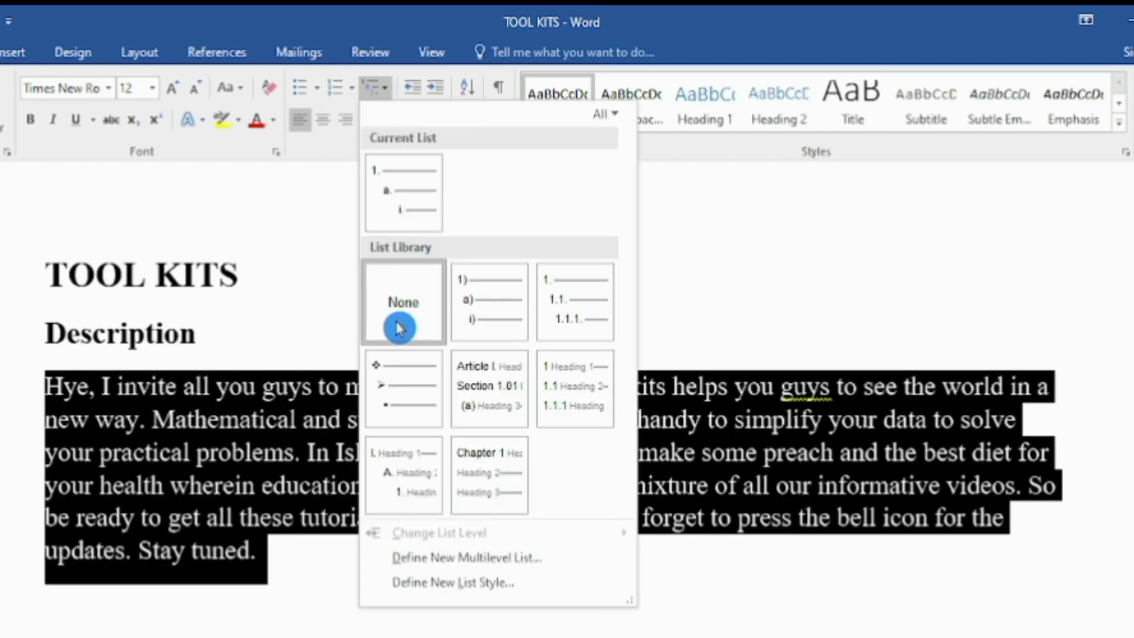
left_click(569, 322)
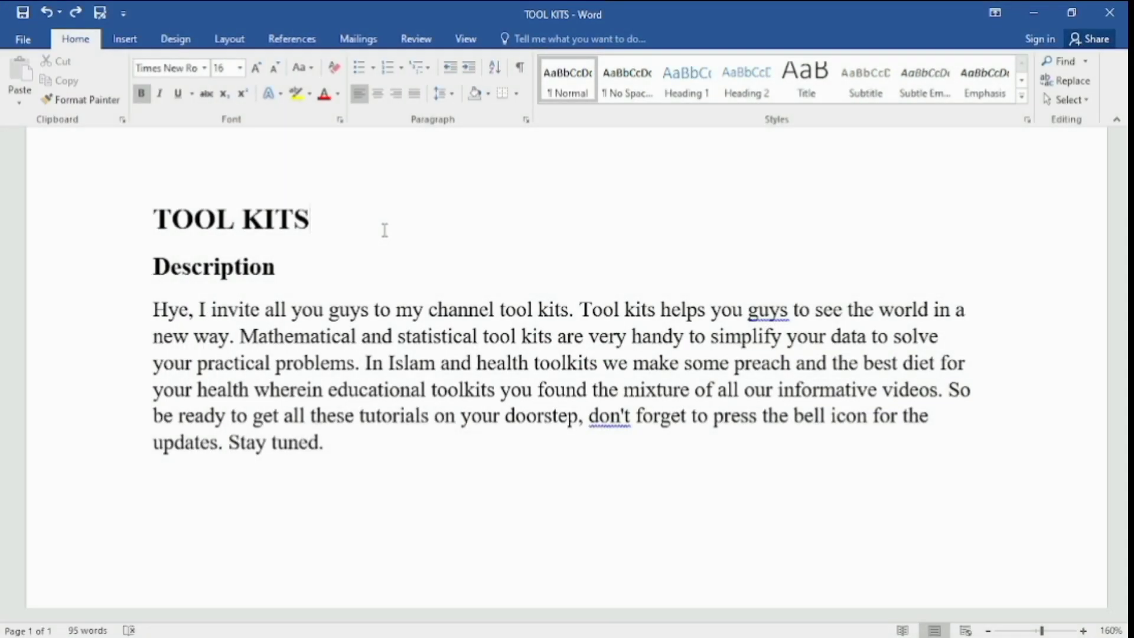
Centre the TOOL KITS title and justify the description paragraph
left_click(322, 202)
left_click_drag(275, 210, 153, 220)
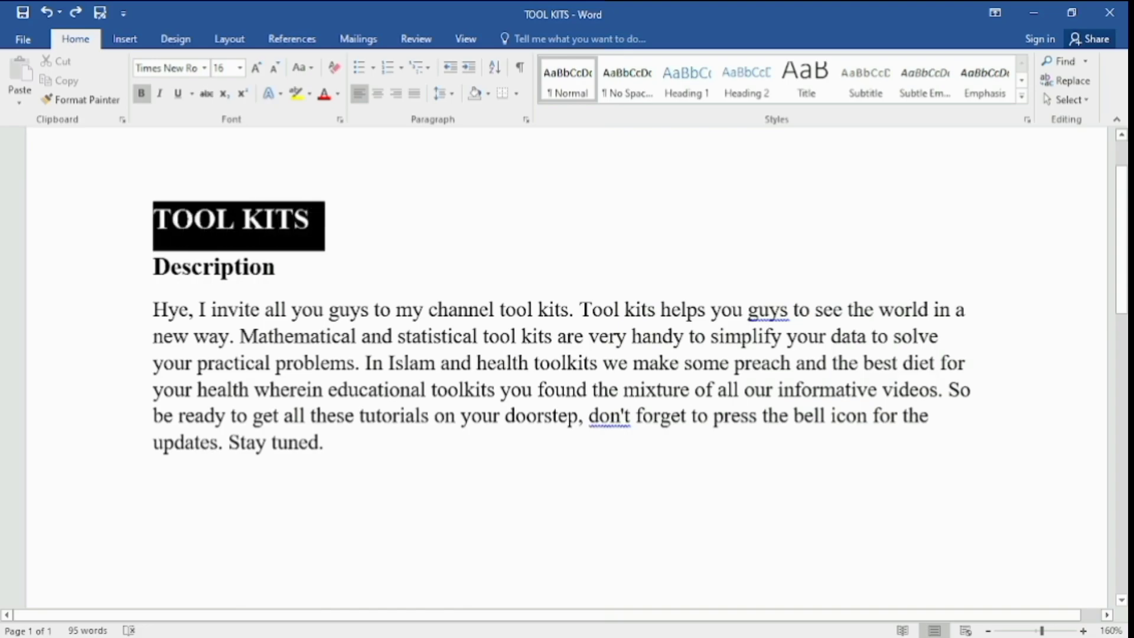
left_click(405, 147)
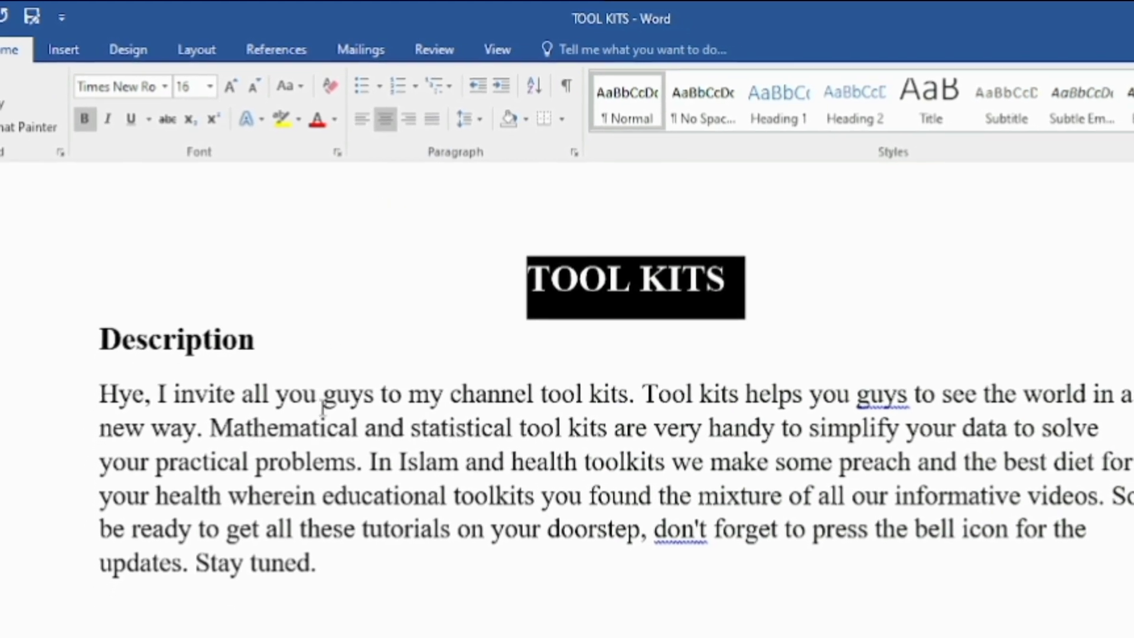
left_click_drag(325, 539, 109, 373)
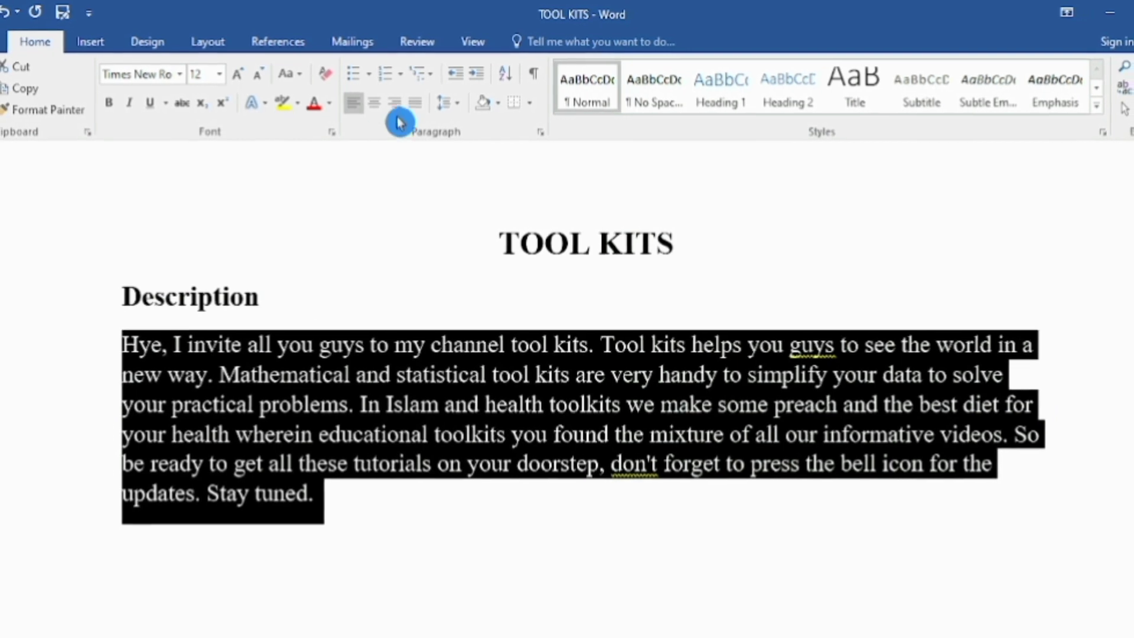
left_click(420, 106)
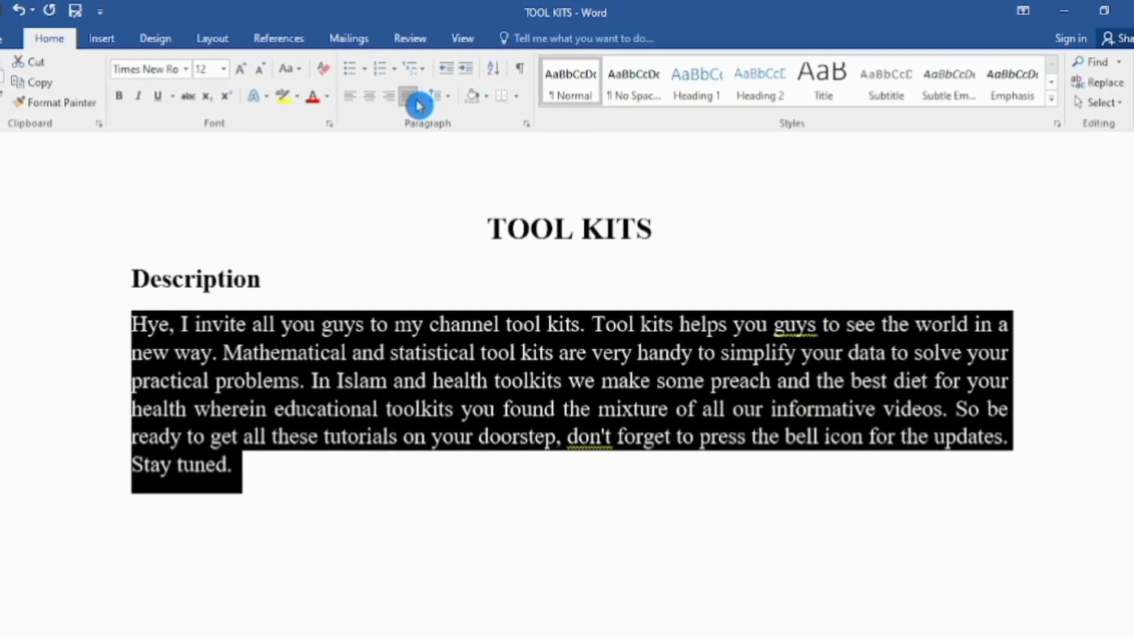
left_click(816, 329)
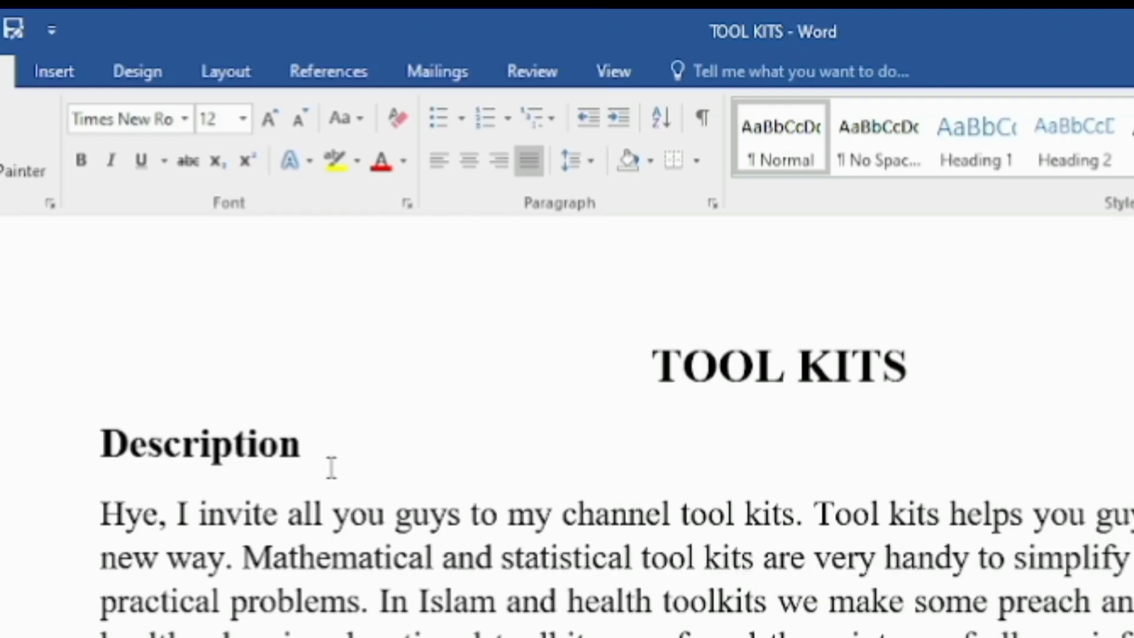
Indent the Description heading one step, return it to the margin, and select all text
left_click_drag(331, 468, 100, 448)
left_click(583, 158)
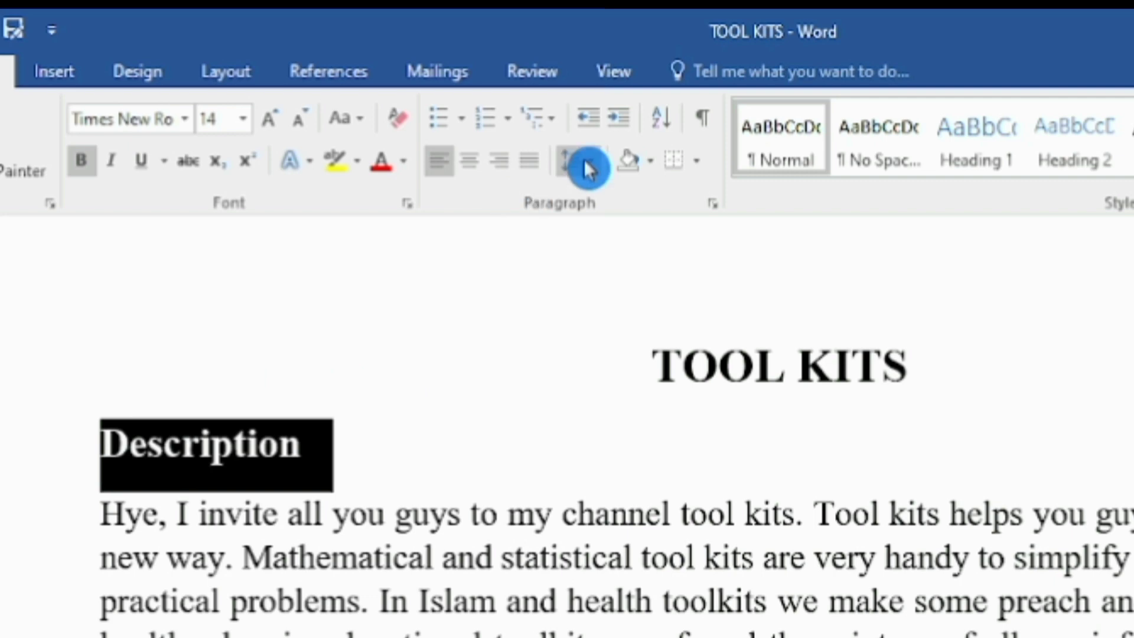
left_click(614, 124)
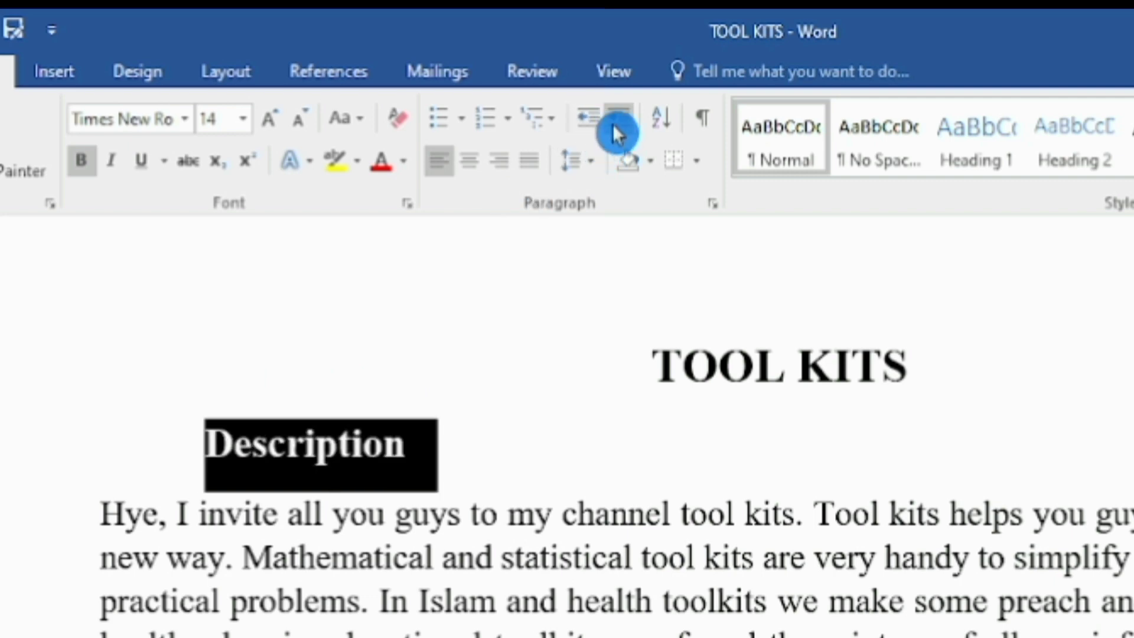
left_click(600, 122)
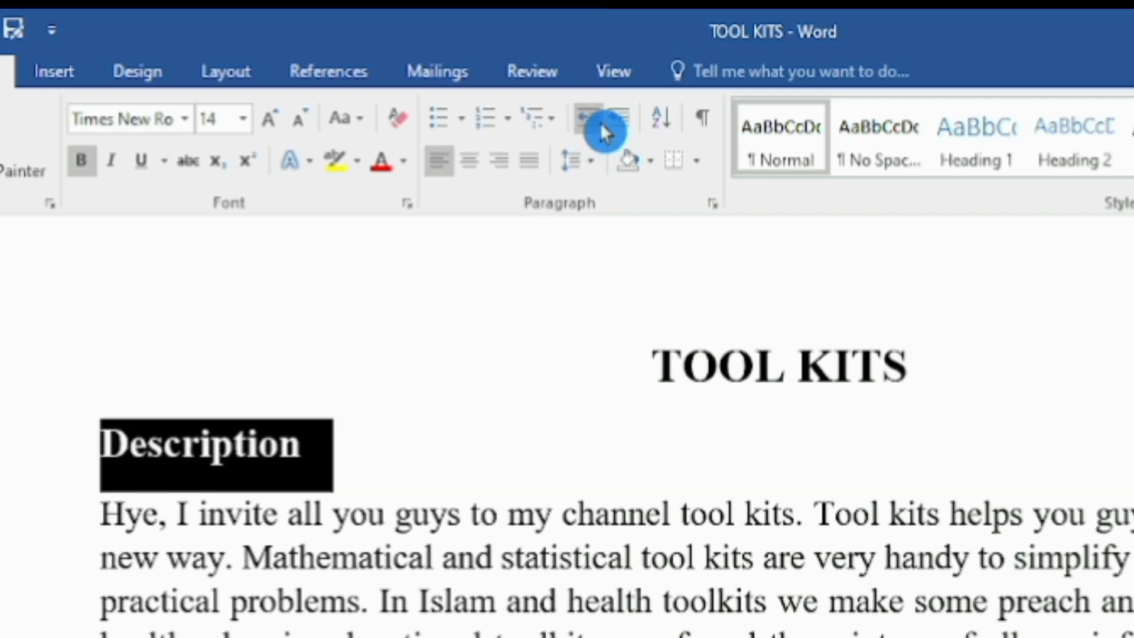
key("ctrl+a")
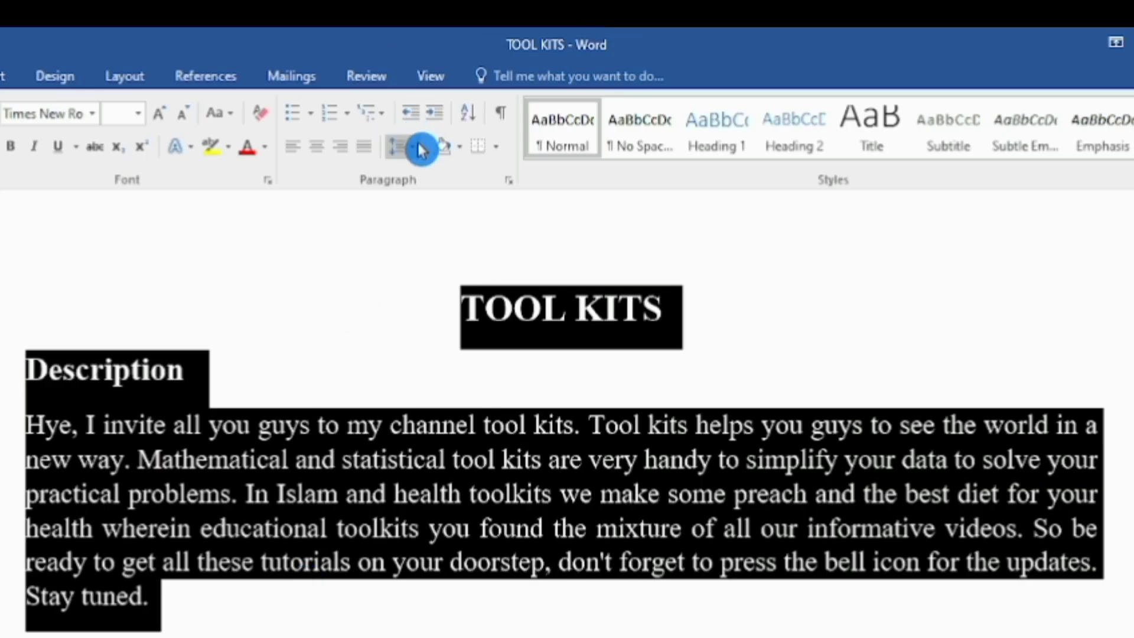
Apply 1.5 line spacing to all the text, then change it to 1.15
left_click(418, 149)
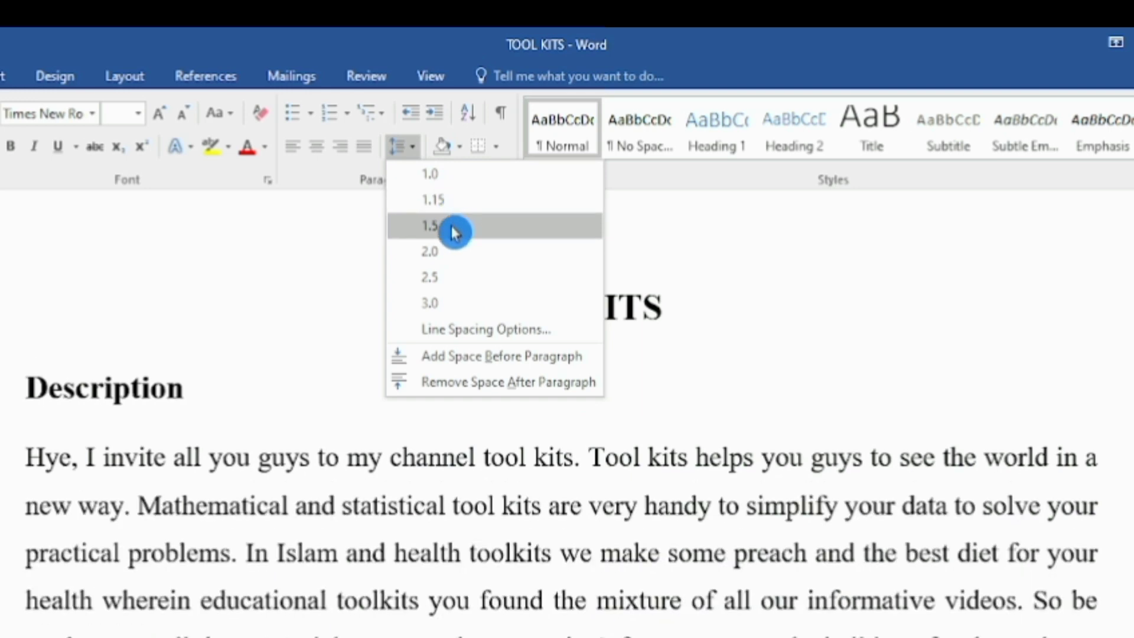
left_click(454, 231)
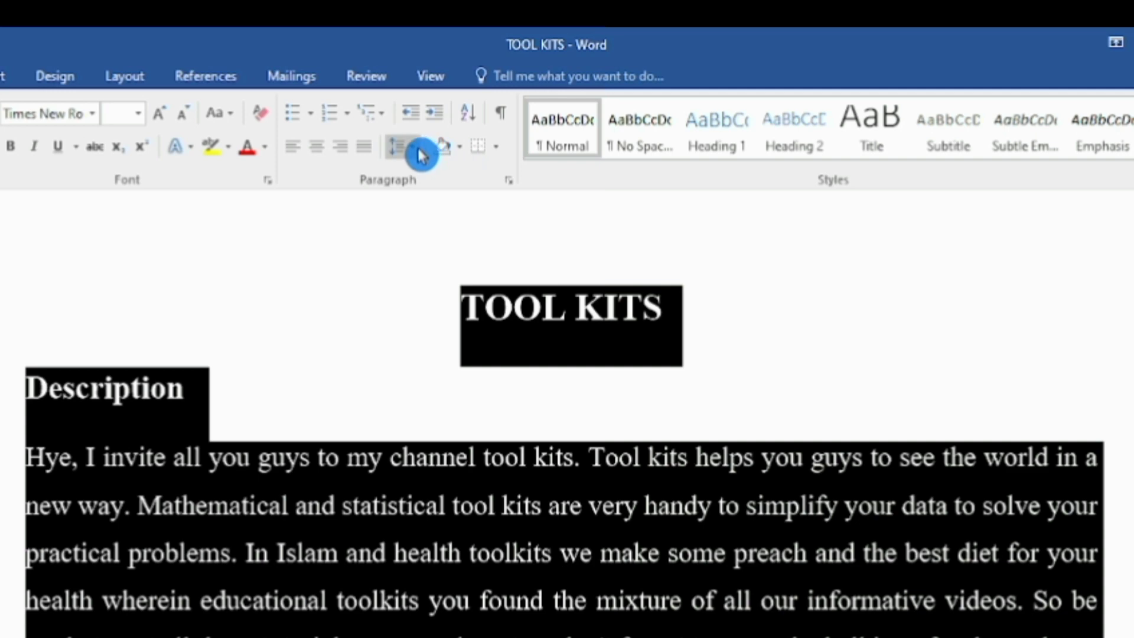
left_click(421, 155)
left_click(429, 203)
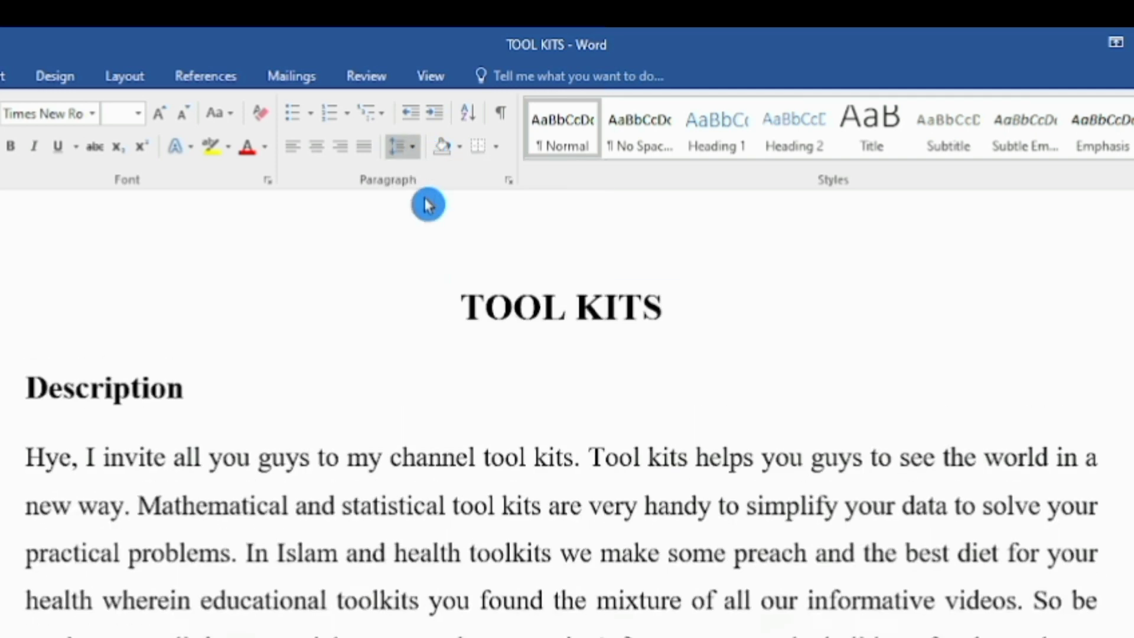
left_click(822, 251)
Try blue shading on the TOOL KITS title line, then remove it
left_click_drag(461, 307, 679, 307)
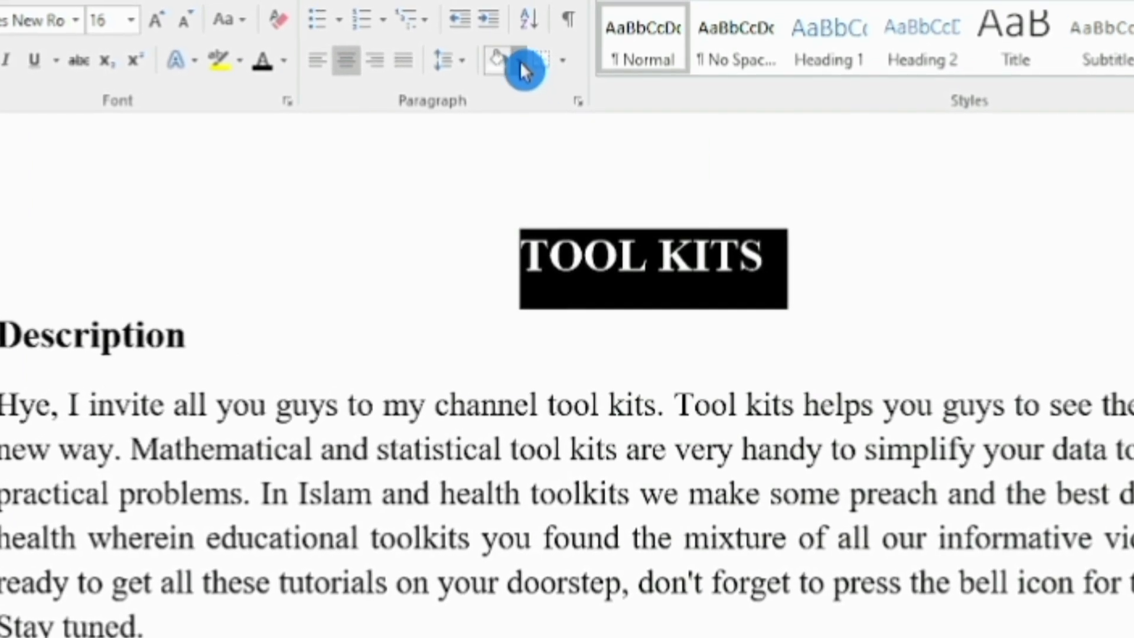
left_click(520, 61)
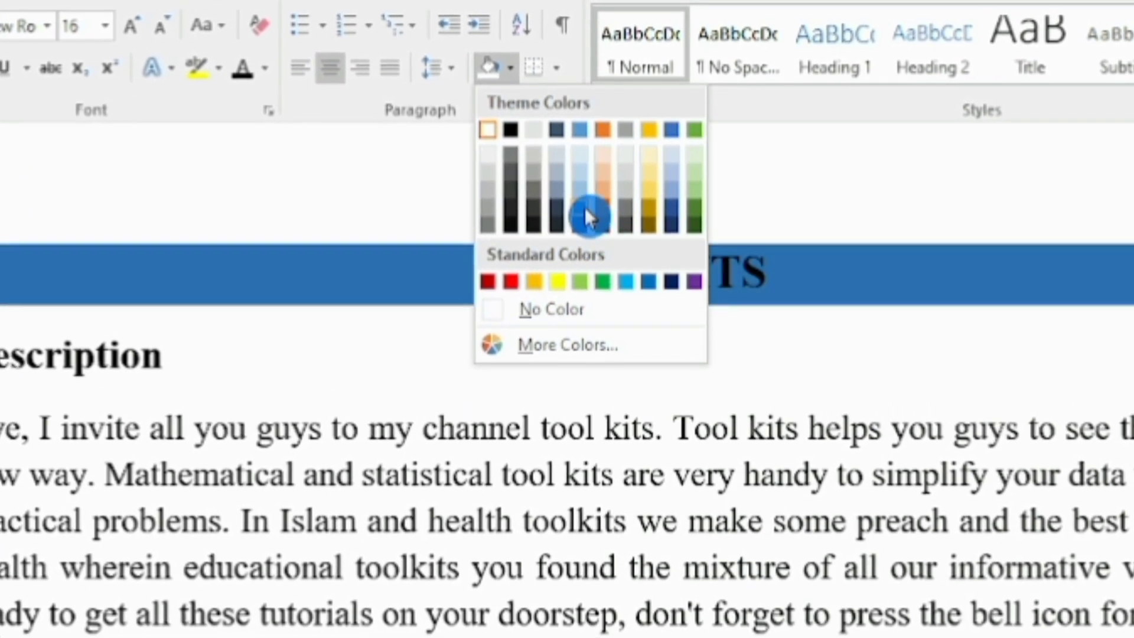
left_click(588, 217)
key("Right")
left_click(836, 413)
left_click(501, 75)
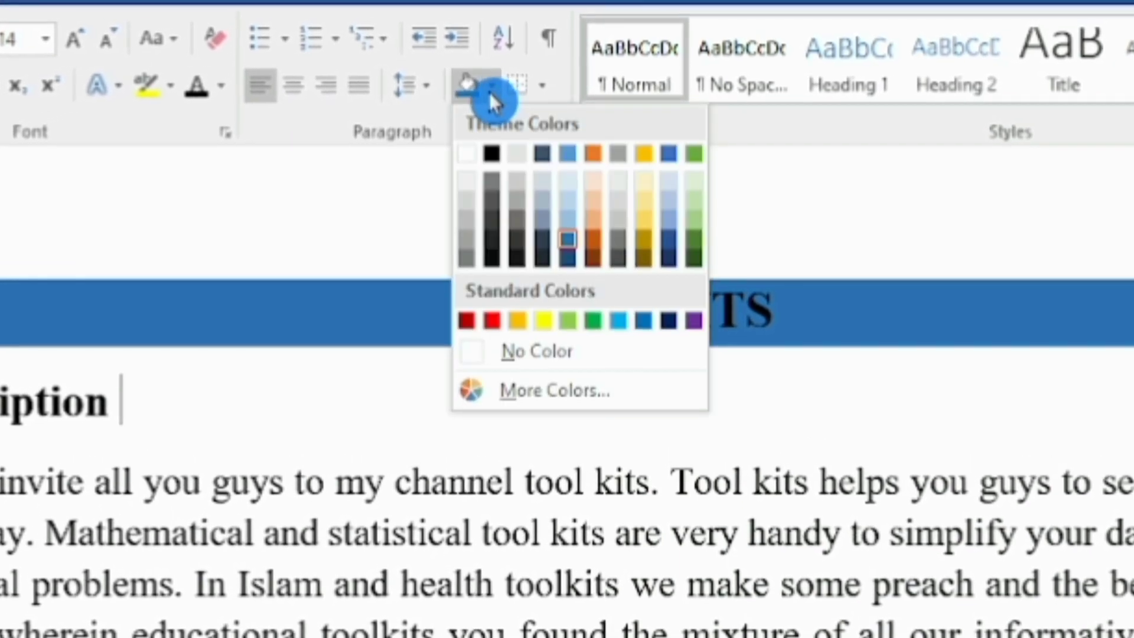
left_click(466, 170)
mouse_move(494, 310)
left_mouse_down()
mouse_move(830, 337)
mouse_move(838, 358)
left_mouse_up()
left_click(453, 98)
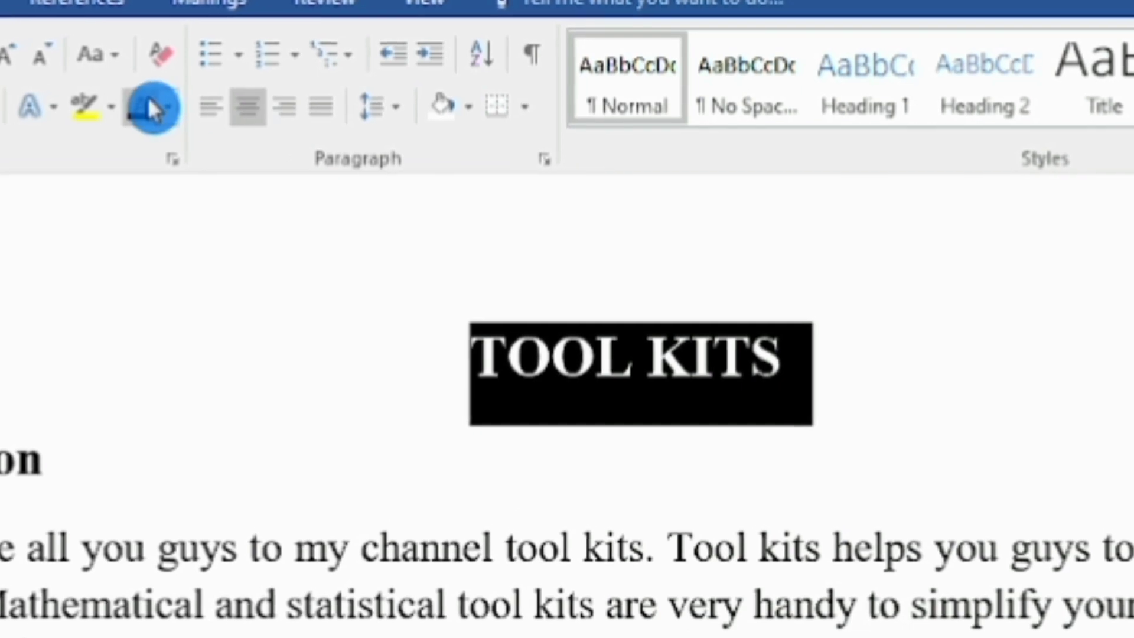
Set the title's font colour and give the whole TOOL KITS line black shading
left_click(166, 107)
left_click(149, 213)
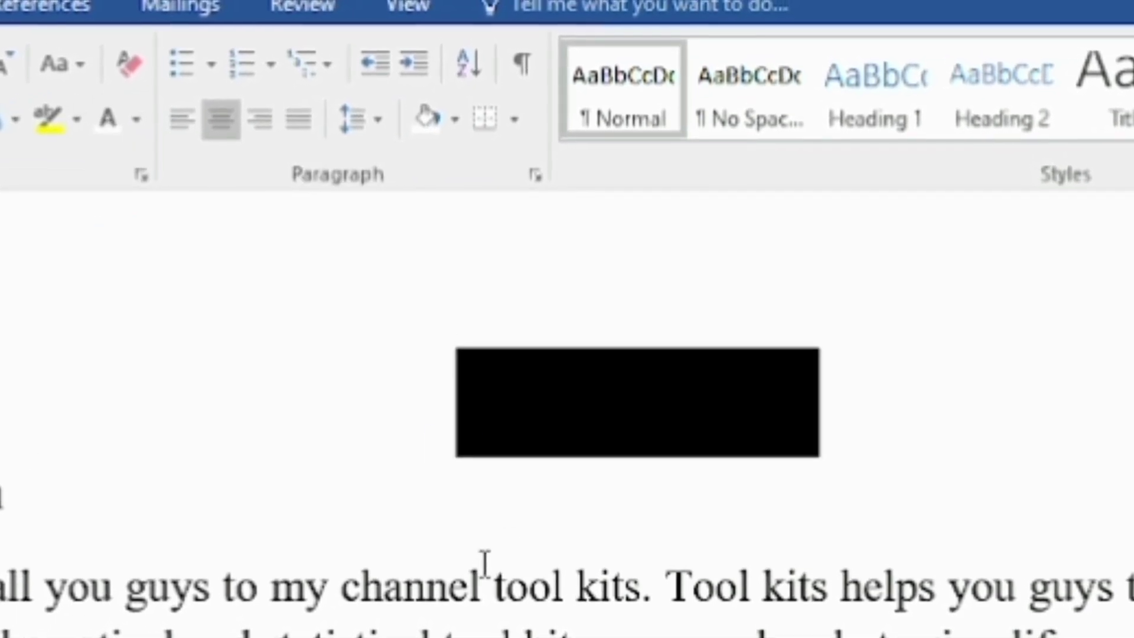
triple_click(700, 407)
left_click(423, 147)
left_click(423, 238)
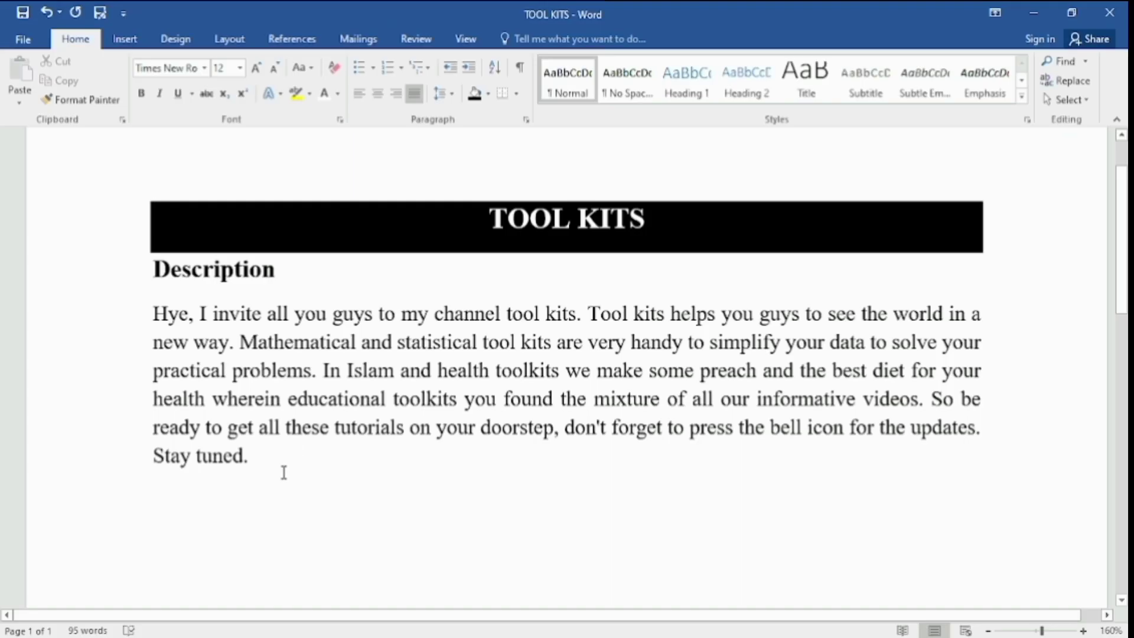
key("ctrl+a")
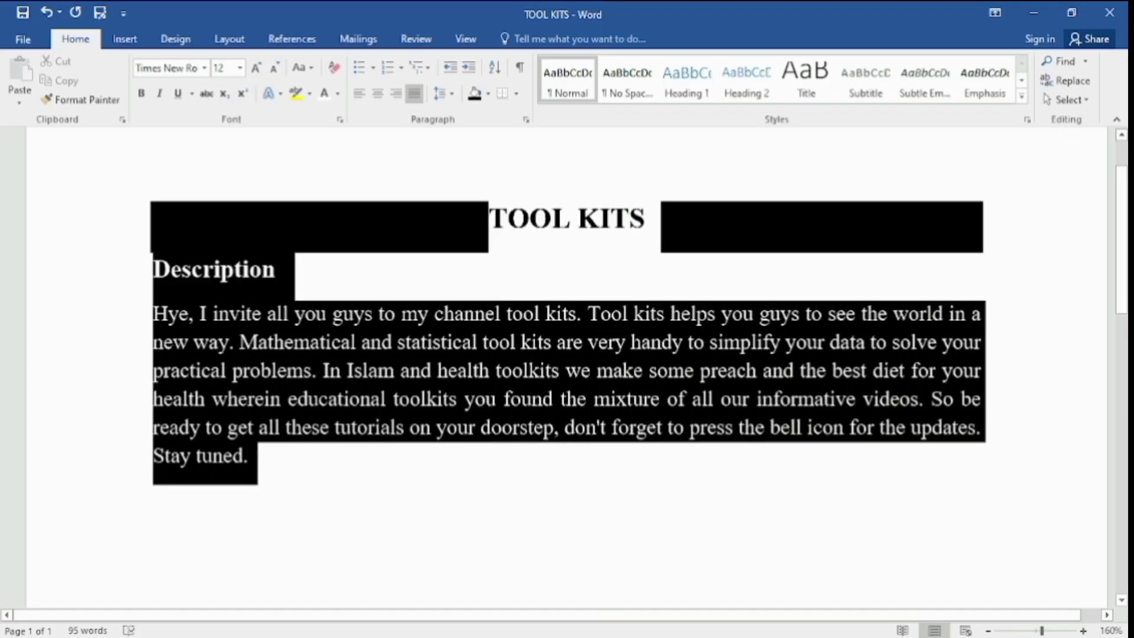
key("ctrl+a")
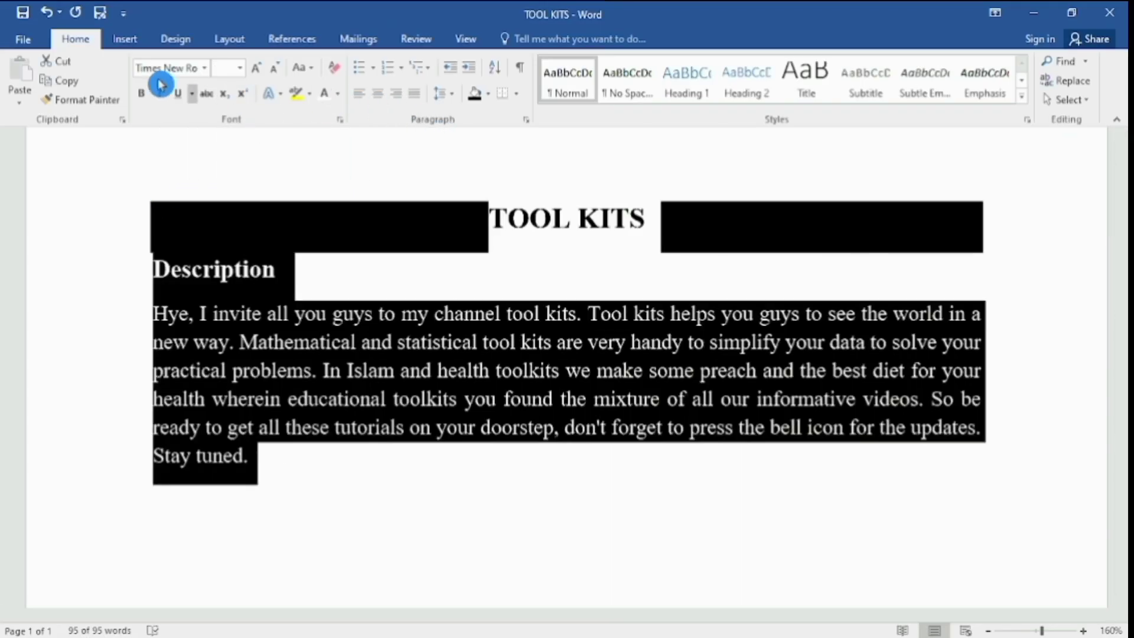
left_click(51, 19)
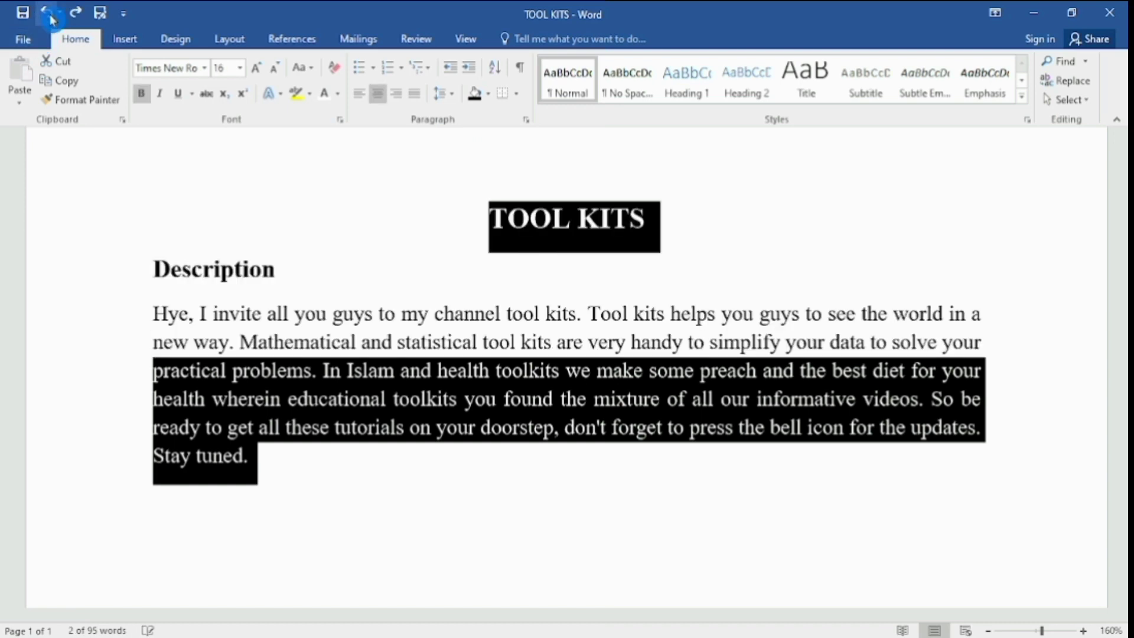
left_click(75, 11)
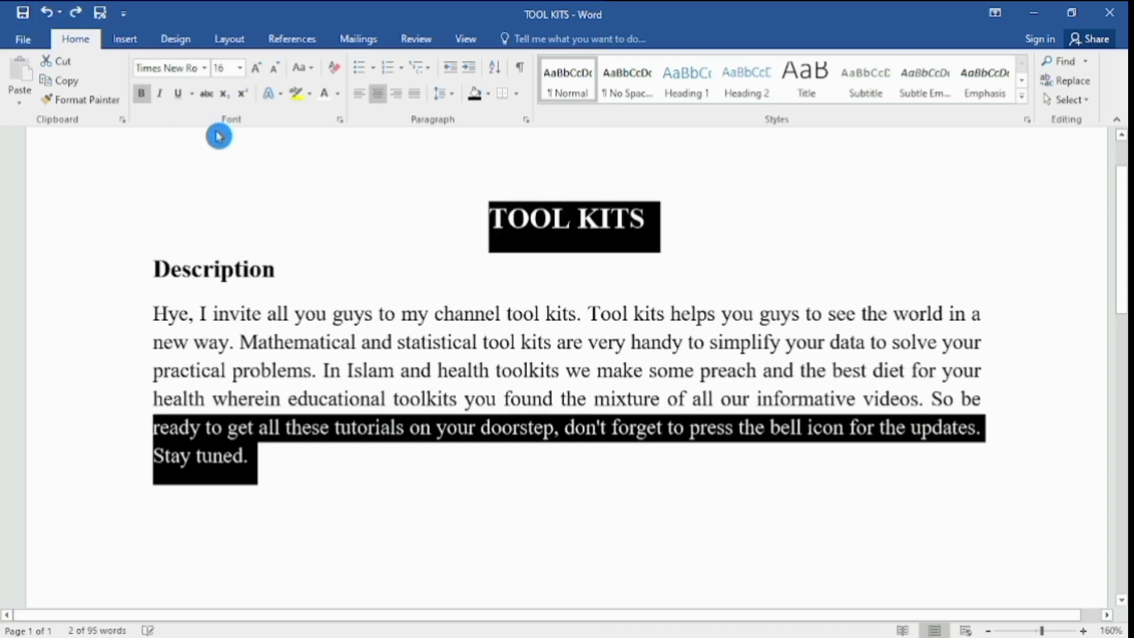
left_click(240, 172)
left_click_drag(5, 585, 1, 356)
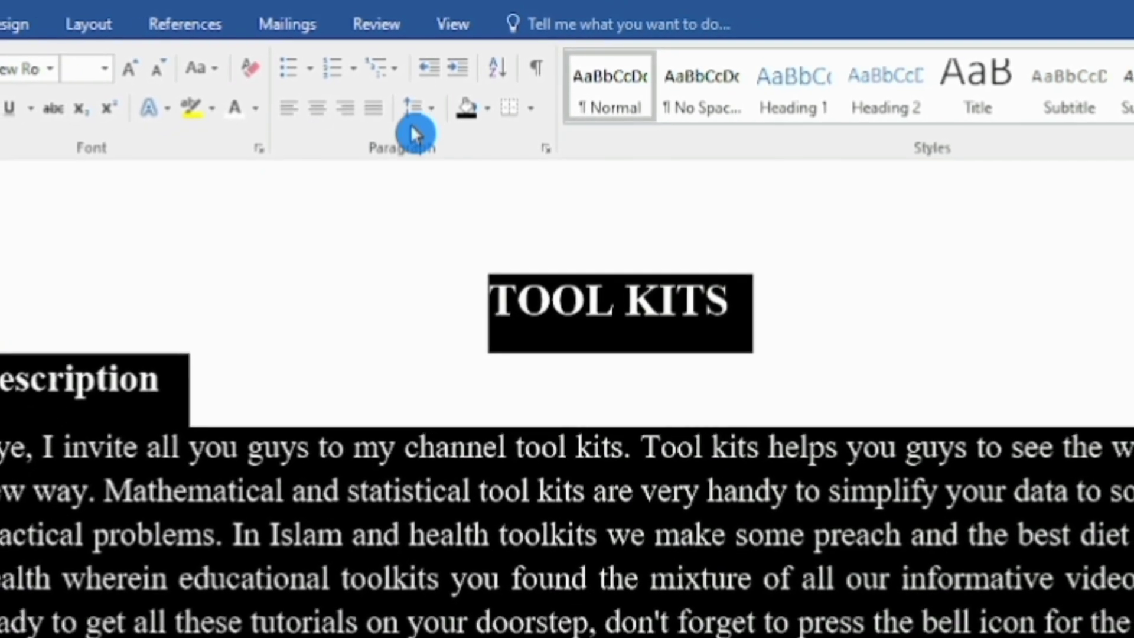
left_click(530, 108)
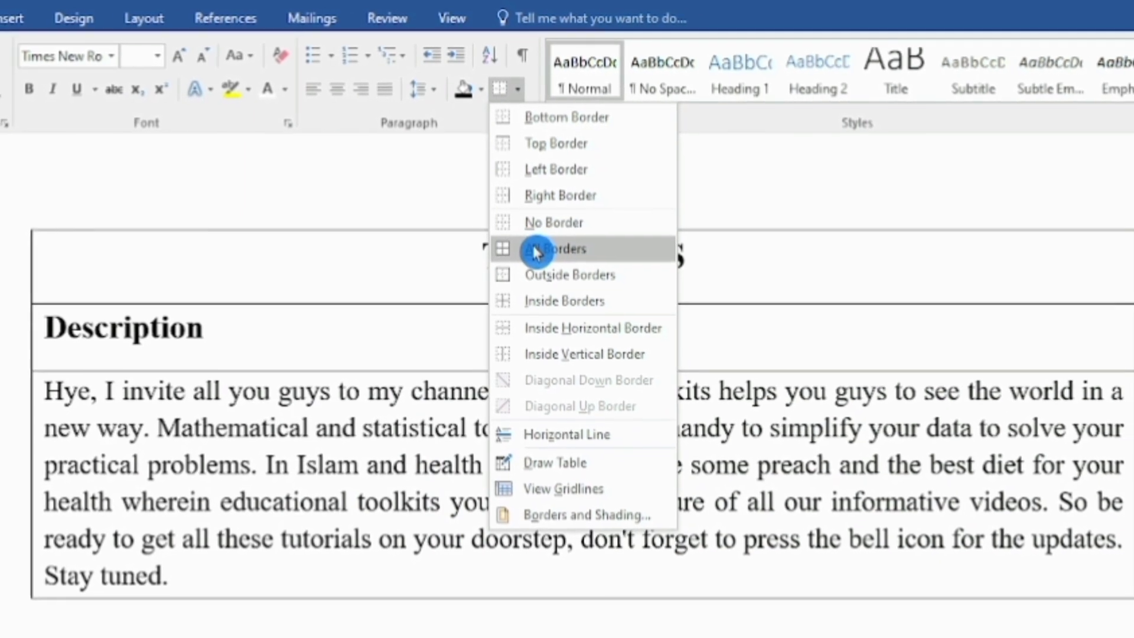
left_click(536, 255)
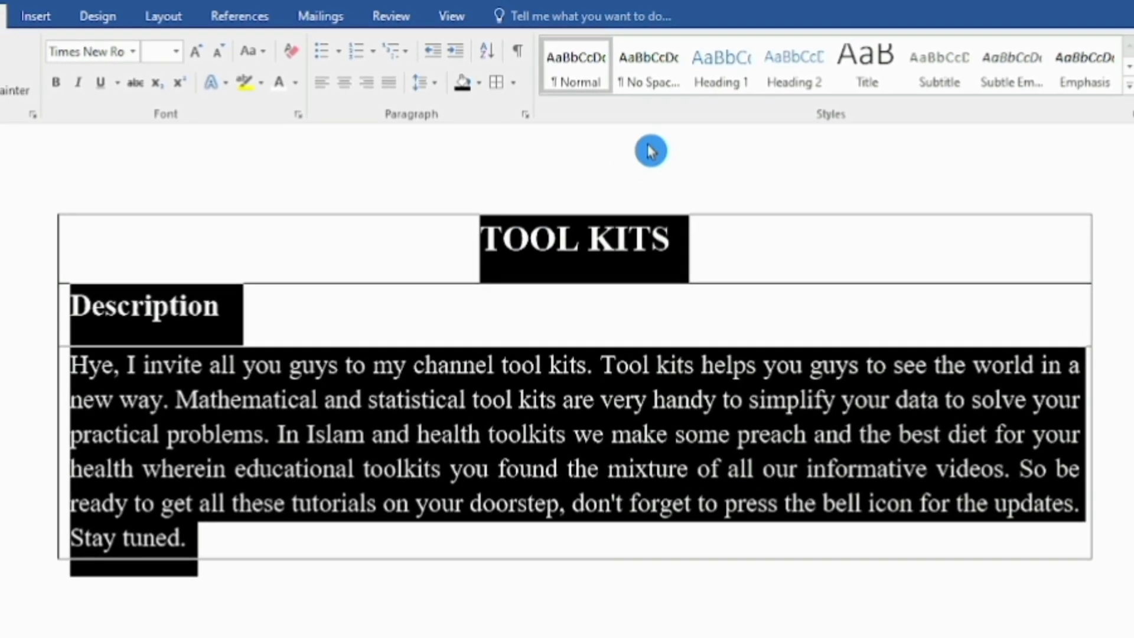
left_click(653, 154)
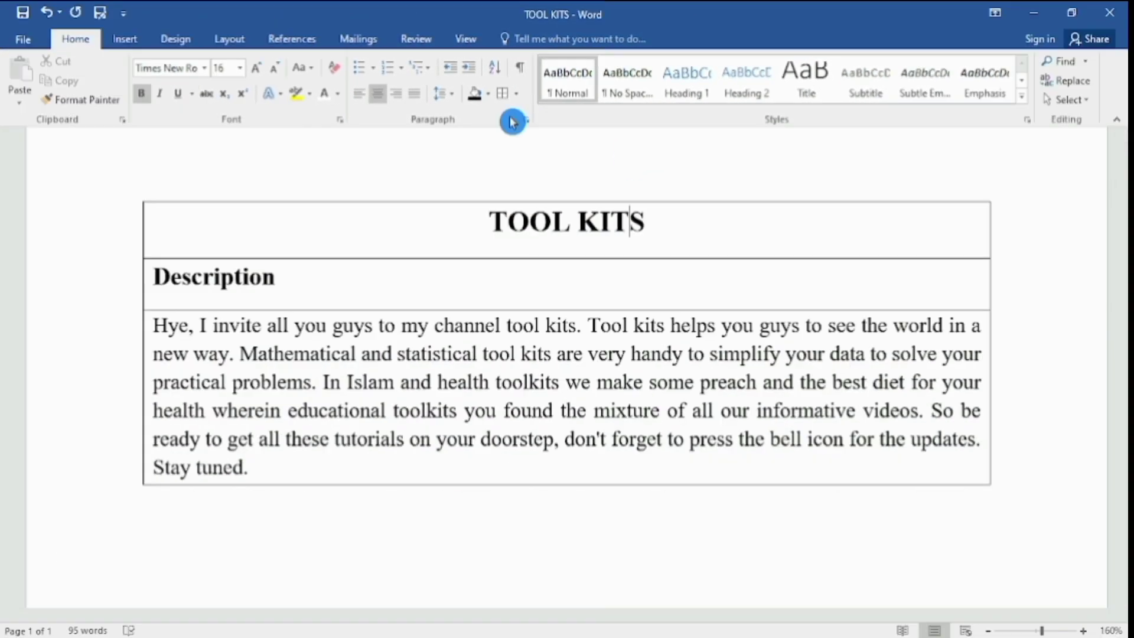
left_click(55, 19)
left_click(426, 245)
left_click(531, 466, "shift")
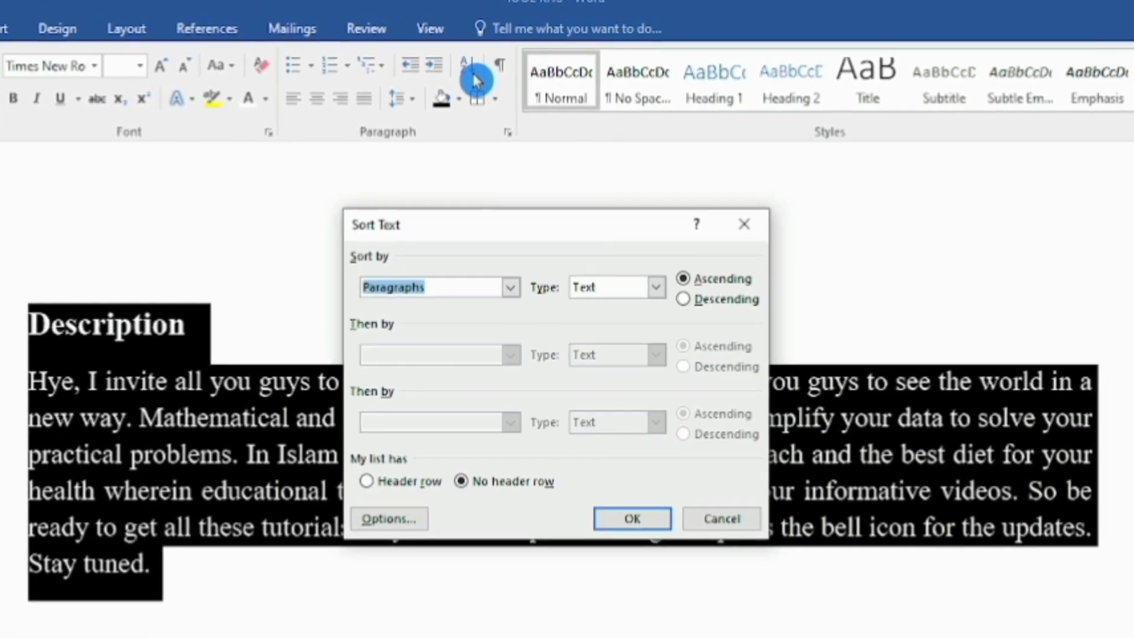
left_click(506, 302)
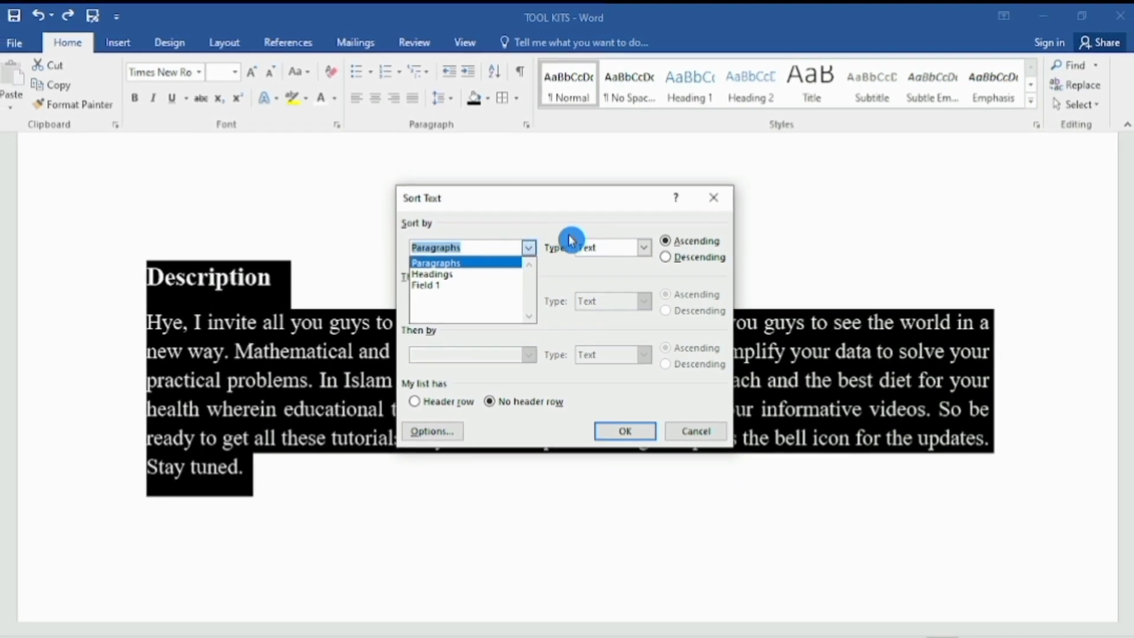
left_click(527, 257)
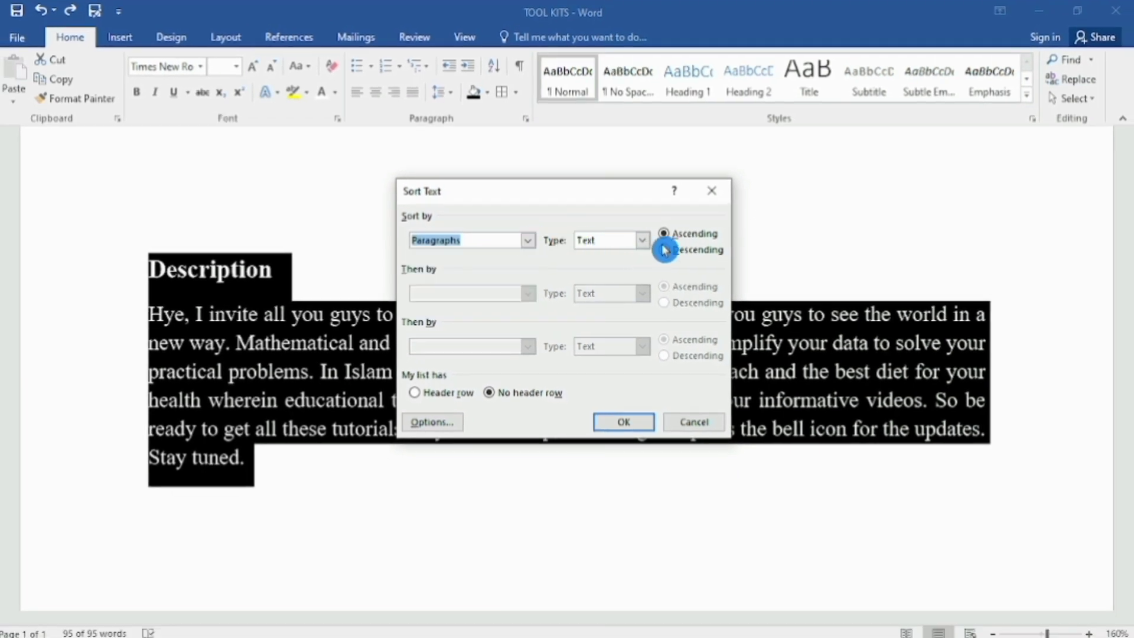
left_click(626, 423)
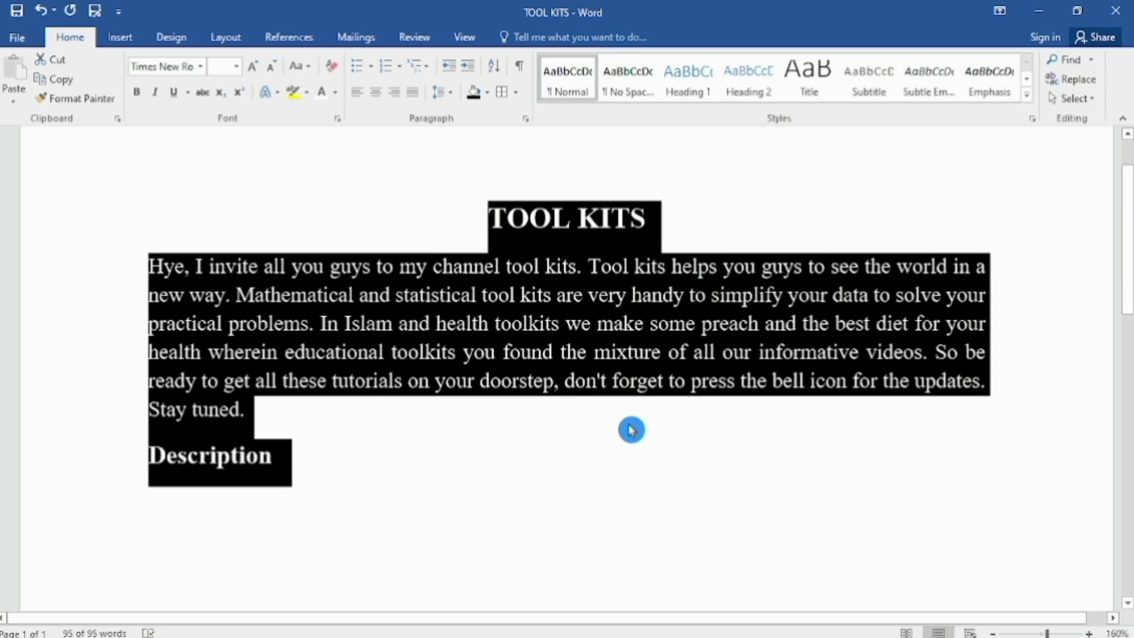
left_click(48, 18)
left_click(306, 463)
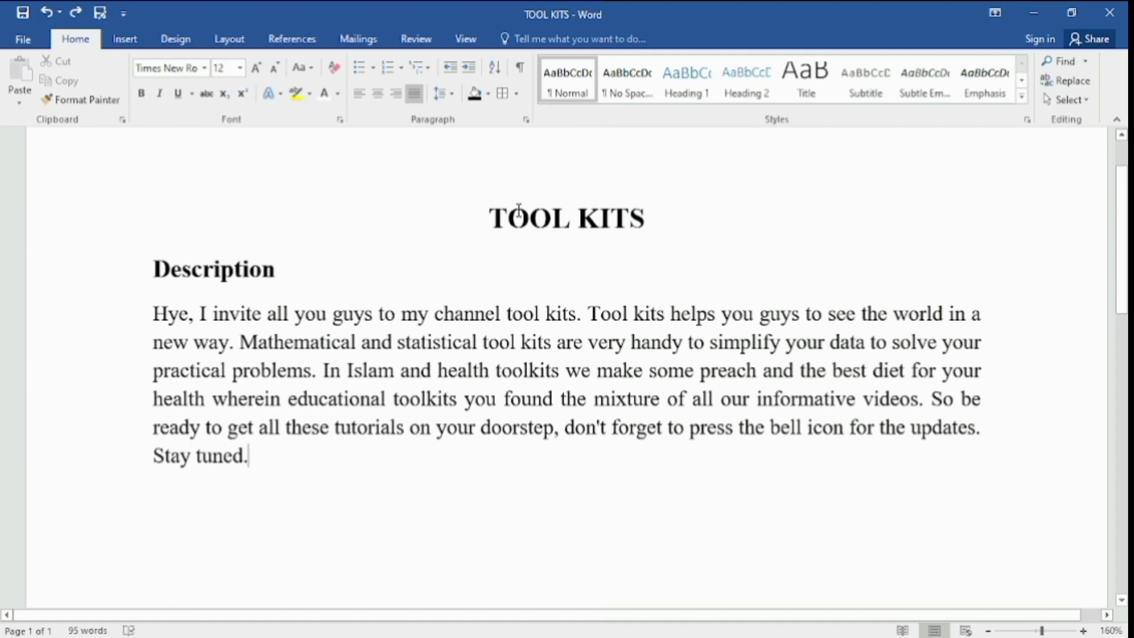
left_click_drag(495, 207, 516, 459)
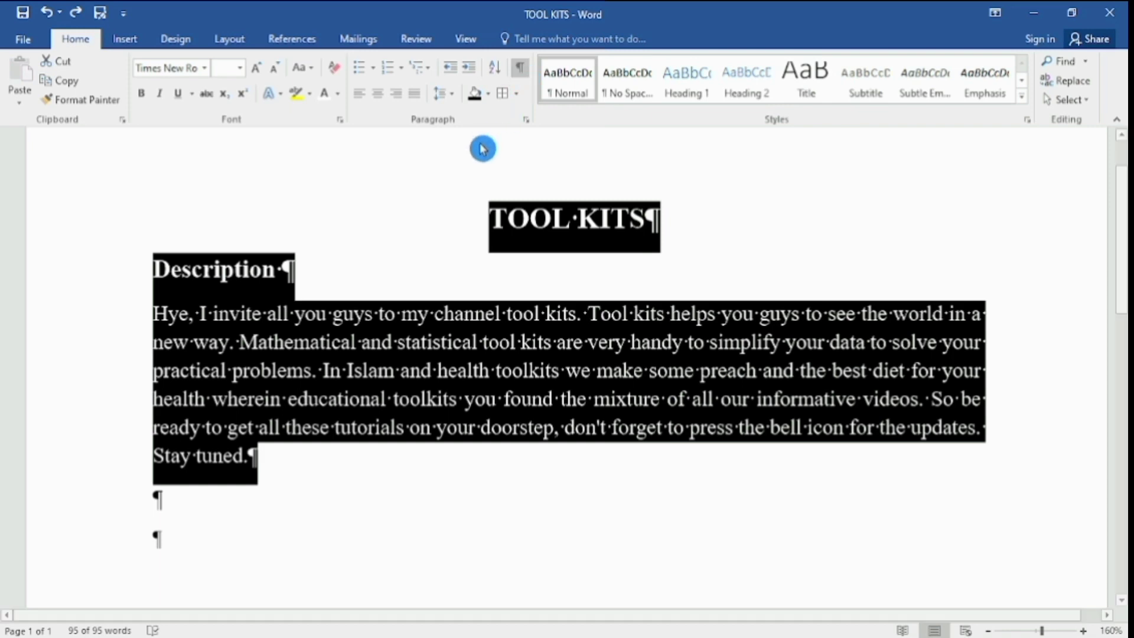
left_click(405, 251)
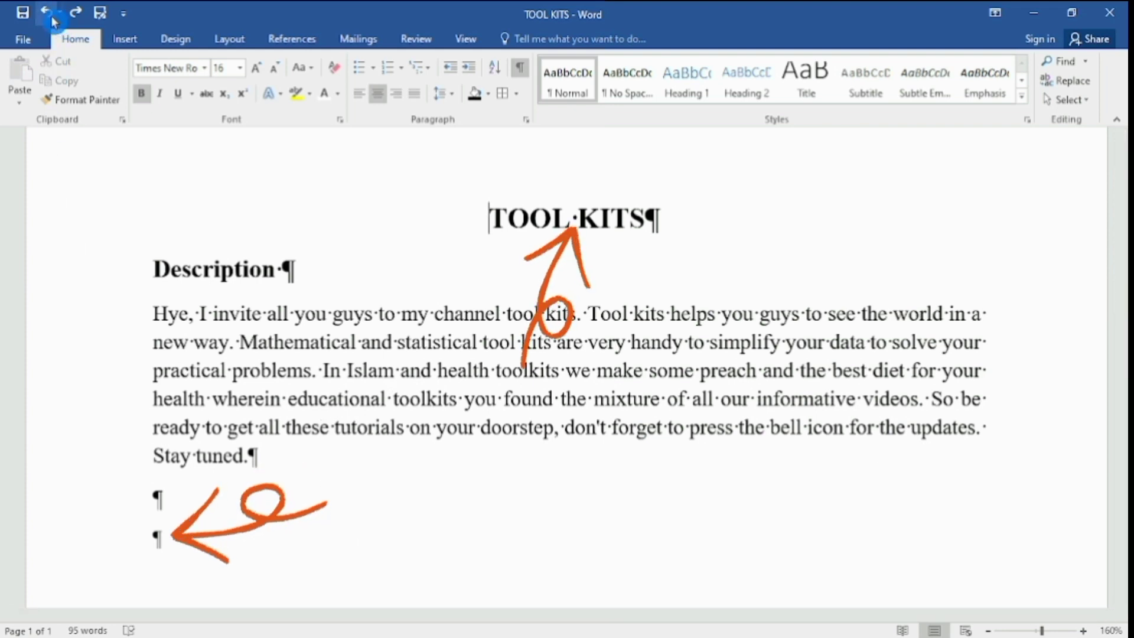
key("shift+Down")
key("ctrl+a")
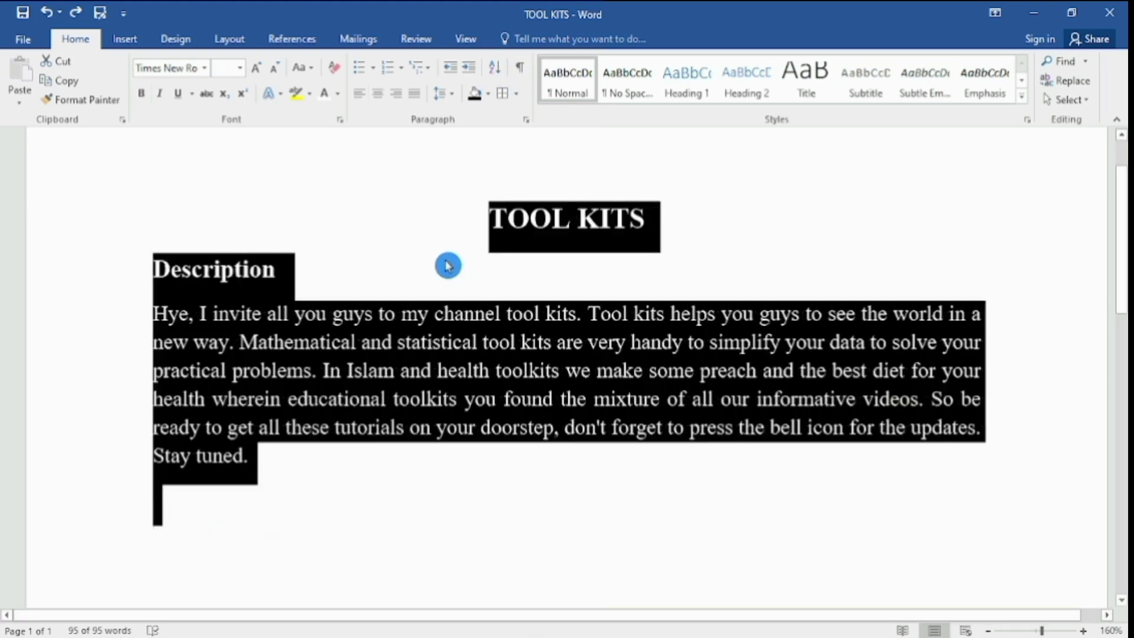
key("alt+Tab")
In Chrome's address bar, type GOOGLE and go to the google docs suggestion
left_click(260, 73)
type("G")
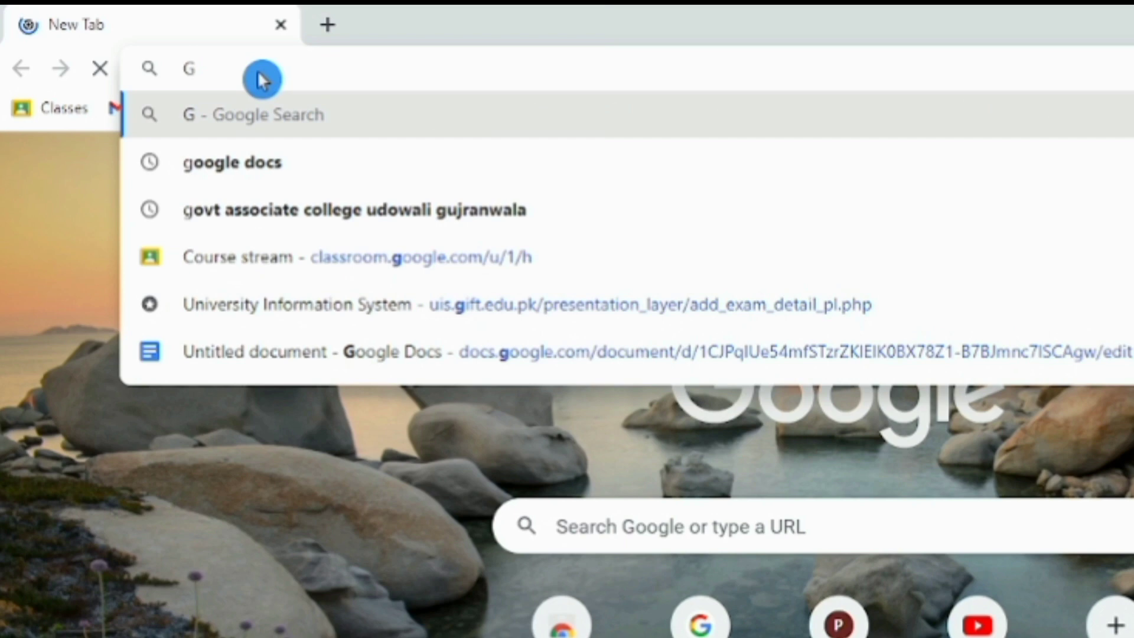
type("OOGLE")
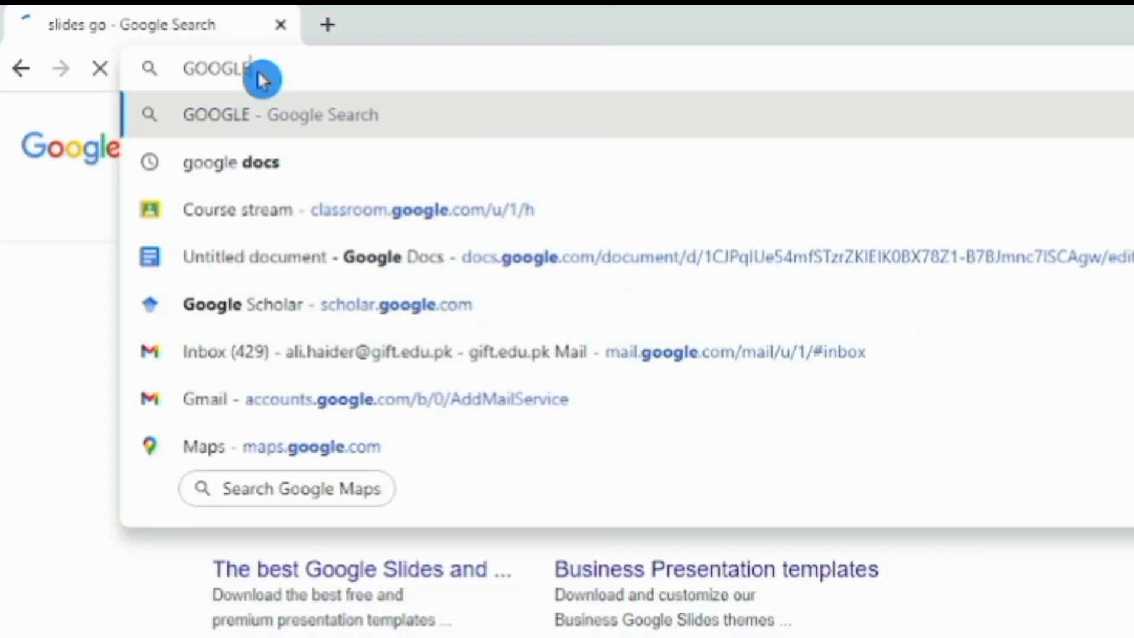
key("Down")
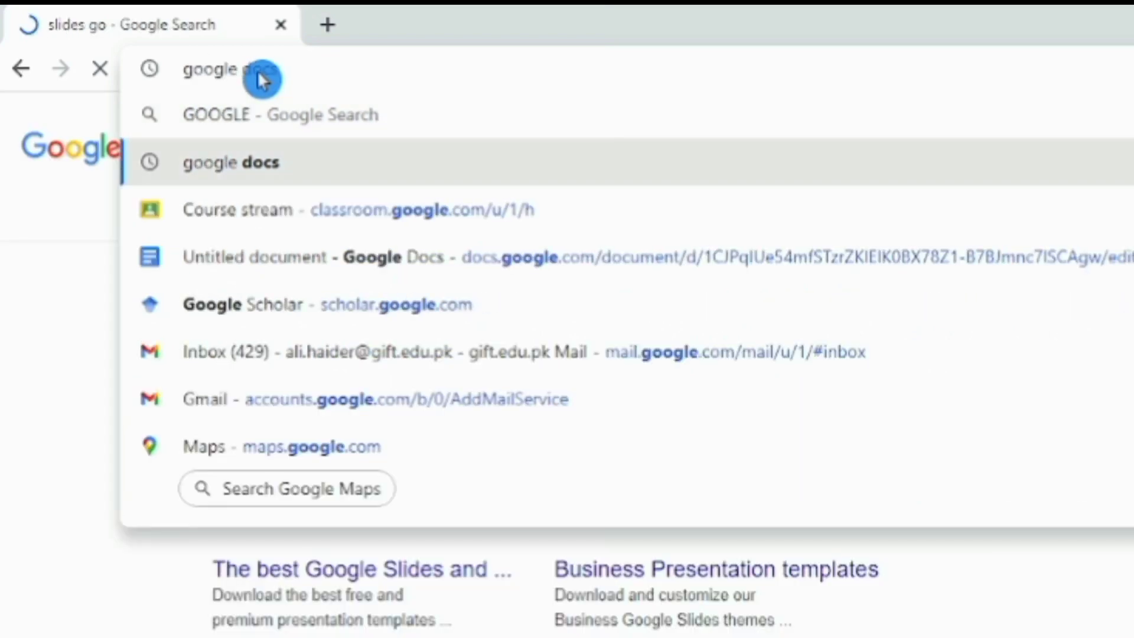
key("Return")
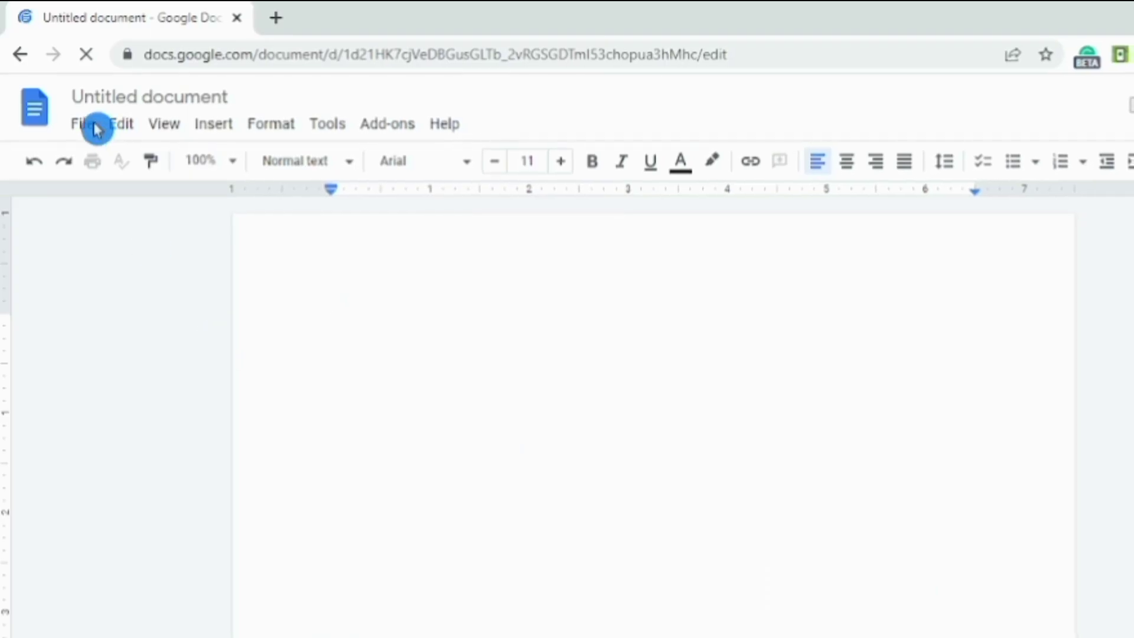
Browse the File > Download and Format menus, then open and close the Font list
left_click(95, 126)
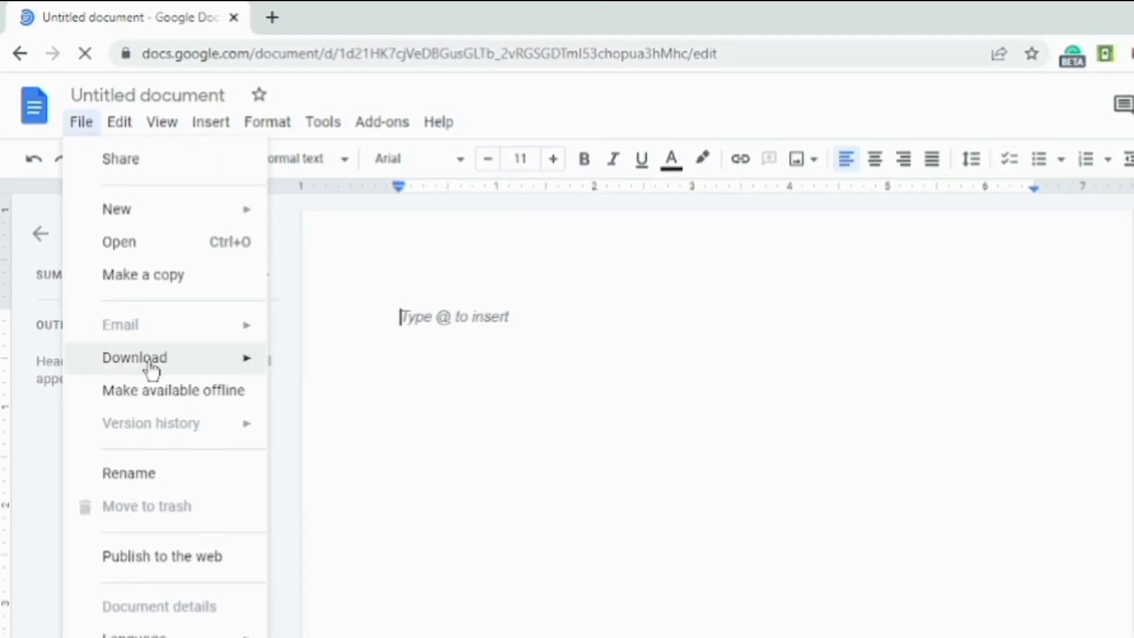
mouse_move(236, 360)
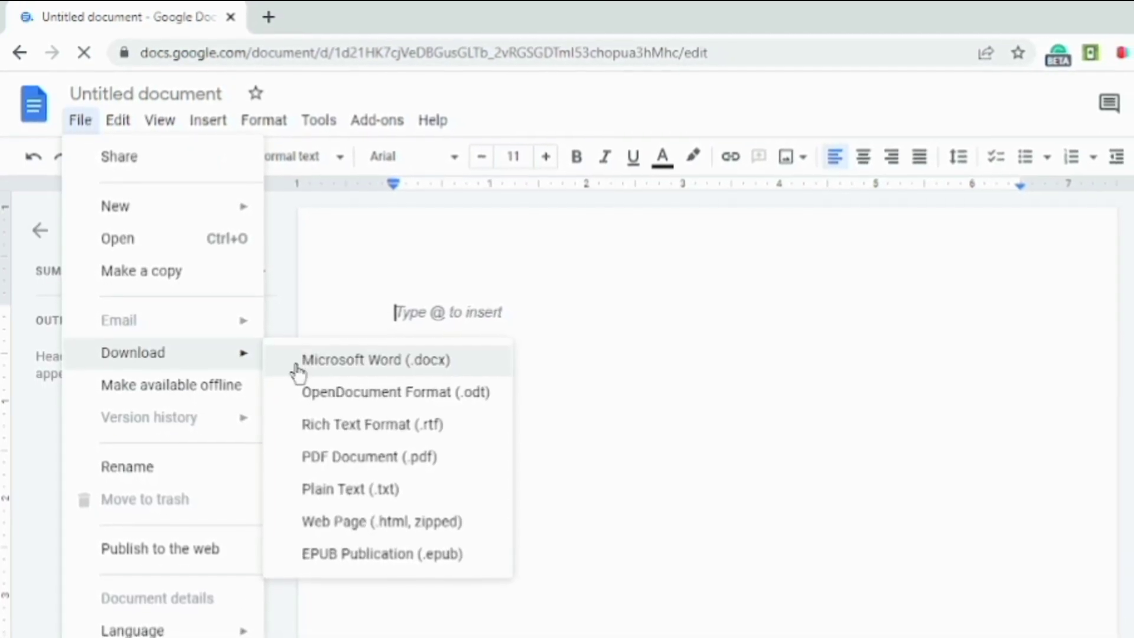
mouse_move(259, 122)
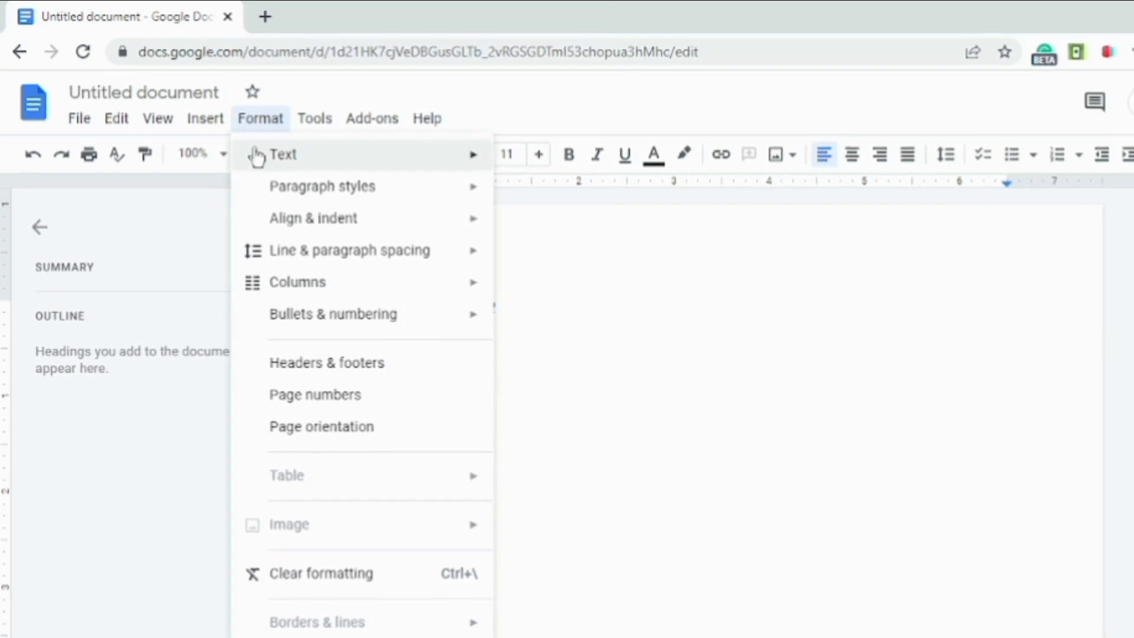
mouse_move(287, 243)
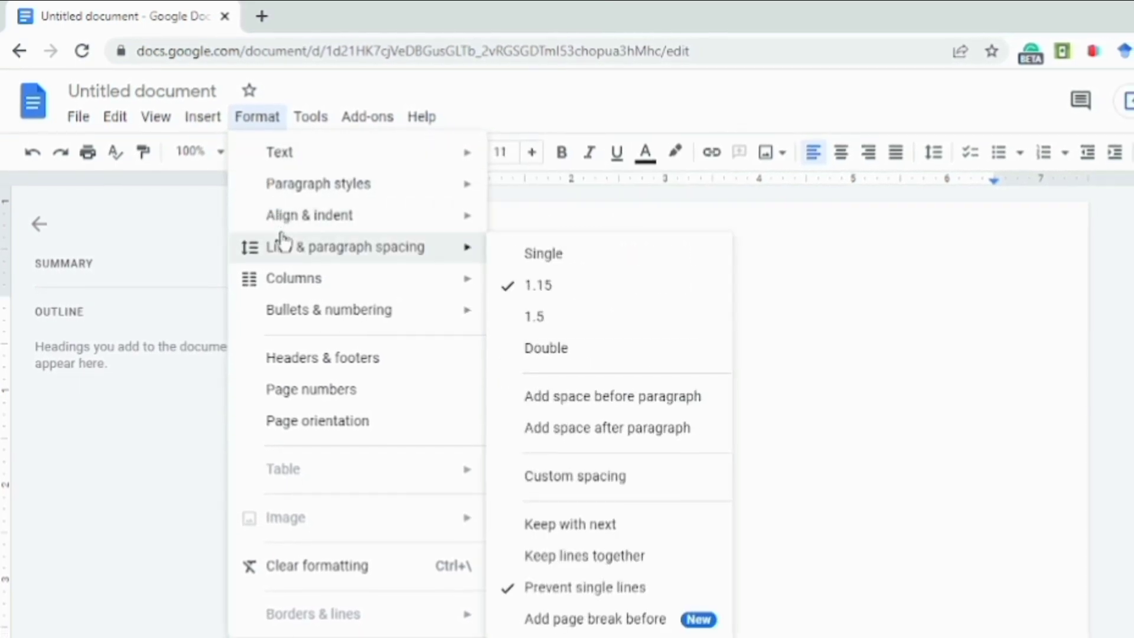
left_click(285, 343)
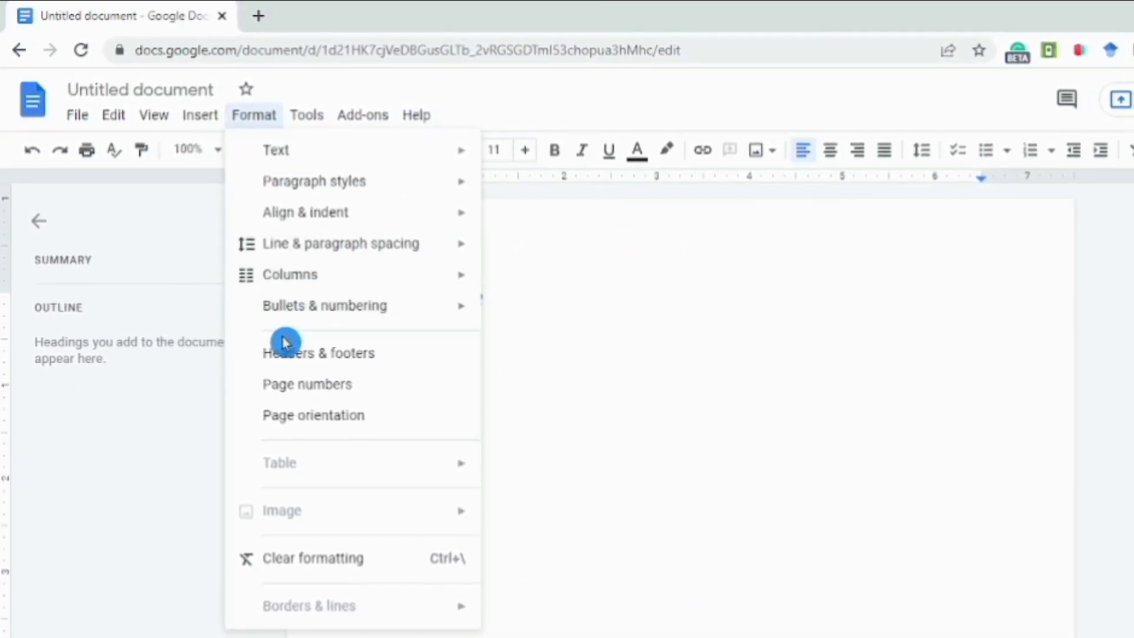
left_click(558, 246)
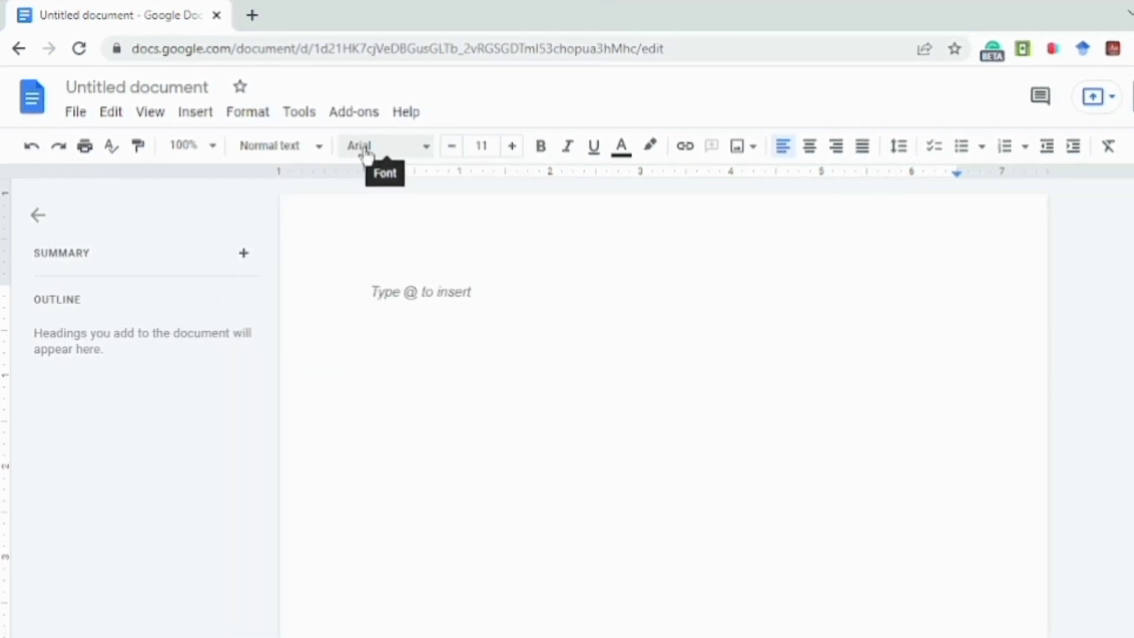
left_click(421, 155)
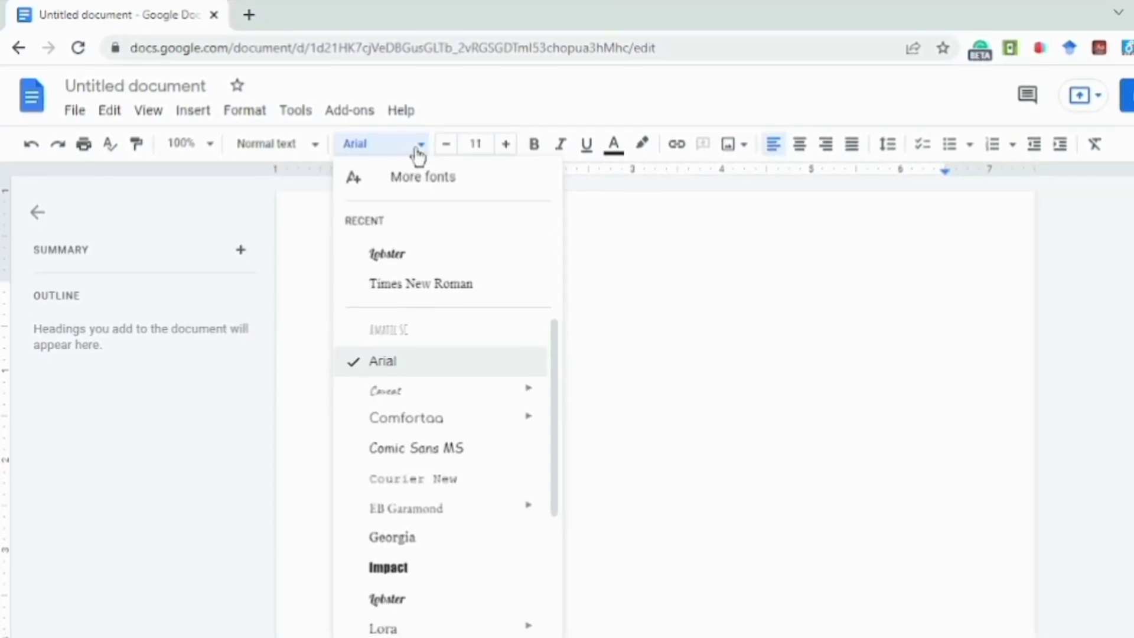
left_click(423, 154)
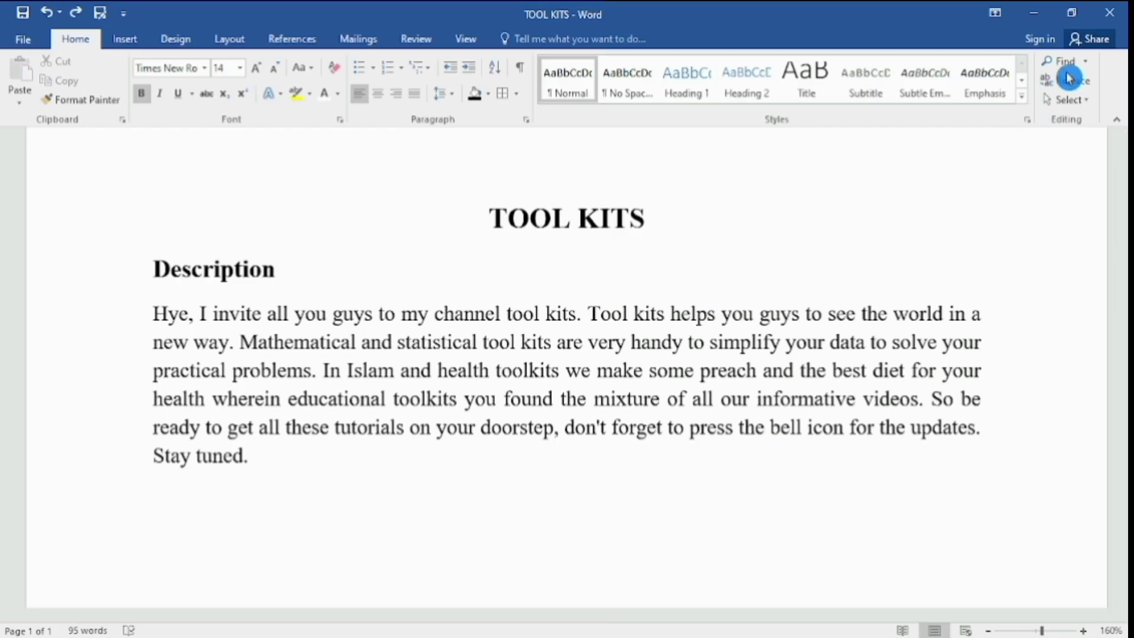
Search the document for the letter o, then open Replace and click into the Replace with field
left_click(1068, 63)
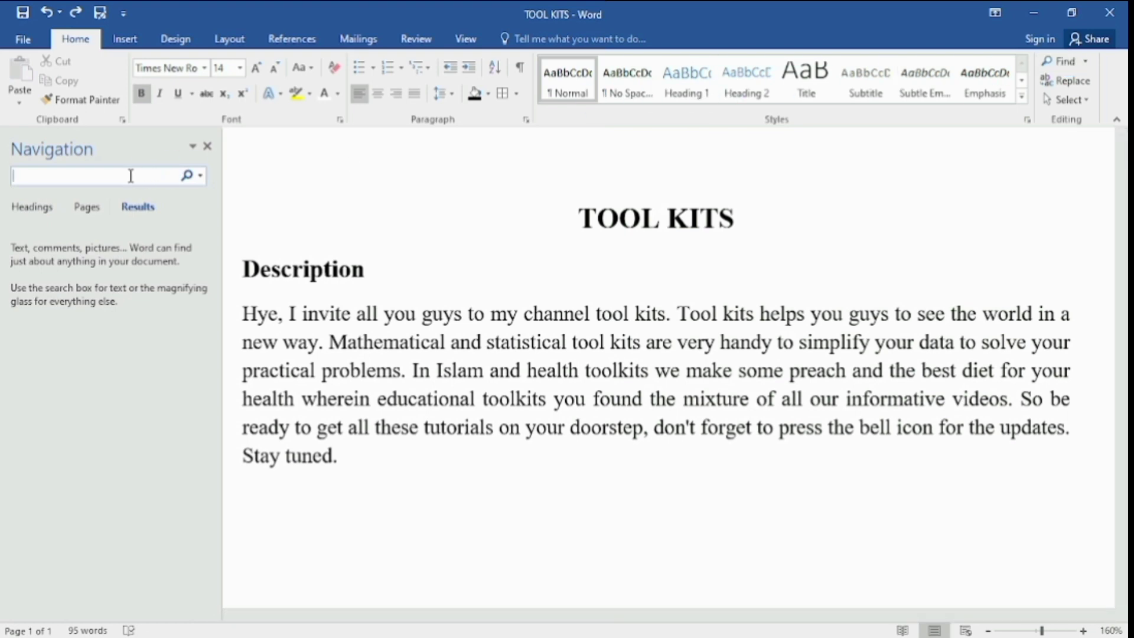
type("o")
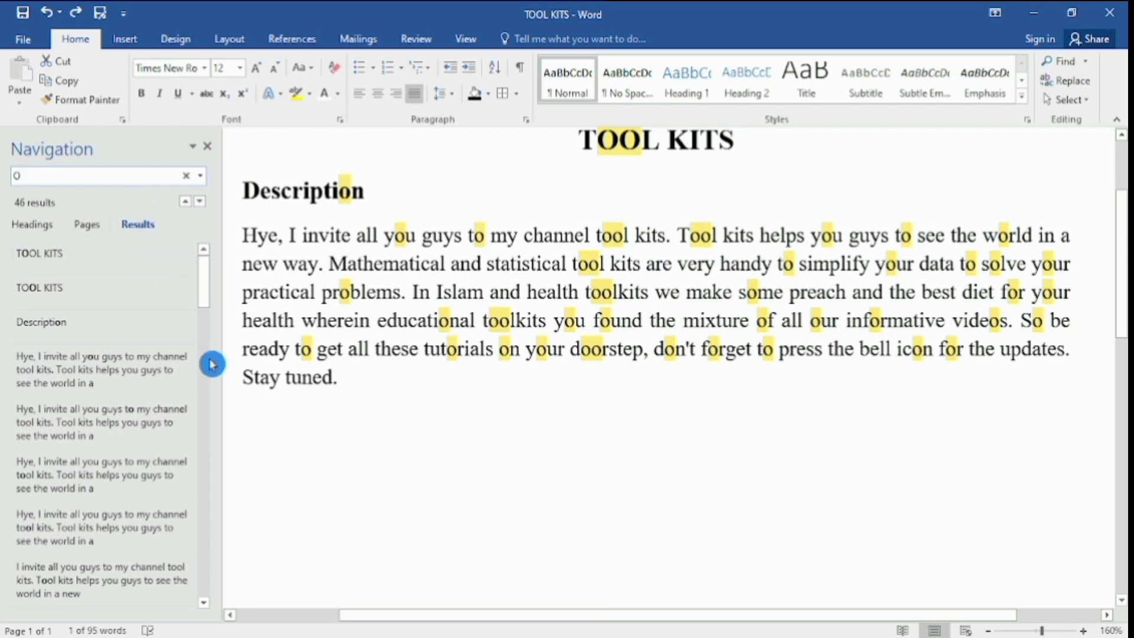
mouse_move(203, 291)
left_mouse_down()
mouse_move(204, 359)
mouse_move(210, 290)
left_mouse_up()
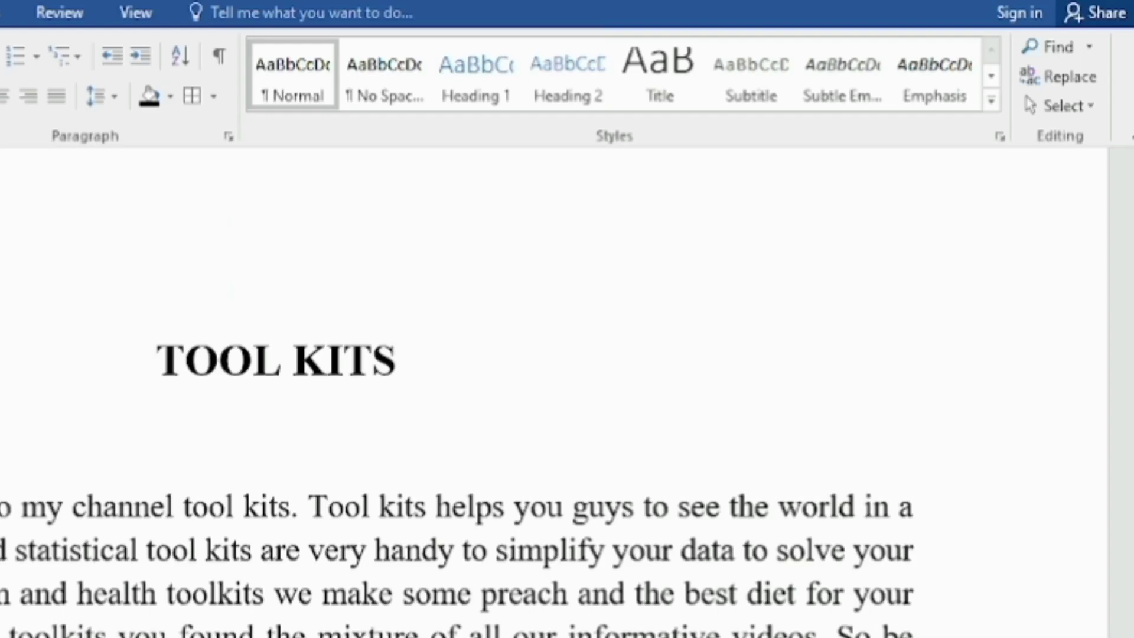
left_click(1056, 80)
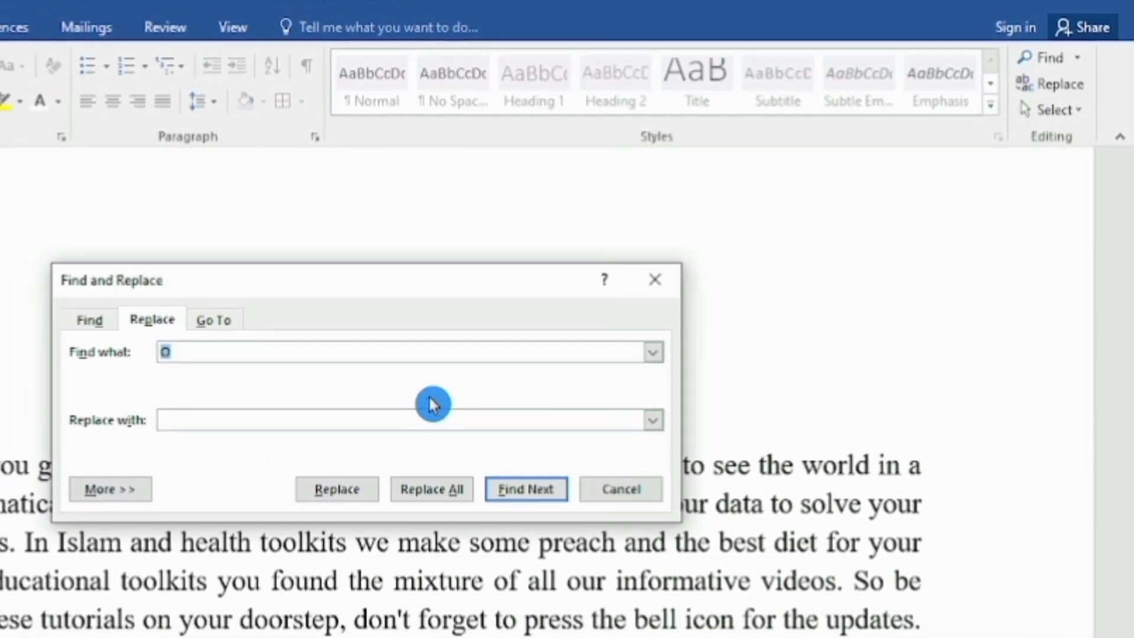
left_click(428, 420)
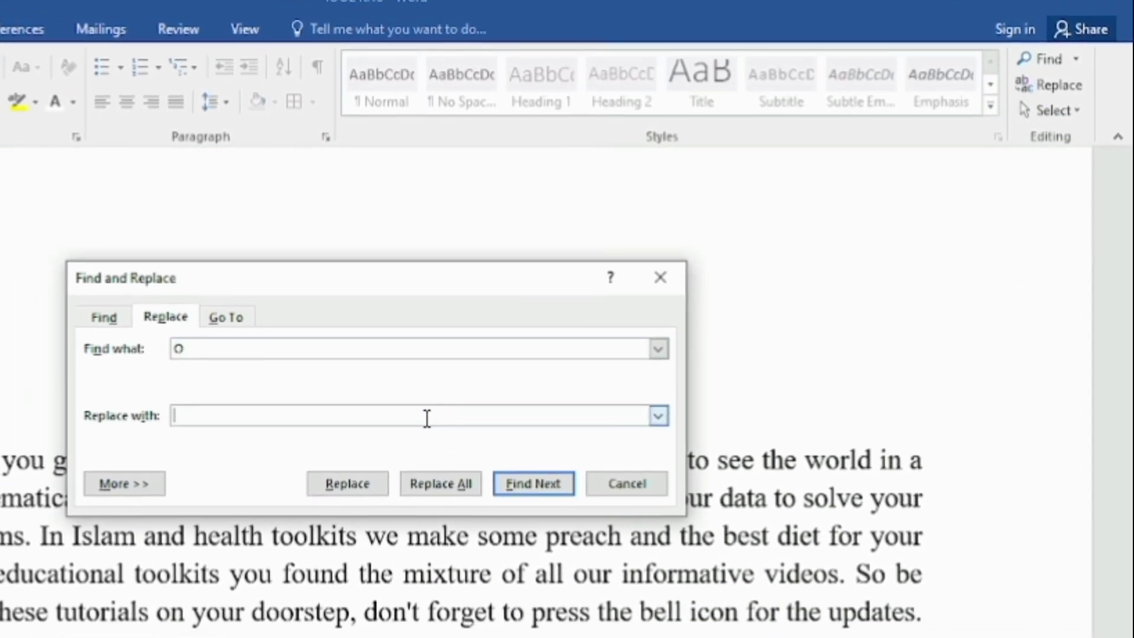